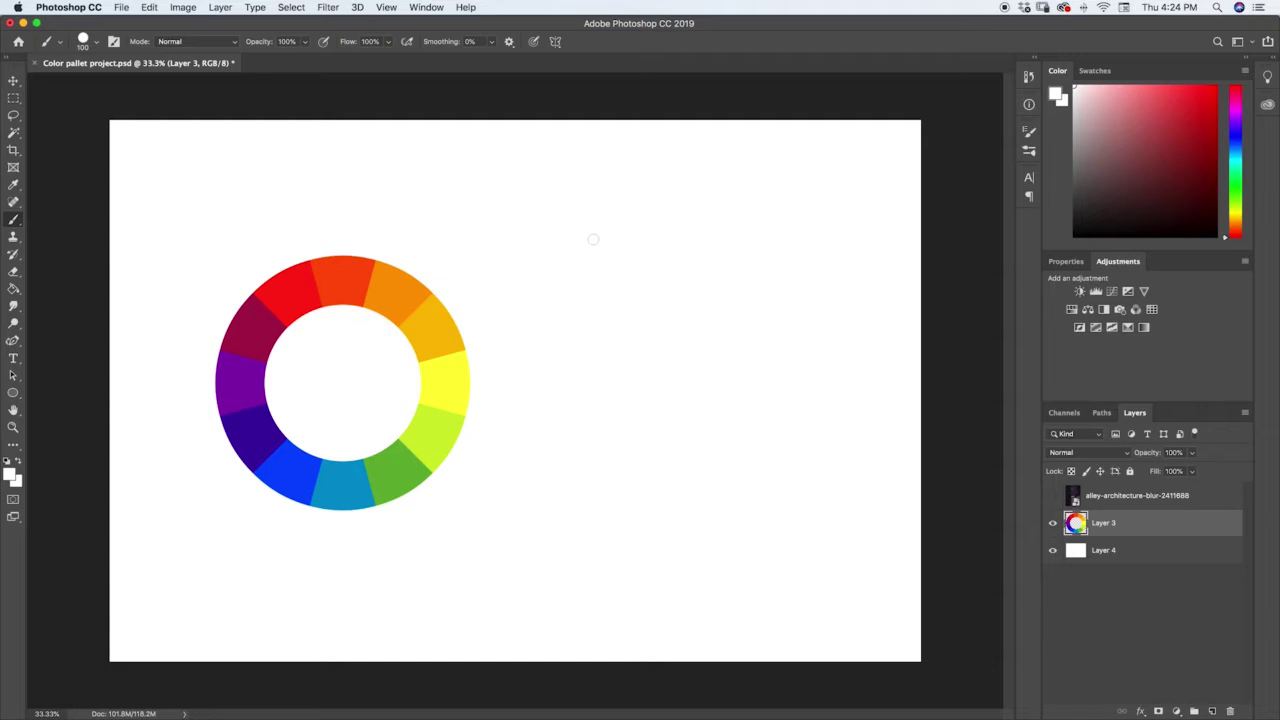
{"action": "left_click", "coordinate": [380, 280], "text": "alt"}
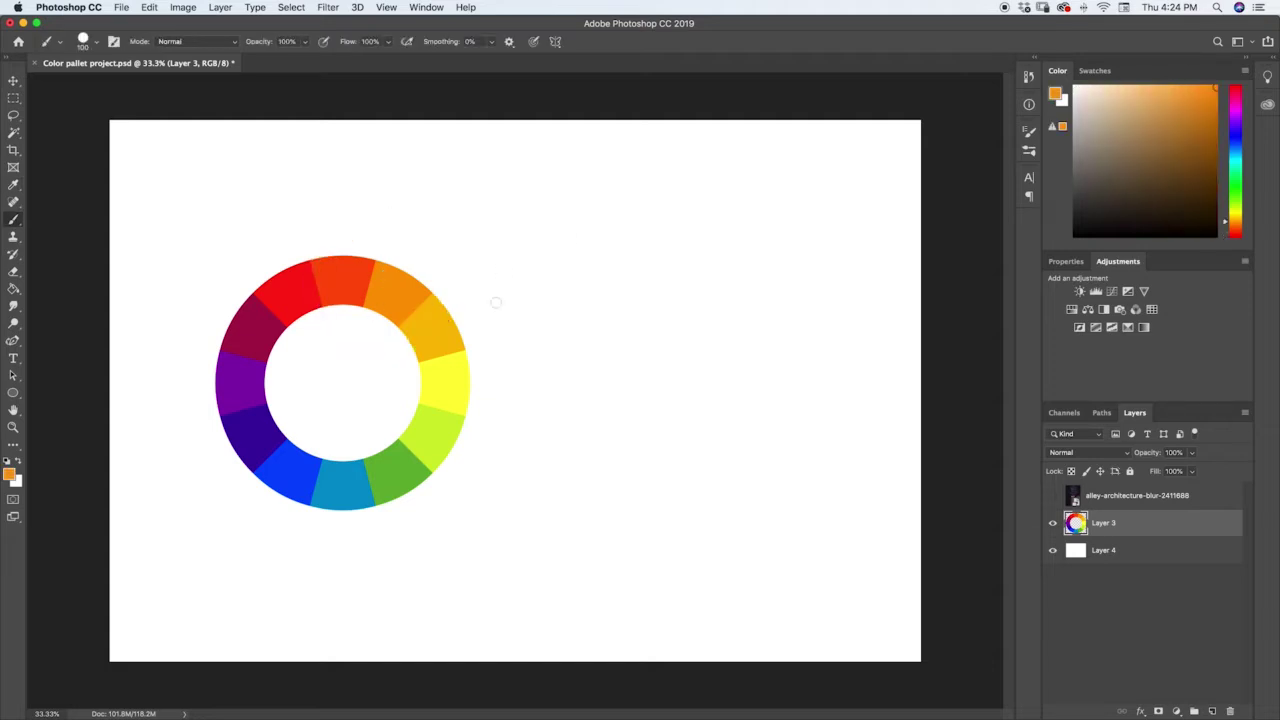
{"action": "left_click_drag", "start_coordinate": [563, 264], "coordinate": [650, 262]}
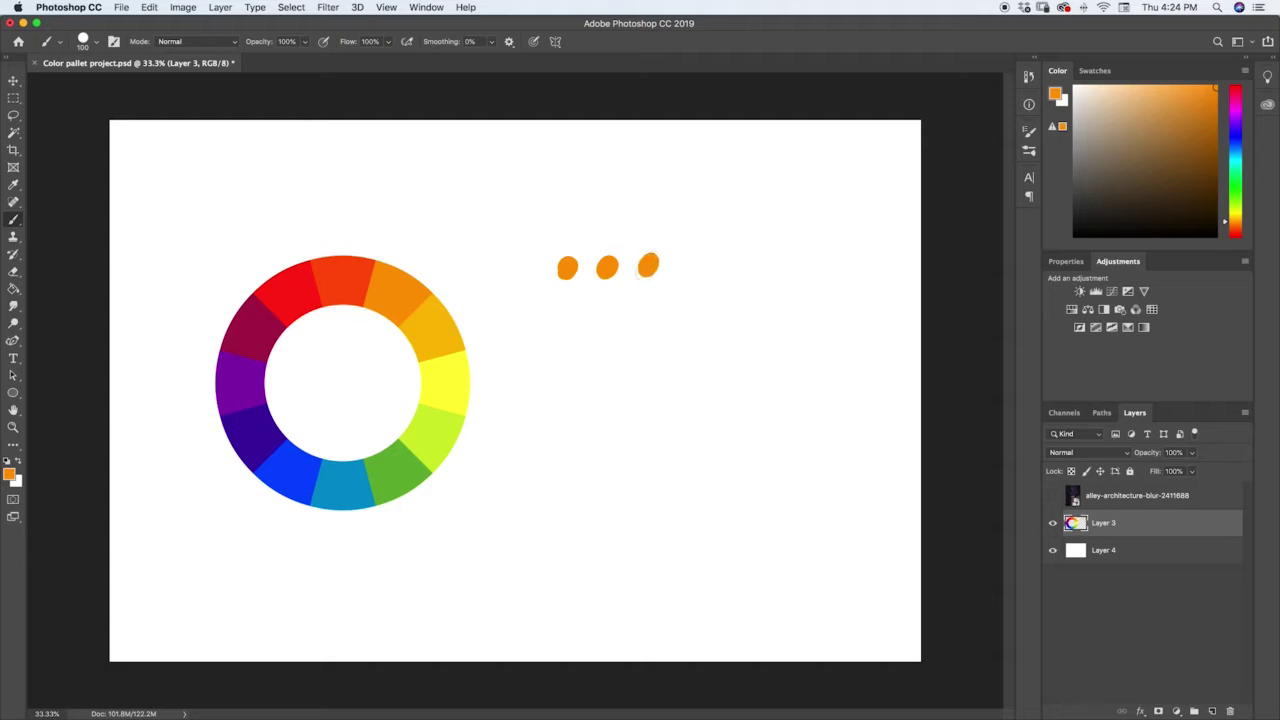
{"action": "key", "text": "super+z"}
{"action": "key", "text": "super+z"}
{"action": "key", "text": "super+z"}
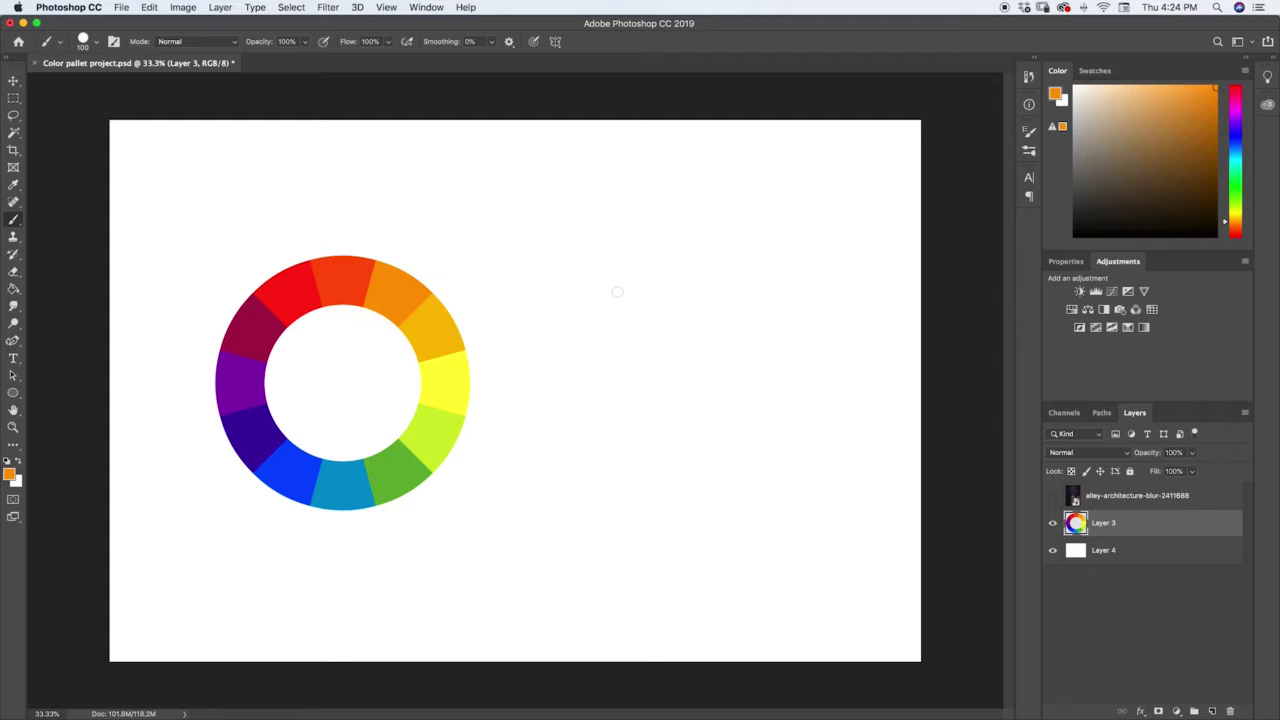
Sample the wheel's green, shift it to a slightly lighter, yellower green, and paint a dab on the blank canvas beside the wheel
{"action": "left_click", "coordinate": [400, 457], "text": "alt"}
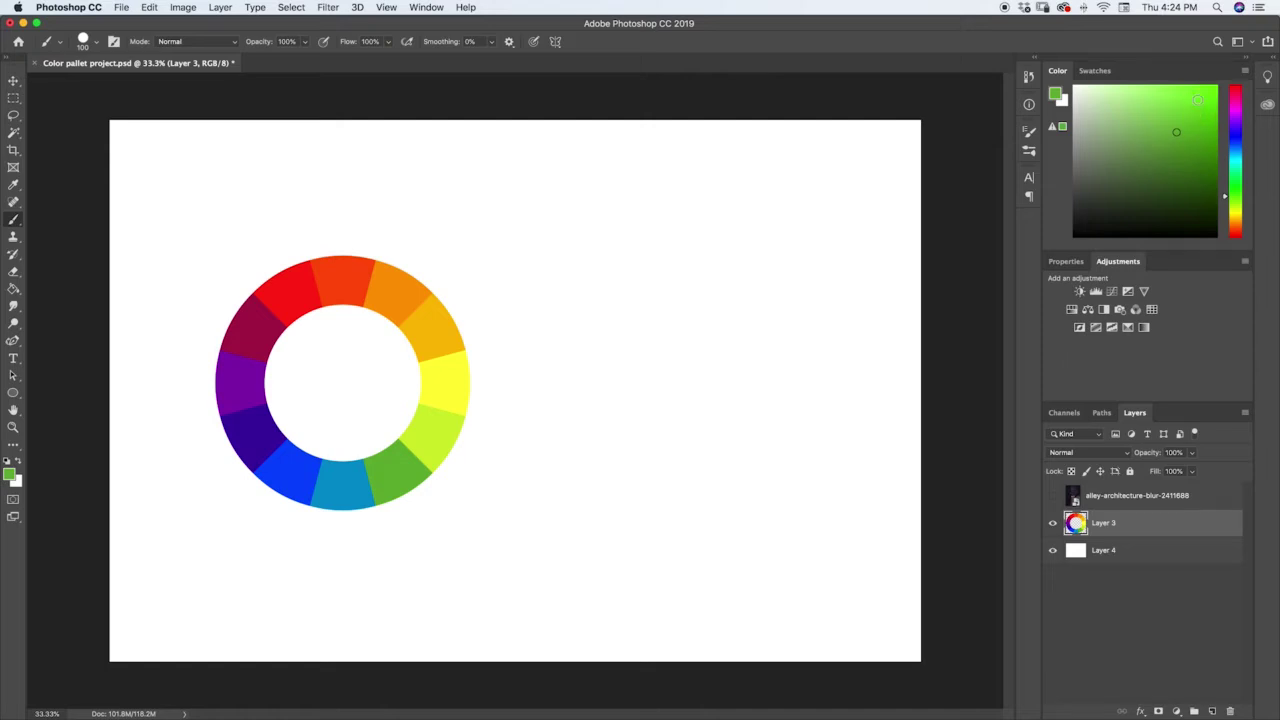
{"action": "left_click", "coordinate": [1164, 151]}
{"action": "mouse_move", "coordinate": [1164, 151]}
{"action": "left_mouse_down"}
{"action": "mouse_move", "coordinate": [1182, 128]}
{"action": "mouse_move", "coordinate": [1157, 133]}
{"action": "mouse_move", "coordinate": [1183, 134]}
{"action": "left_mouse_up"}
{"action": "left_click", "coordinate": [1233, 201]}
{"action": "left_click", "coordinate": [1185, 128]}
{"action": "left_click_drag", "start_coordinate": [1185, 128], "coordinate": [1182, 125]}
{"action": "left_click", "coordinate": [651, 263]}
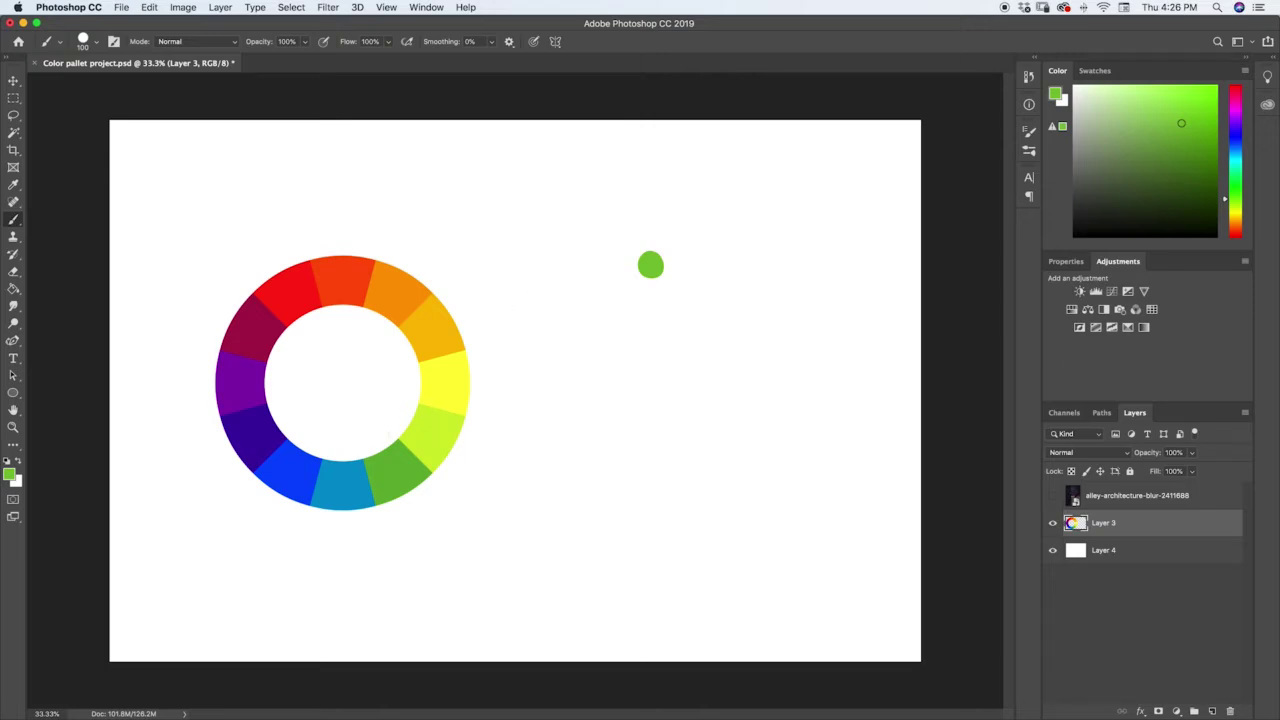
Sample the wheel's yellow, mute it to a dull yellow, and paint a dab against the green dab
{"action": "key", "text": "i"}
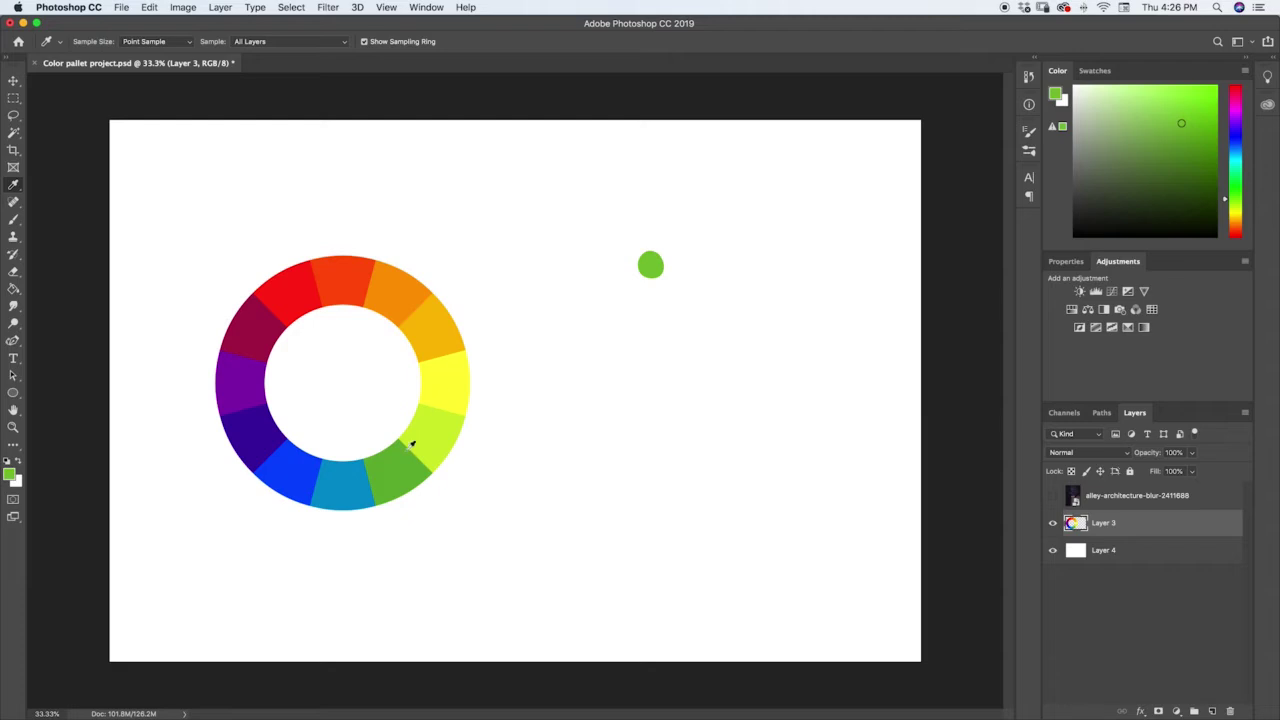
{"action": "left_click", "coordinate": [449, 363]}
{"action": "key", "text": "b"}
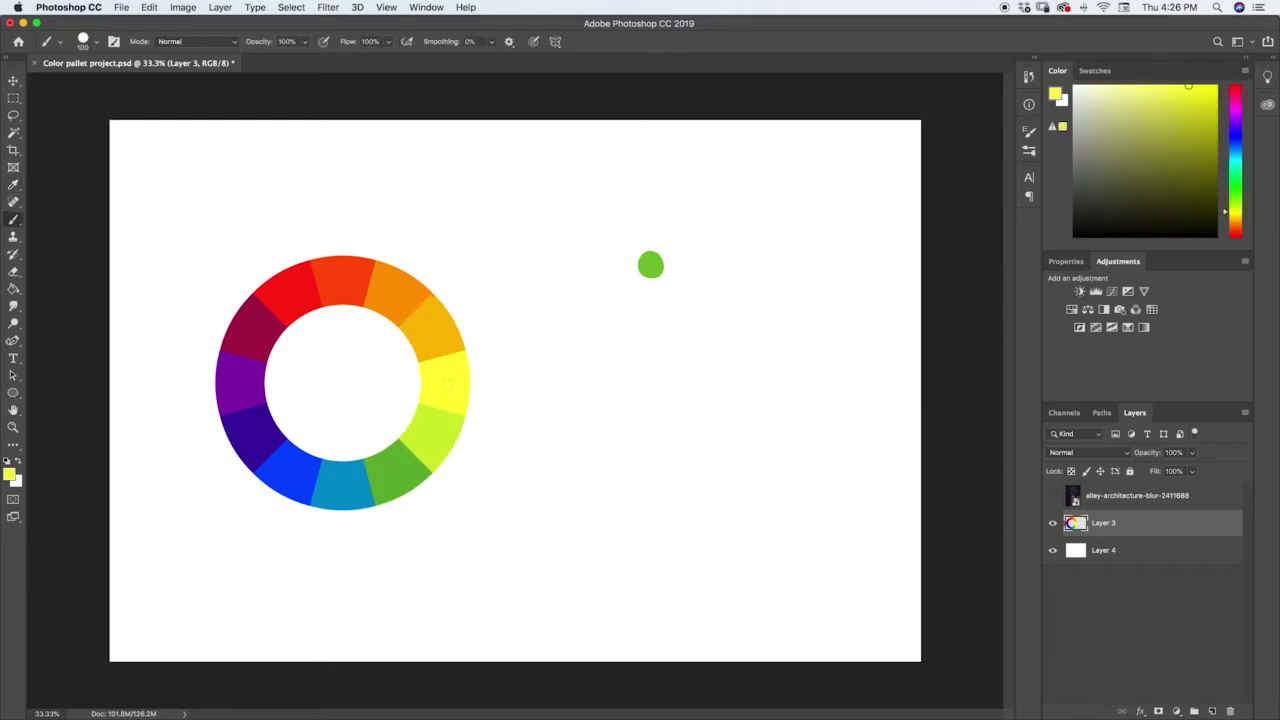
{"action": "left_click", "coordinate": [1181, 91]}
{"action": "mouse_move", "coordinate": [1181, 91]}
{"action": "left_mouse_down"}
{"action": "mouse_move", "coordinate": [1159, 115]}
{"action": "mouse_move", "coordinate": [1171, 116]}
{"action": "left_mouse_up"}
{"action": "left_click_drag", "start_coordinate": [672, 270], "coordinate": [671, 273]}
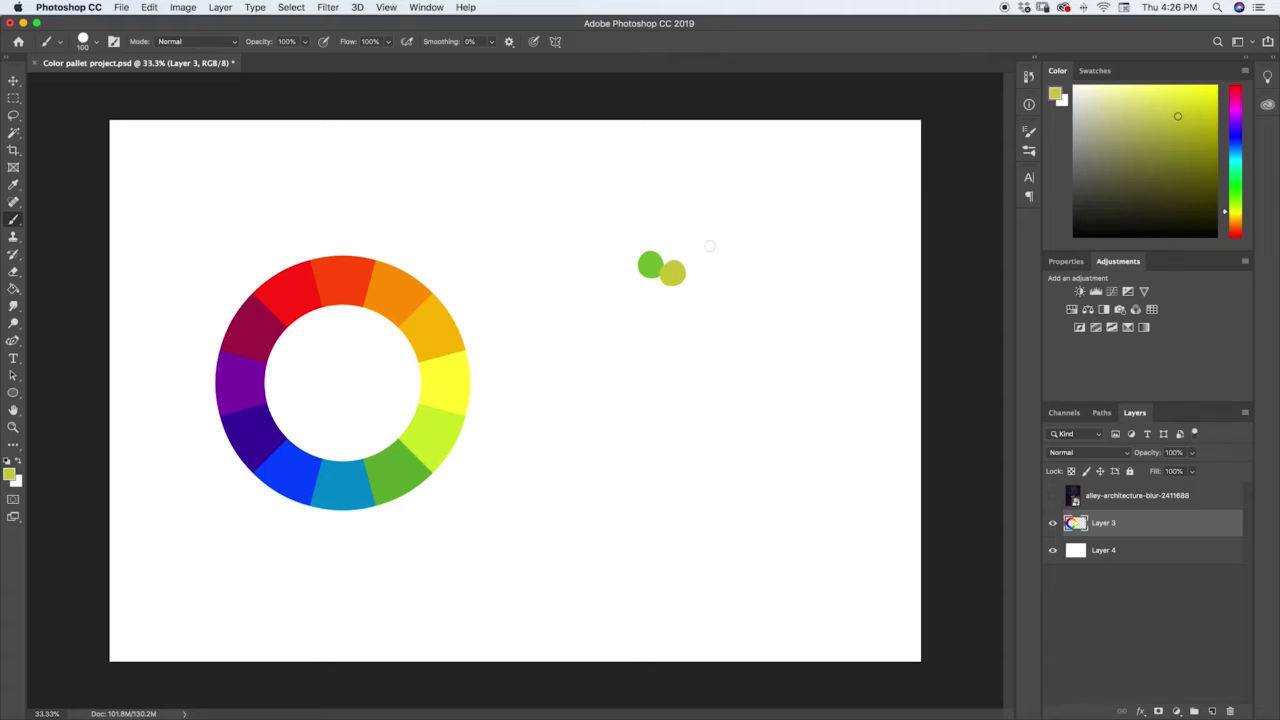
Sample the wheel's yellow-orange, desaturate it to an ochre tan, and paint a dab beside the dull yellow one
{"action": "left_click", "coordinate": [430, 328], "text": "alt"}
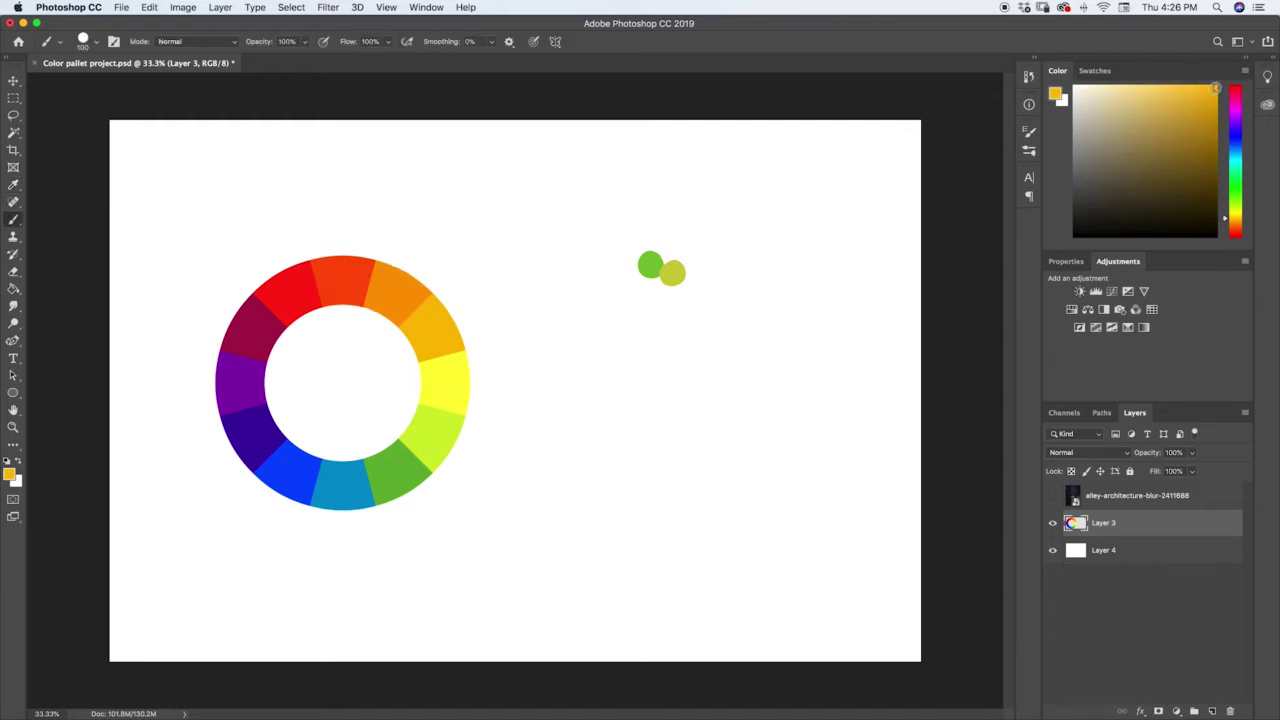
{"action": "left_click_drag", "start_coordinate": [1216, 88], "coordinate": [1160, 121]}
{"action": "left_click_drag", "start_coordinate": [696, 272], "coordinate": [704, 270]}
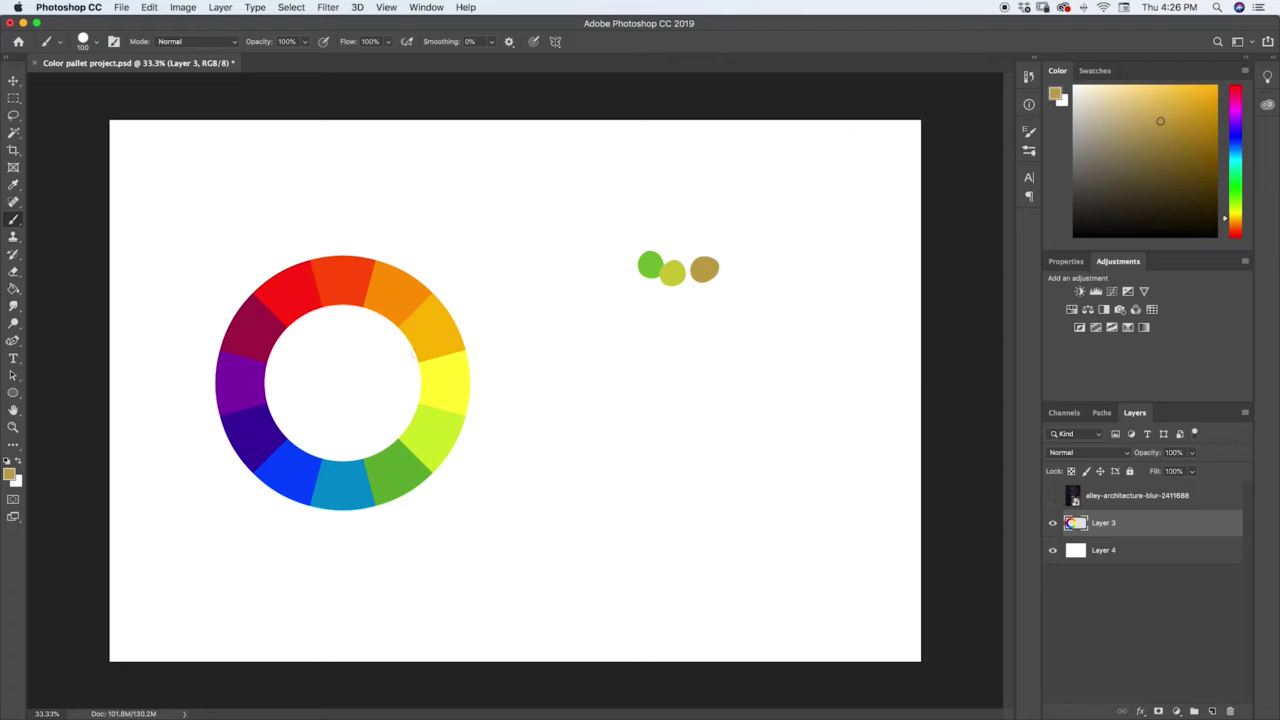
Sample the wheel's orange, mute it to a light brown, and paint a dab below the green dab
{"action": "key", "text": "i"}
{"action": "left_click", "coordinate": [412, 295]}
{"action": "mouse_move", "coordinate": [1140, 94]}
{"action": "left_mouse_down"}
{"action": "mouse_move", "coordinate": [1212, 86]}
{"action": "mouse_move", "coordinate": [1152, 92]}
{"action": "left_mouse_up"}
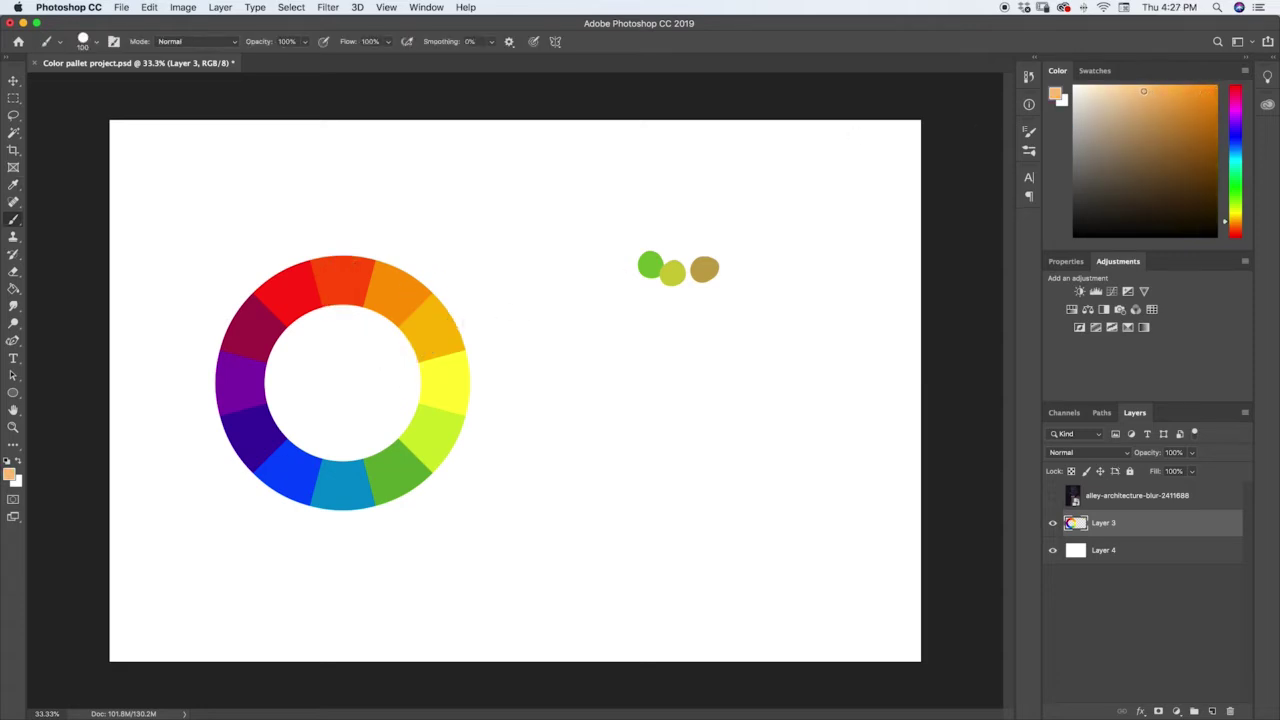
{"action": "left_click", "coordinate": [1151, 116]}
{"action": "left_click_drag", "start_coordinate": [641, 284], "coordinate": [636, 288]}
{"action": "mouse_move", "coordinate": [730, 245]}
{"action": "left_mouse_down"}
{"action": "mouse_move", "coordinate": [700, 218]}
{"action": "mouse_move", "coordinate": [738, 222]}
{"action": "mouse_move", "coordinate": [688, 242]}
{"action": "left_mouse_up"}
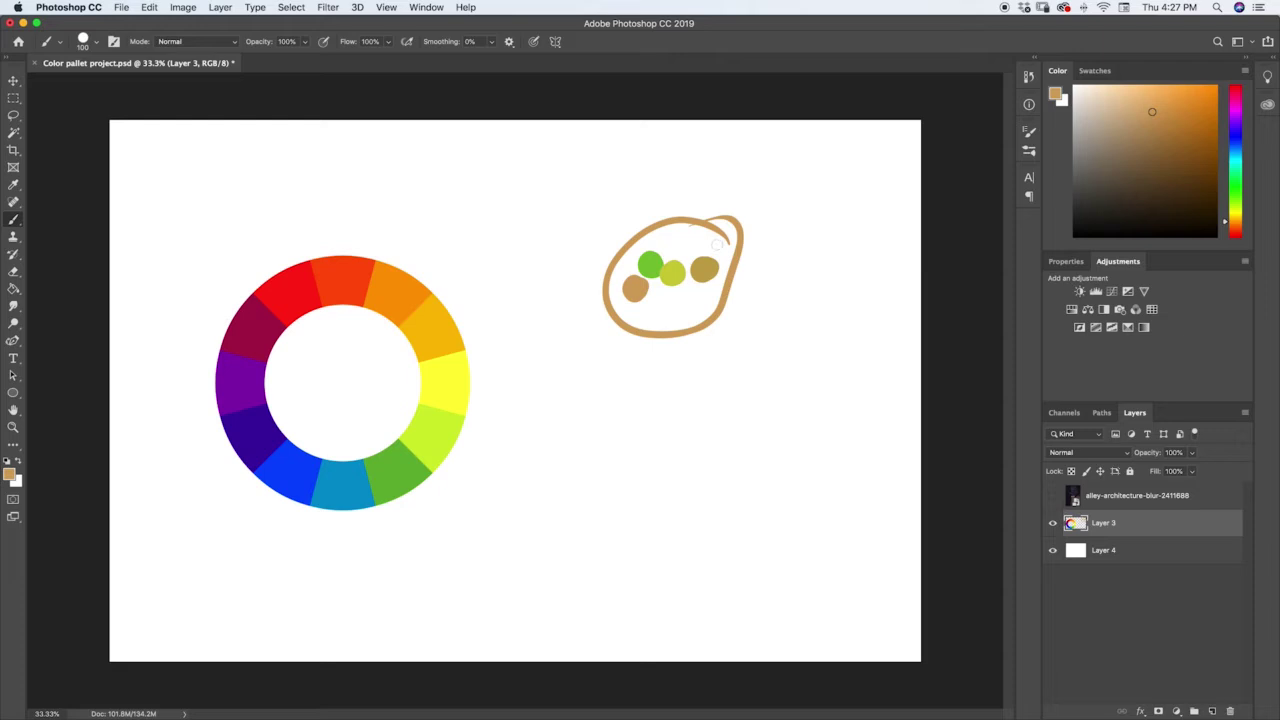
{"action": "key", "text": "super+z"}
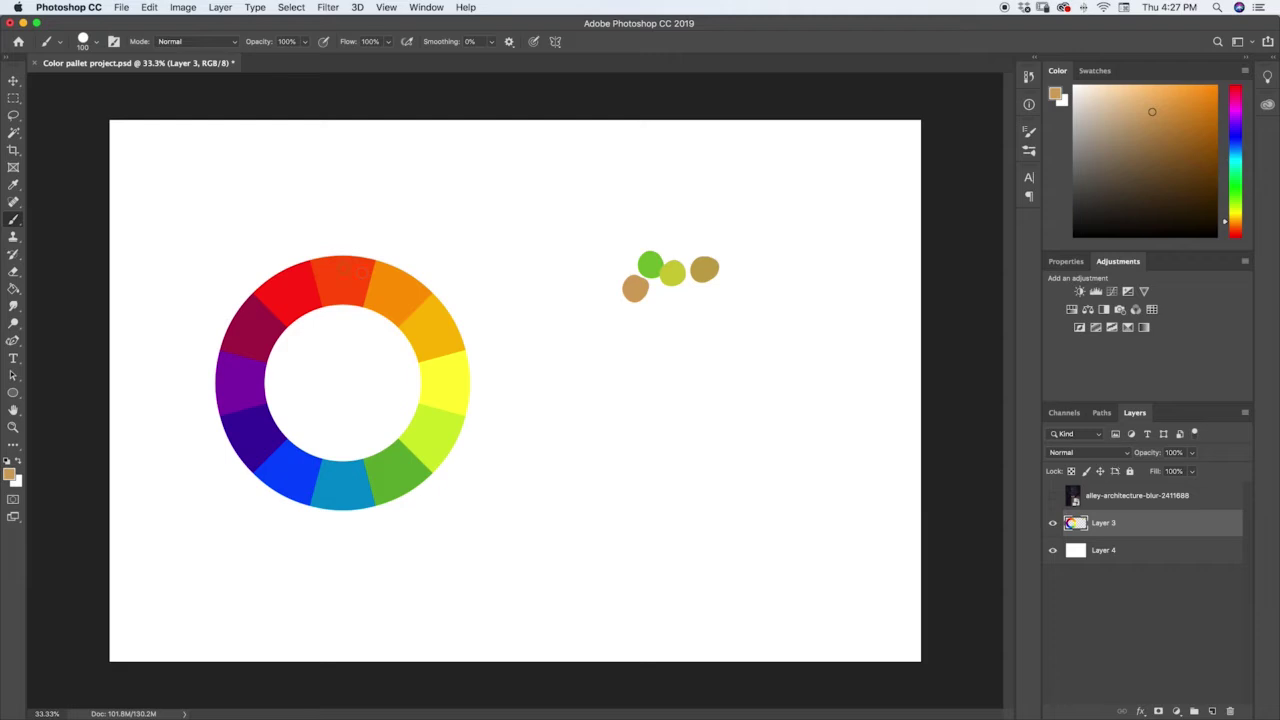
Sample the wheel's red-orange, mute it to a dusty terracotta, and paint a dab beside the light brown one
{"action": "left_click", "coordinate": [348, 267], "text": "alt"}
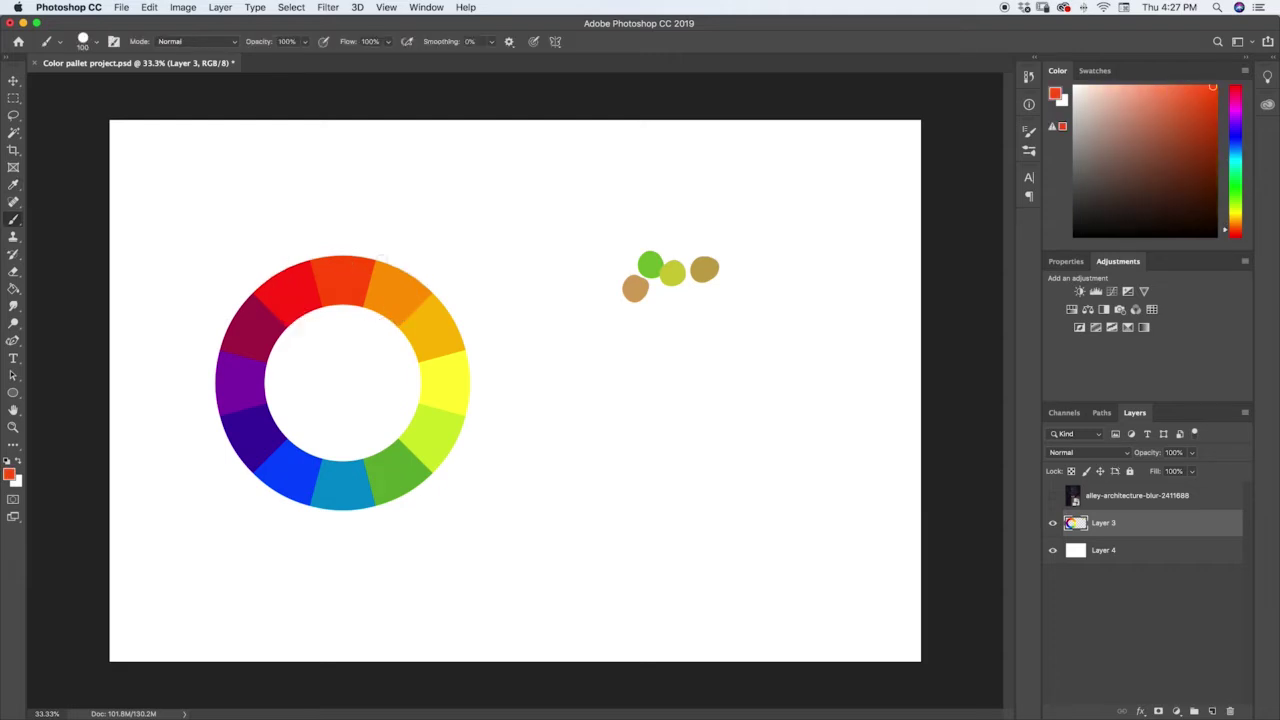
{"action": "left_click", "coordinate": [1137, 119]}
{"action": "left_click_drag", "start_coordinate": [666, 292], "coordinate": [659, 297]}
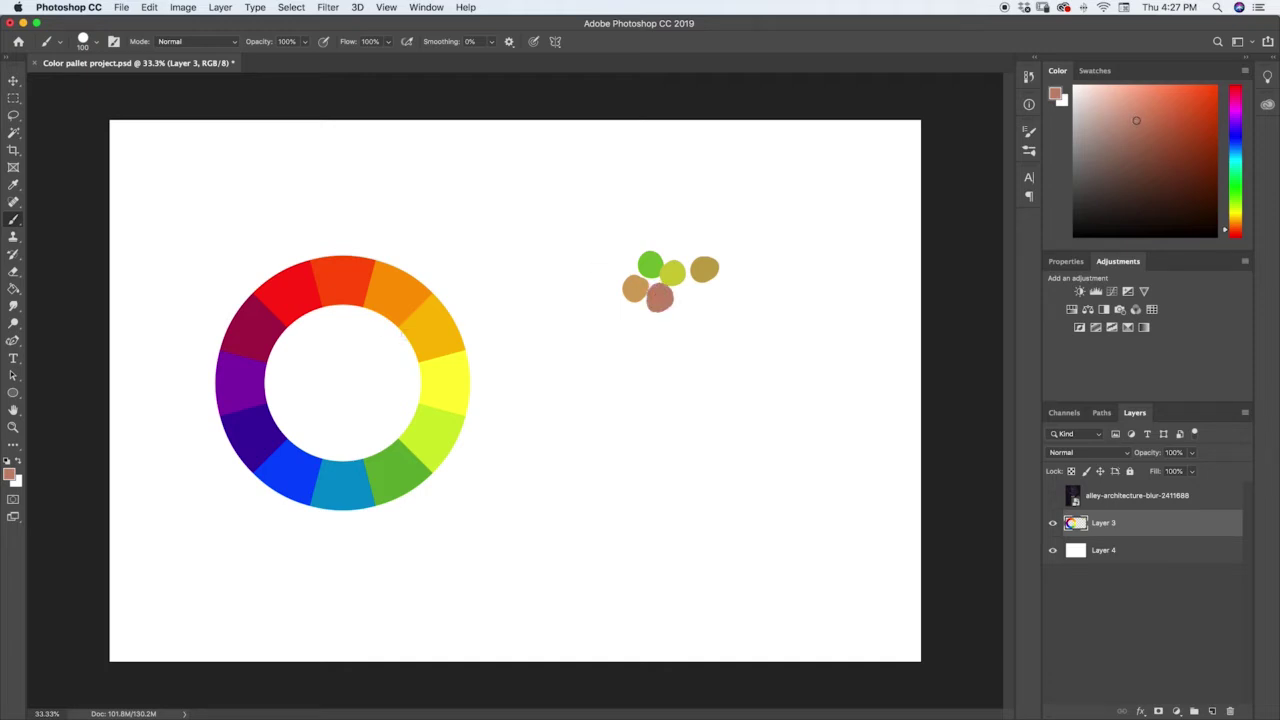
{"action": "left_click", "coordinate": [322, 283], "text": "alt"}
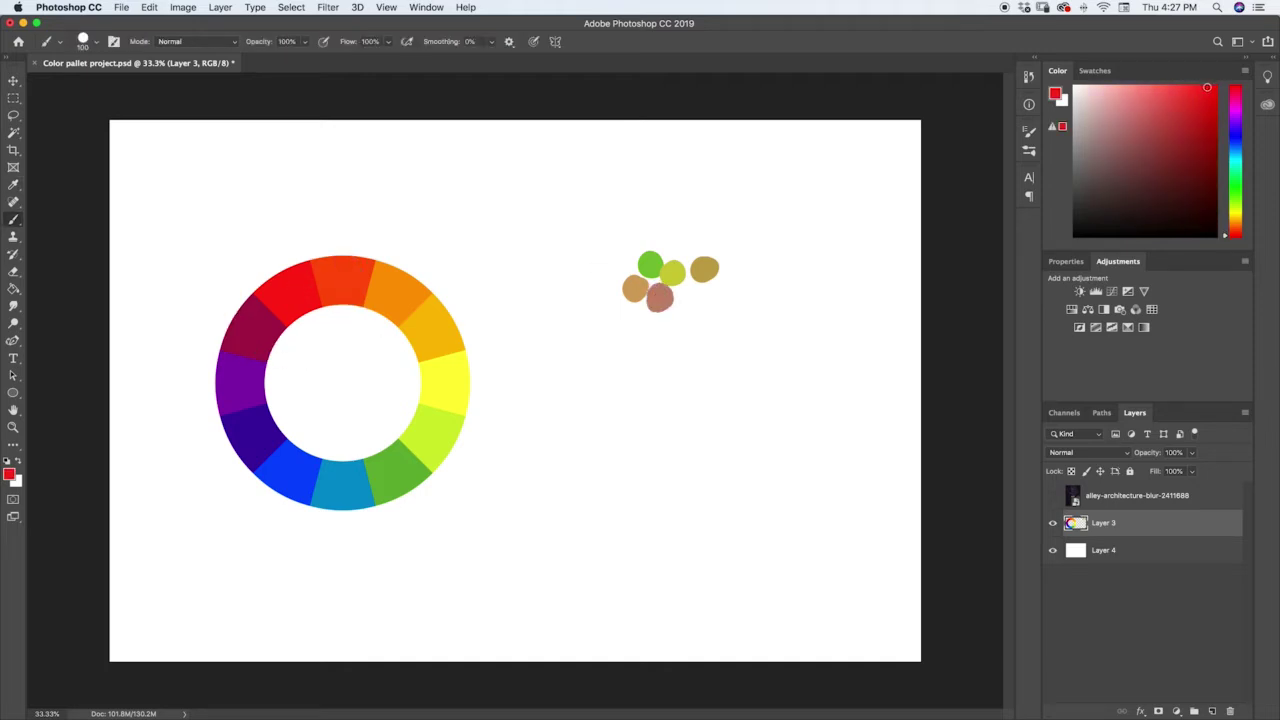
{"action": "left_click", "coordinate": [1154, 120]}
{"action": "left_click_drag", "start_coordinate": [1151, 125], "coordinate": [1090, 126]}
{"action": "left_click_drag", "start_coordinate": [685, 296], "coordinate": [684, 296]}
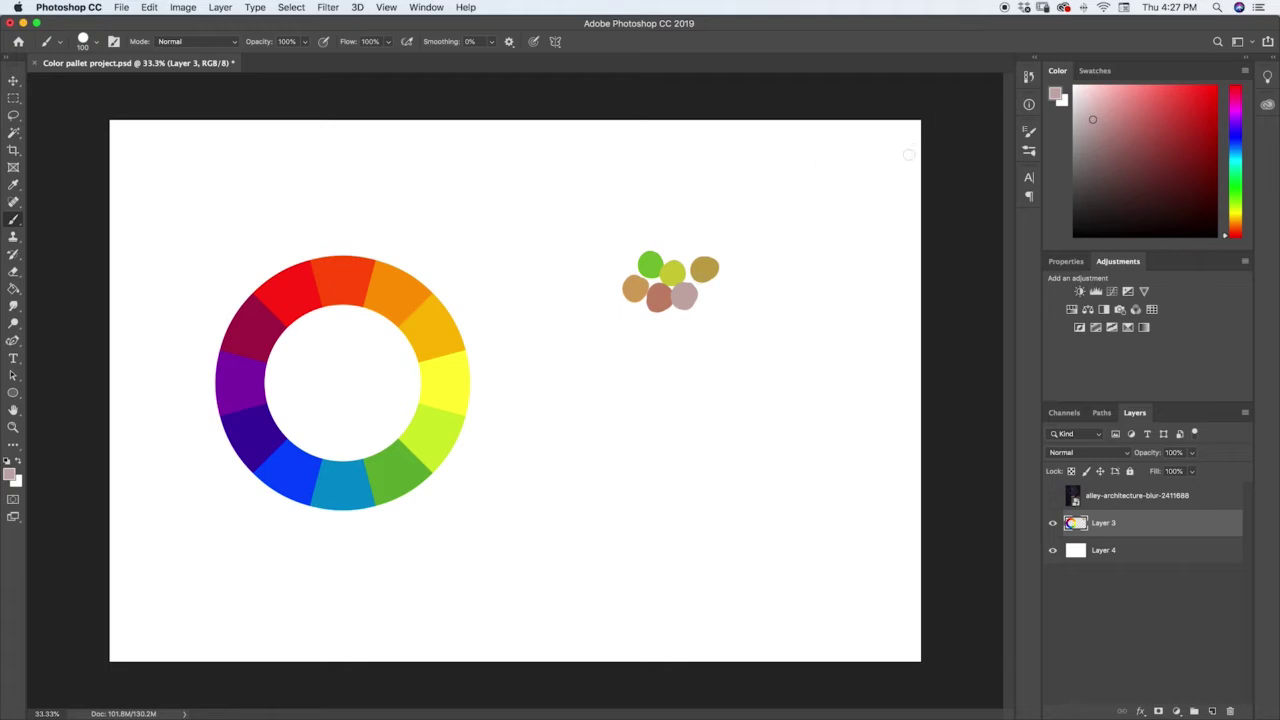
{"action": "key", "text": "super+z"}
{"action": "left_click_drag", "start_coordinate": [689, 293], "coordinate": [687, 297]}
{"action": "key", "text": "super+z"}
Sample the wheel's crimson, desaturate it to a purplish grey, and paint a dab beside the terracotta one
{"action": "key", "text": "i"}
{"action": "left_click_drag", "start_coordinate": [258, 336], "coordinate": [263, 334]}
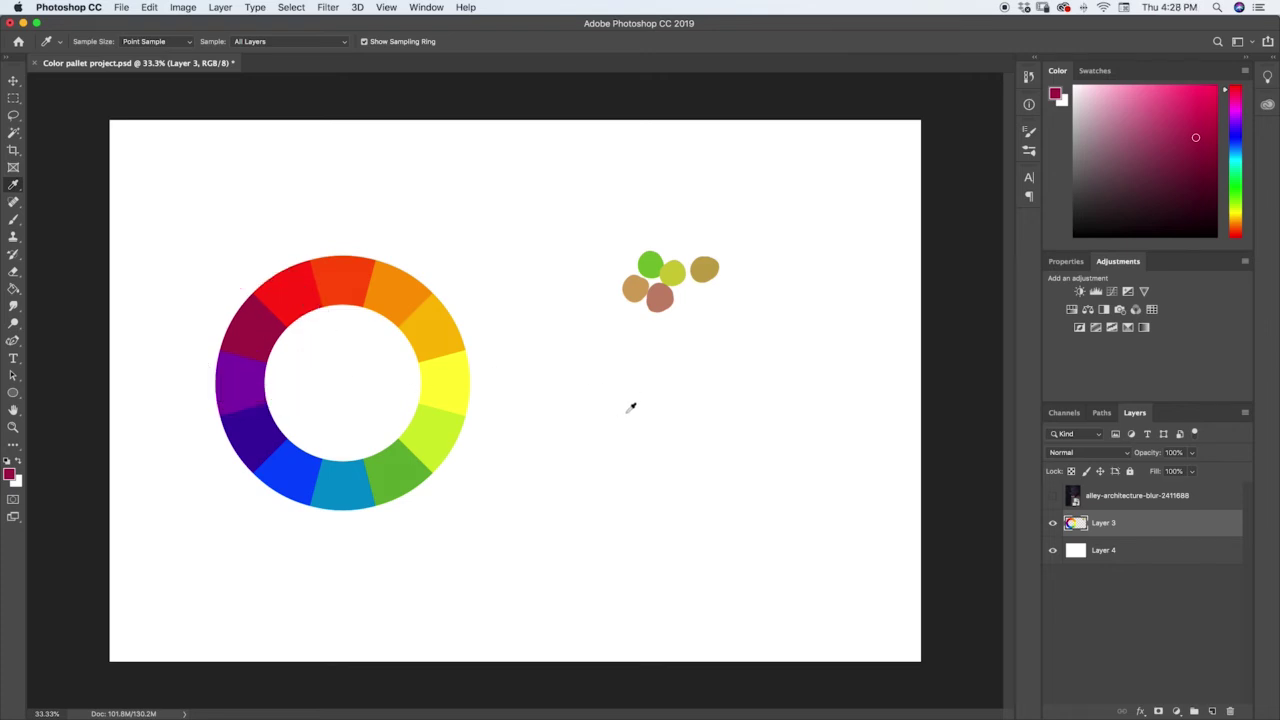
{"action": "key", "text": "b"}
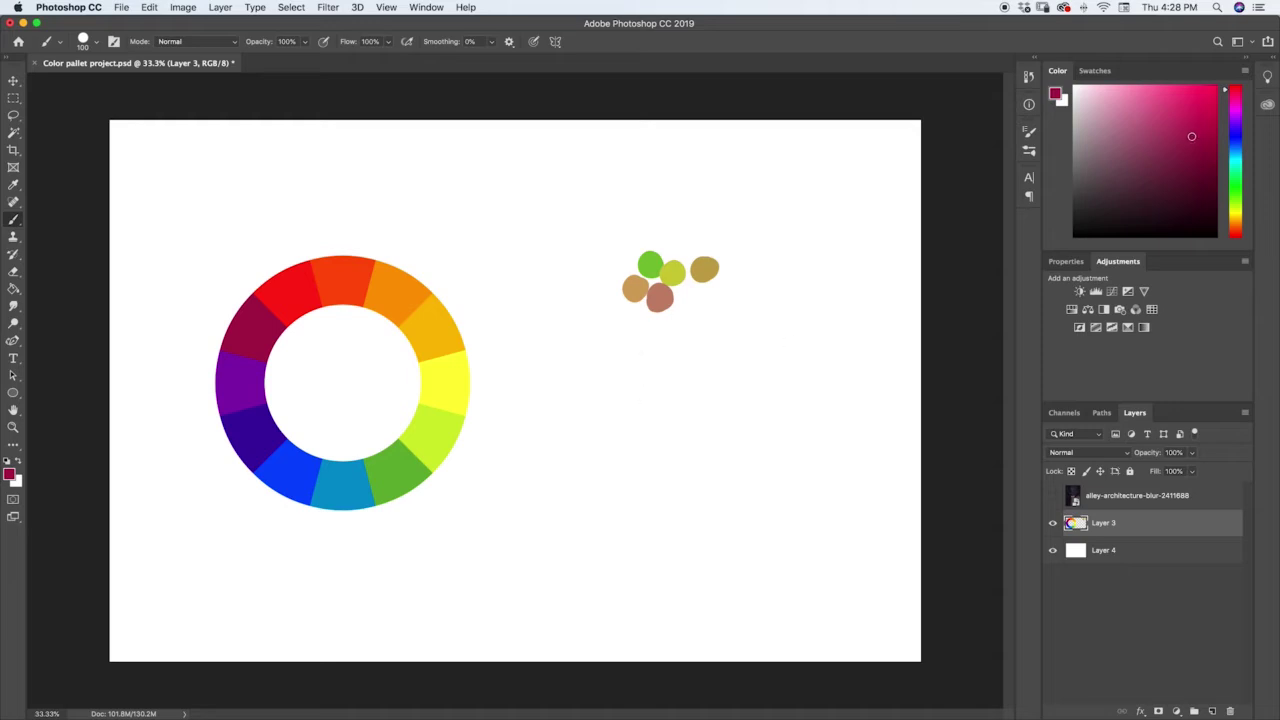
{"action": "left_click", "coordinate": [1086, 148]}
{"action": "left_click_drag", "start_coordinate": [1089, 147], "coordinate": [1083, 142]}
{"action": "left_click_drag", "start_coordinate": [696, 300], "coordinate": [688, 302]}
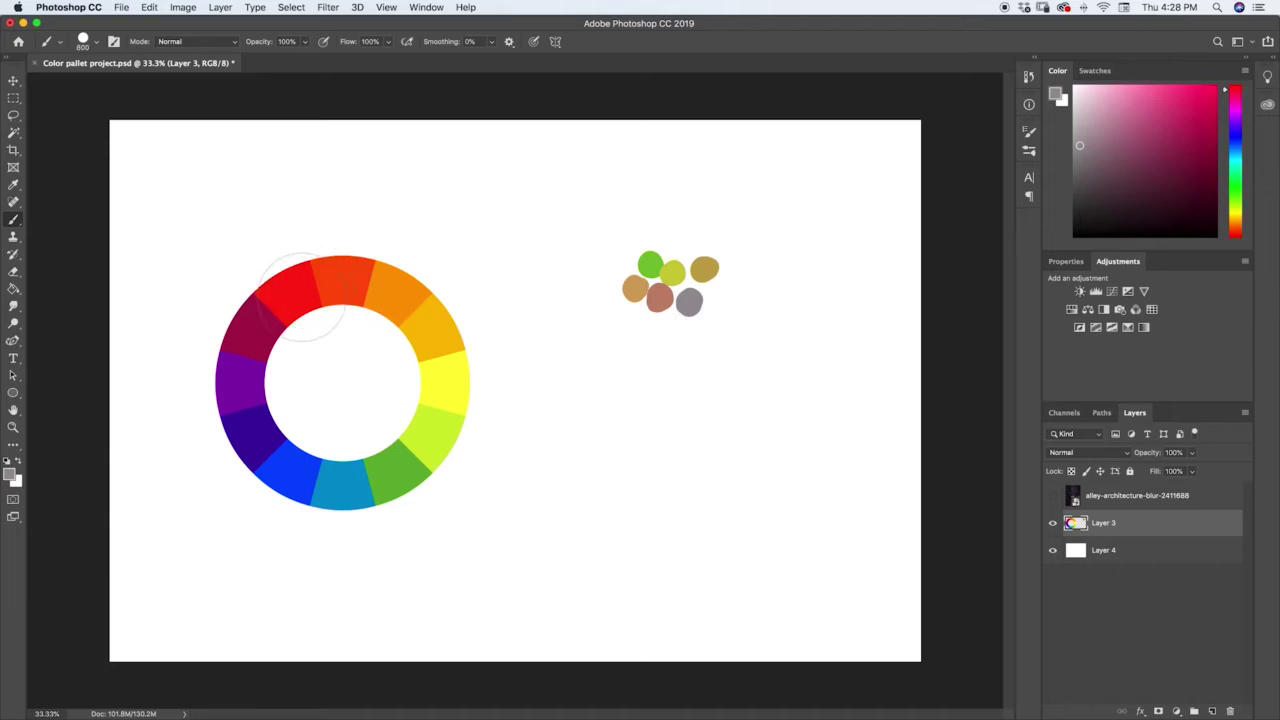
Sample the wheel's red, desaturate it to a warm pinkish grey, and paint a dab beside the purplish grey one
{"action": "key", "text": "i"}
{"action": "left_click", "coordinate": [307, 290]}
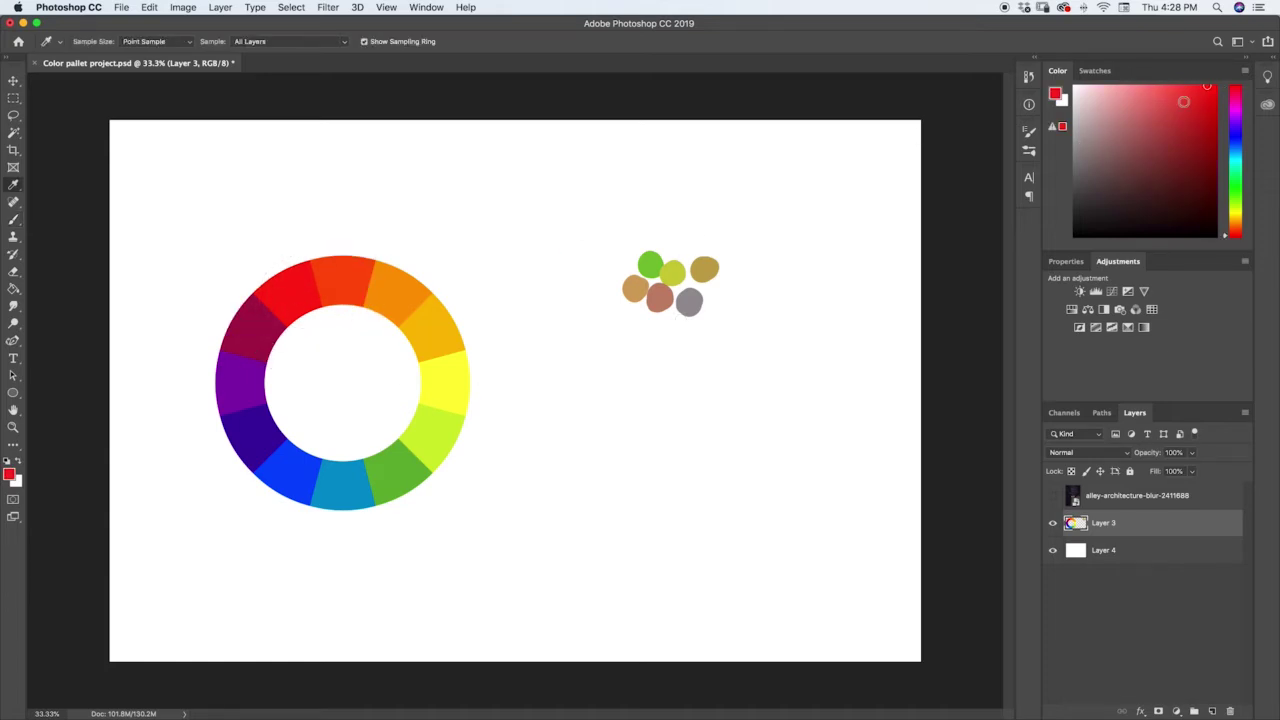
{"action": "left_click", "coordinate": [660, 311]}
{"action": "key", "text": "b"}
{"action": "left_click", "coordinate": [719, 291]}
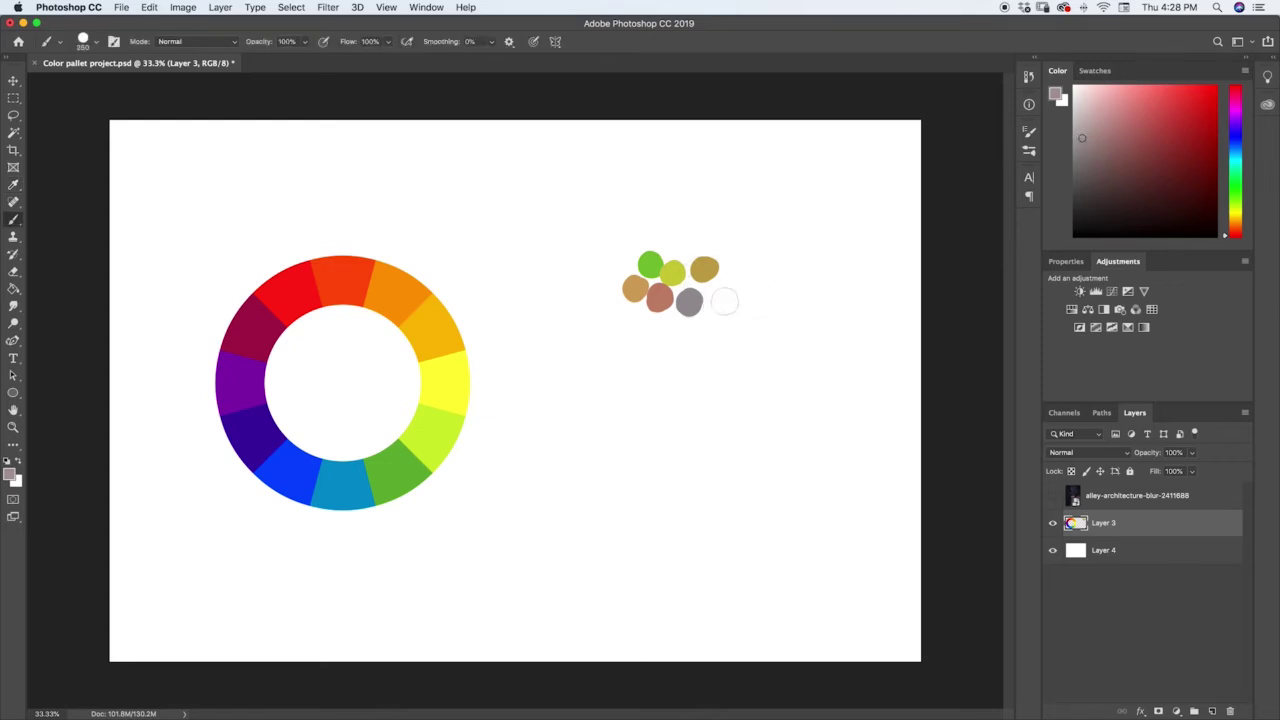
{"action": "left_click_drag", "start_coordinate": [719, 291], "coordinate": [709, 302]}
Sample the wheel's purple, mute it to a greyish purple, and paint a dab above the yellow and ochre dabs
{"action": "key", "text": "i"}
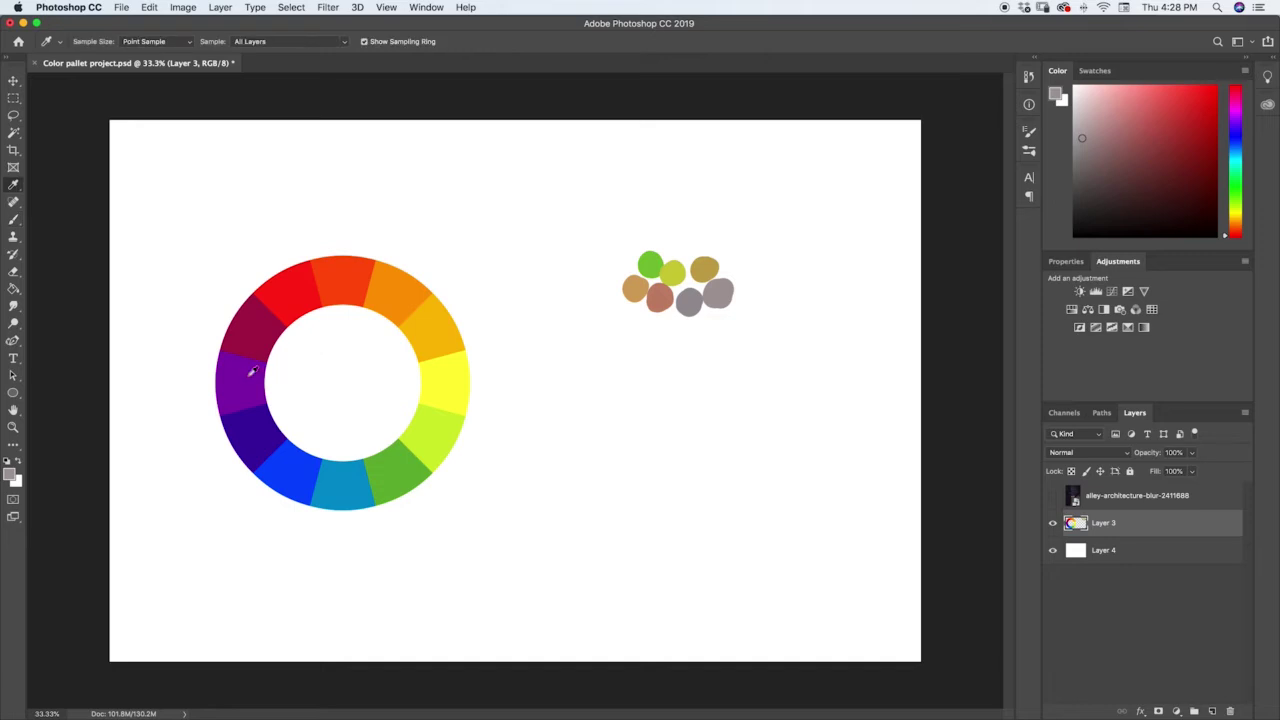
{"action": "left_click", "coordinate": [248, 376]}
{"action": "key", "text": "b"}
{"action": "left_click_drag", "start_coordinate": [1189, 135], "coordinate": [1091, 149]}
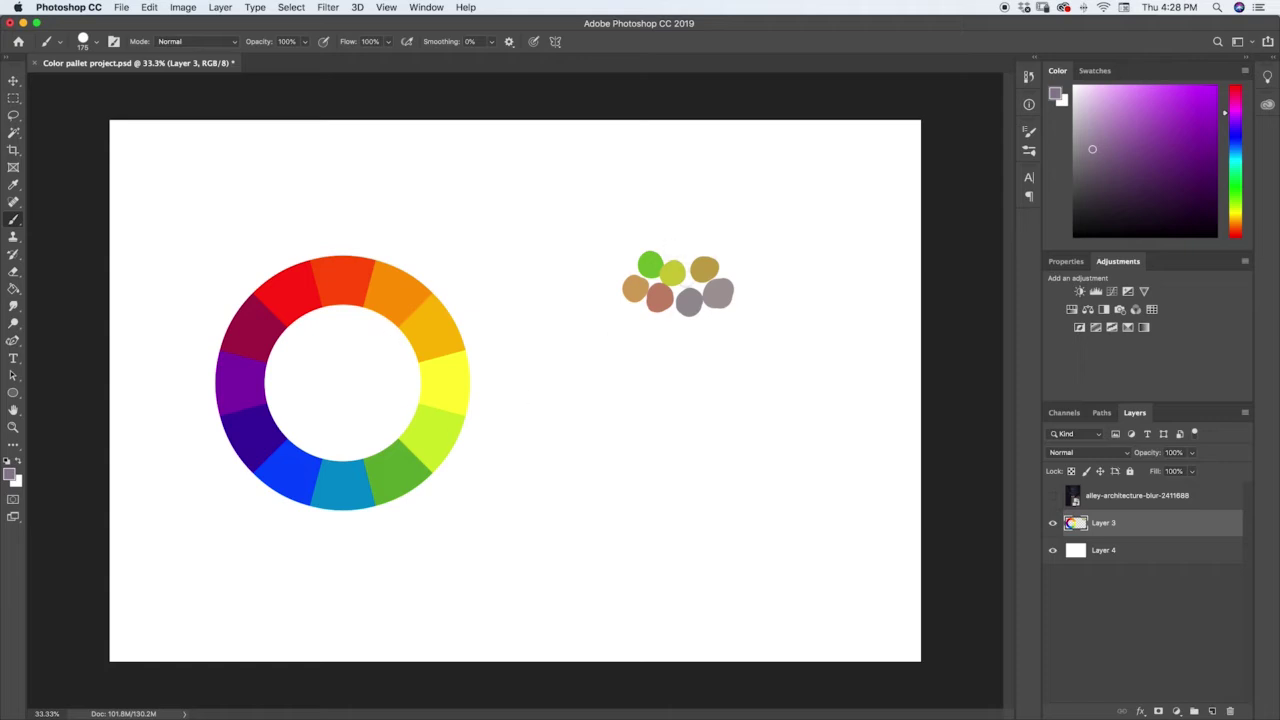
{"action": "left_click_drag", "start_coordinate": [692, 240], "coordinate": [689, 246]}
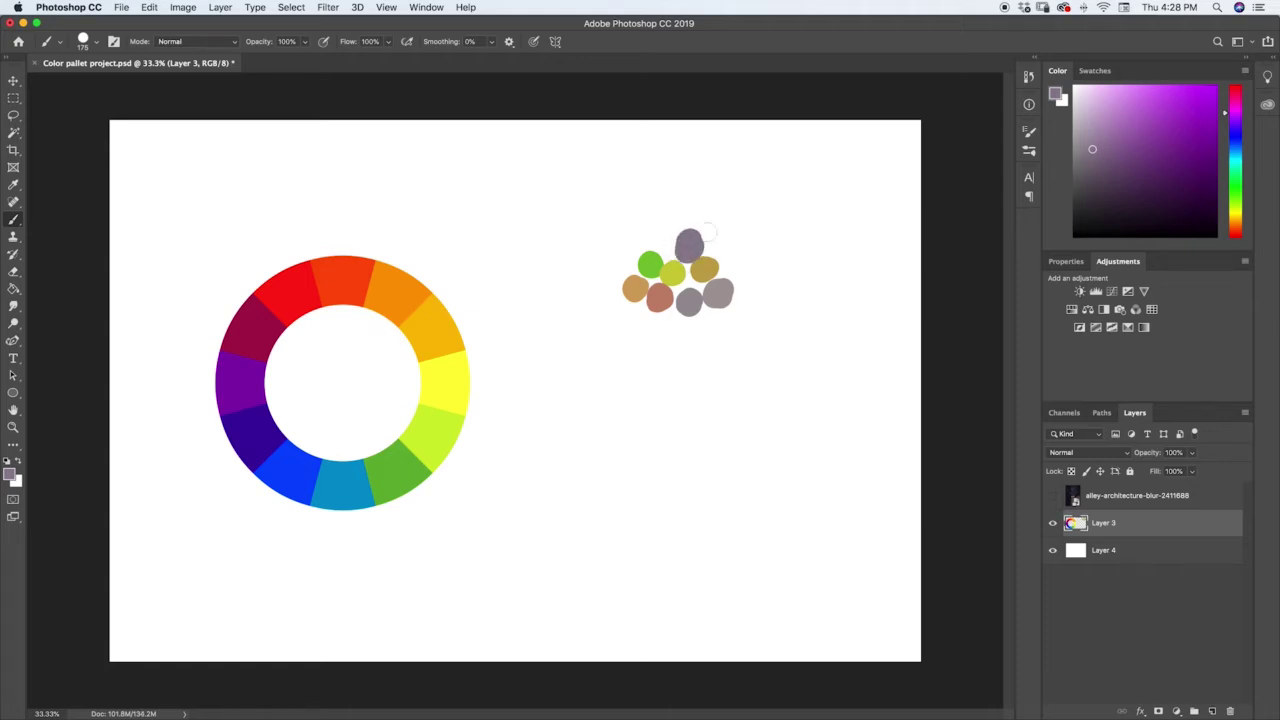
Sample the wheel's indigo and soften it to a medium muted violet as the brush colour
{"action": "key", "text": "i"}
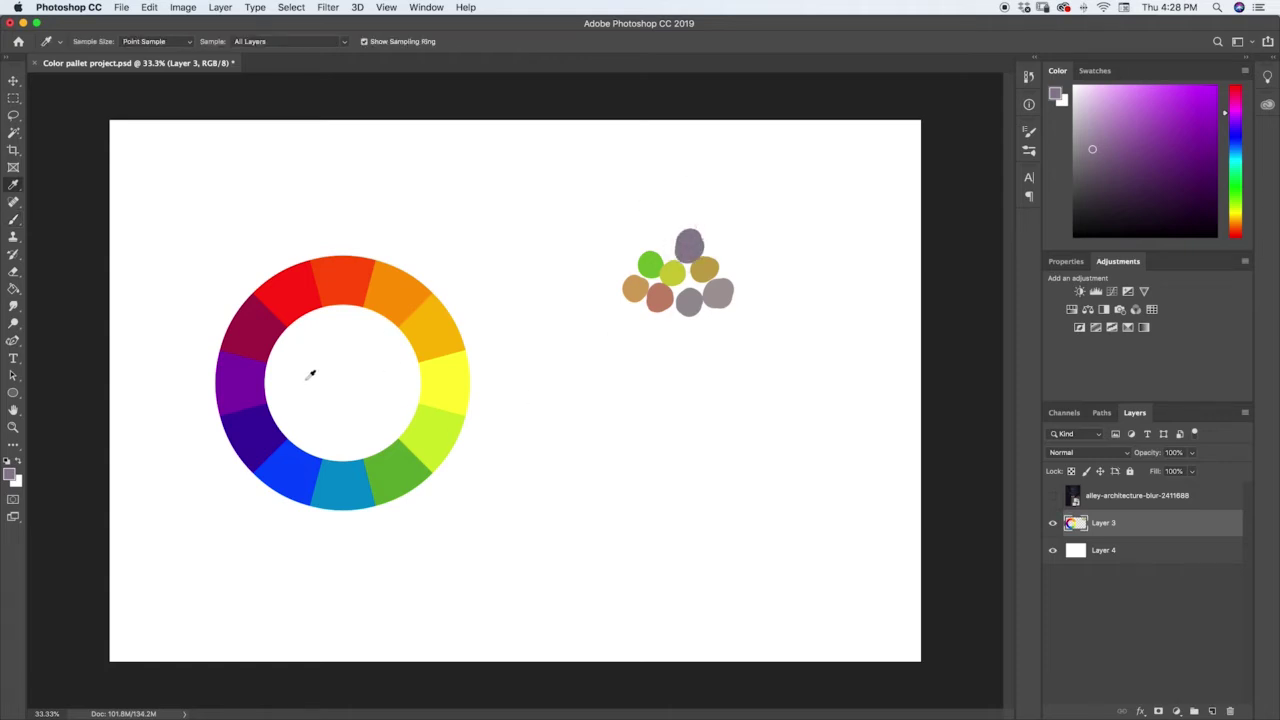
{"action": "left_click", "coordinate": [259, 430]}
{"action": "key", "text": "b"}
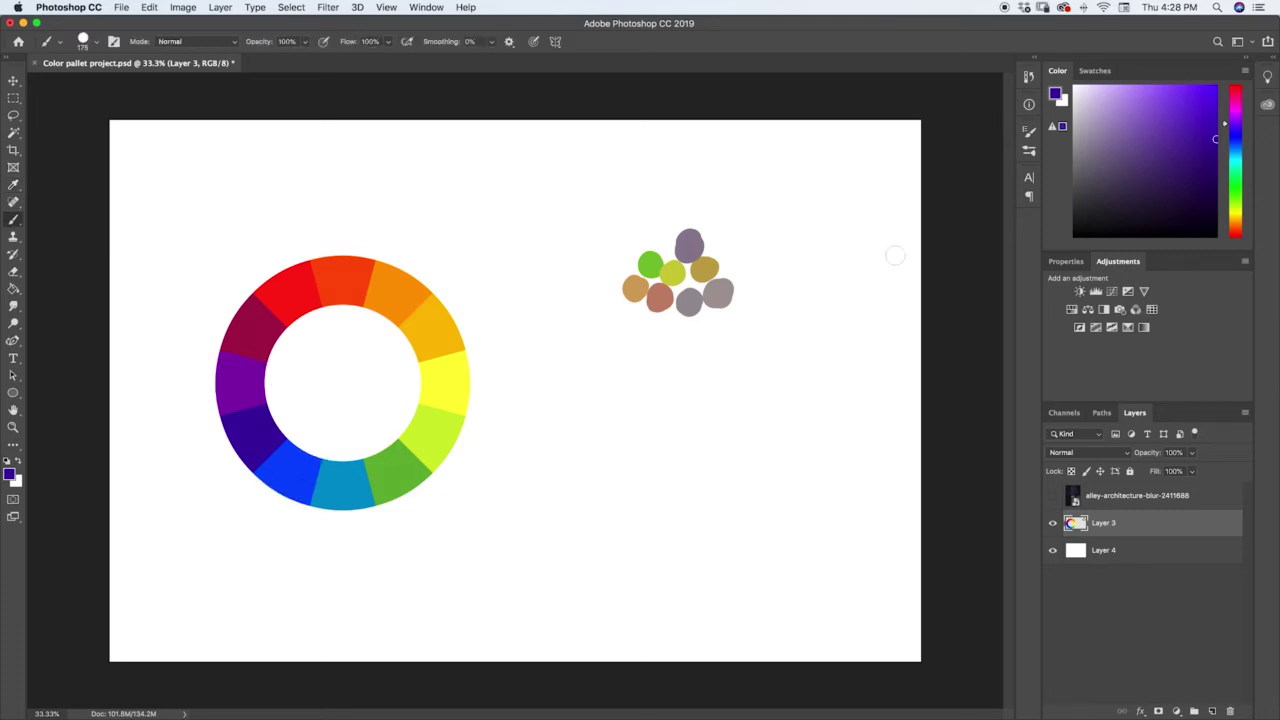
{"action": "left_click", "coordinate": [1133, 145]}
{"action": "left_click_drag", "start_coordinate": [191, 499], "coordinate": [525, 242]}
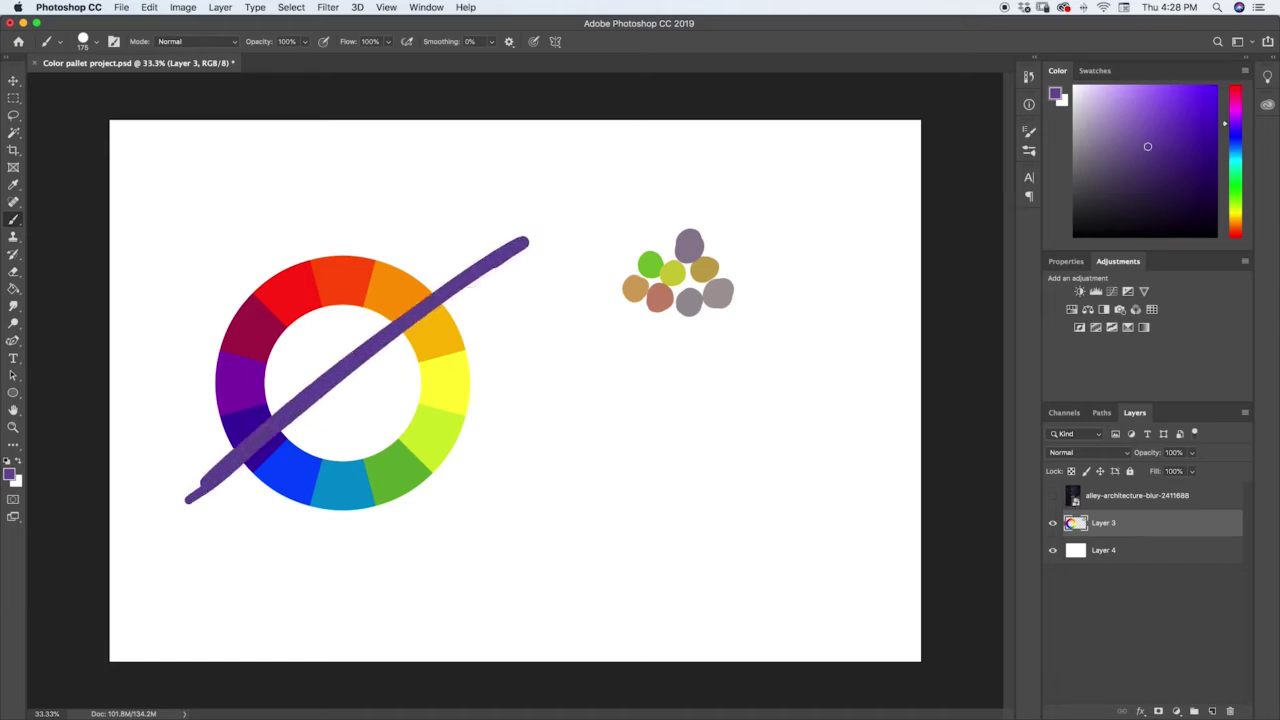
{"action": "left_click_drag", "start_coordinate": [318, 368], "coordinate": [423, 500]}
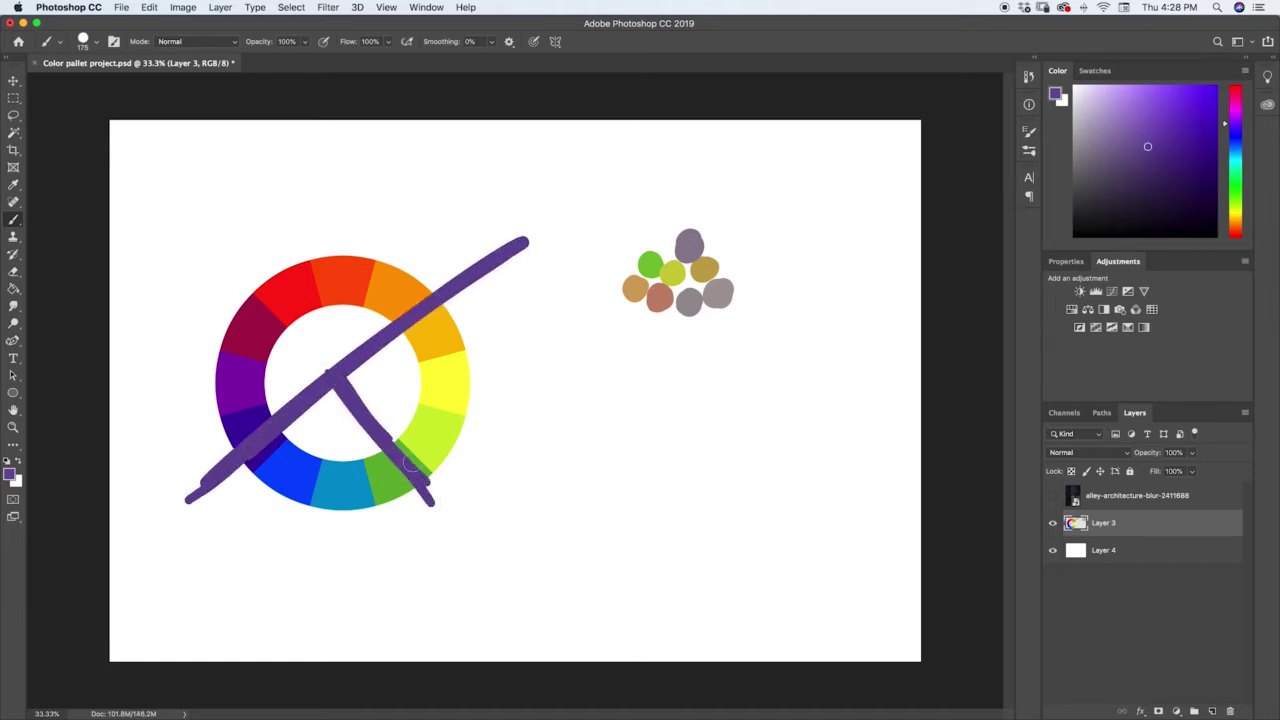
{"action": "key", "text": "super+z"}
{"action": "key", "text": "super+z"}
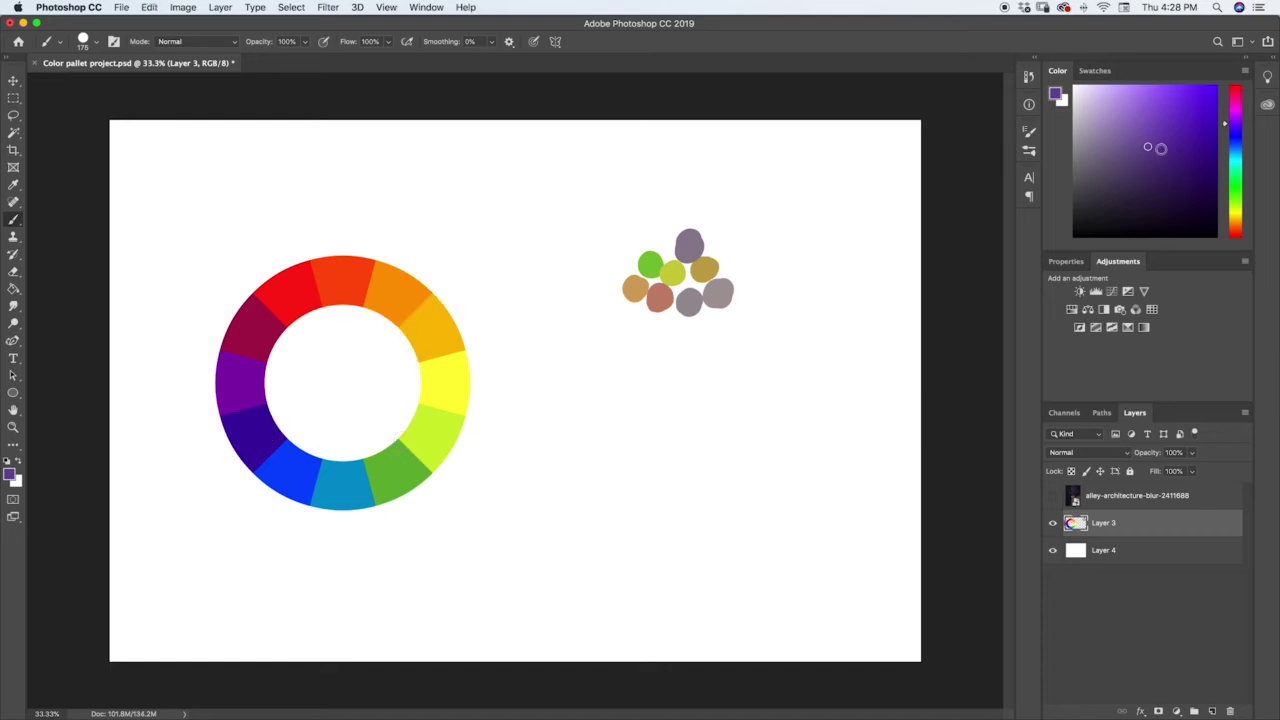
Paint a muted violet dab beside the greyish purple one, above the green dab
{"action": "left_click", "coordinate": [1147, 148]}
{"action": "left_click_drag", "start_coordinate": [672, 228], "coordinate": [662, 242]}
Sample the wheel's blue, mute it to a denim blue, and paint a dab beside the violet one
{"action": "key", "text": "i"}
{"action": "left_click", "coordinate": [298, 452]}
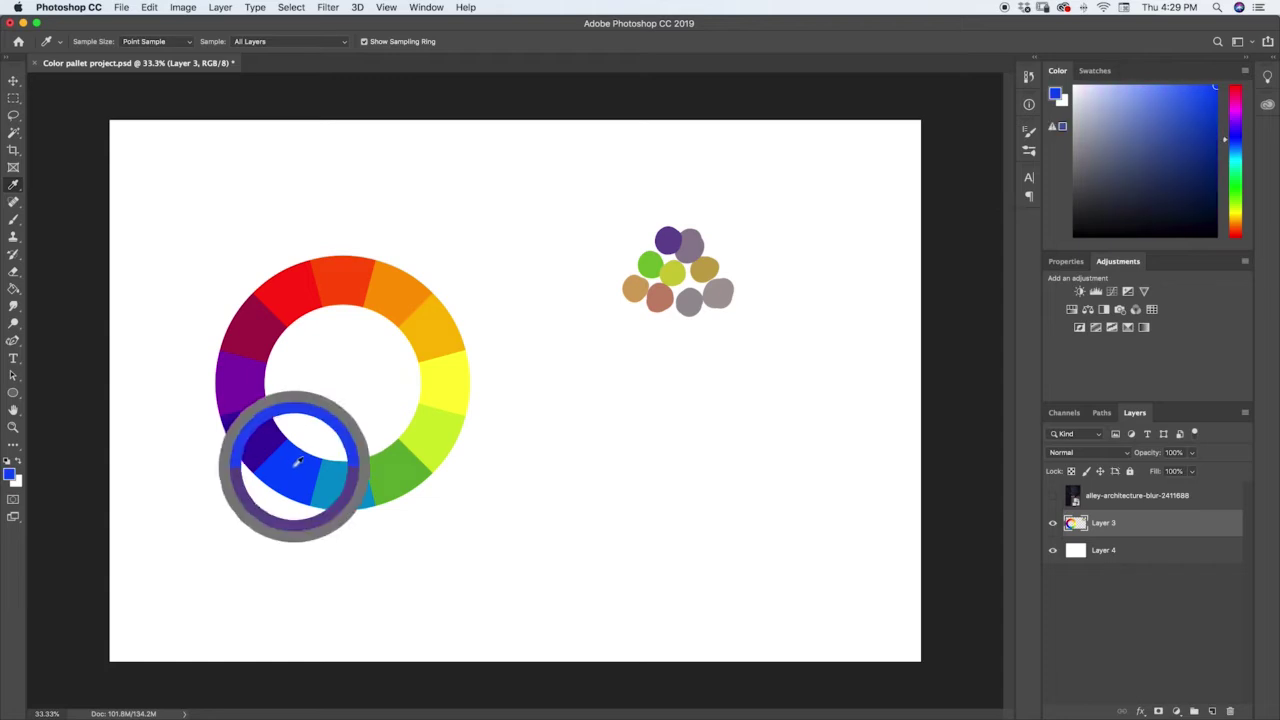
{"action": "key", "text": "b"}
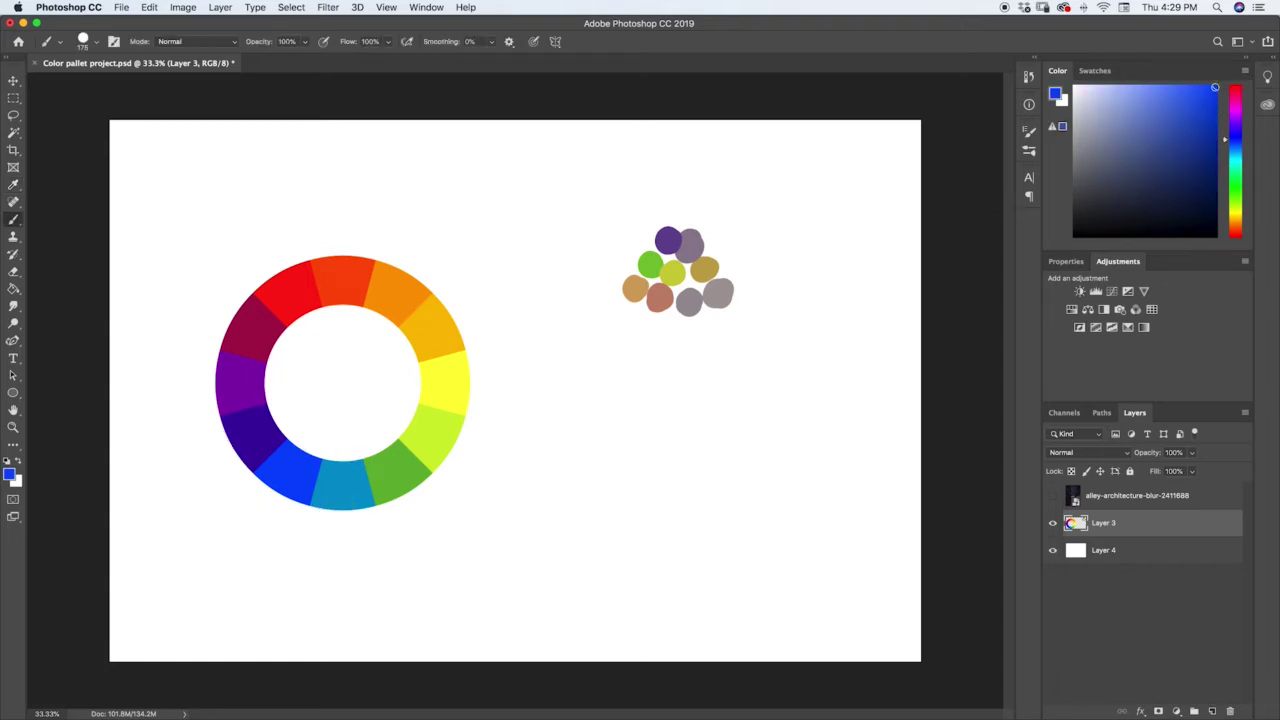
{"action": "mouse_move", "coordinate": [1215, 87]}
{"action": "left_mouse_down"}
{"action": "mouse_move", "coordinate": [1165, 137]}
{"action": "mouse_move", "coordinate": [1180, 137]}
{"action": "mouse_move", "coordinate": [1154, 138]}
{"action": "left_mouse_up"}
{"action": "left_click_drag", "start_coordinate": [651, 225], "coordinate": [643, 233]}
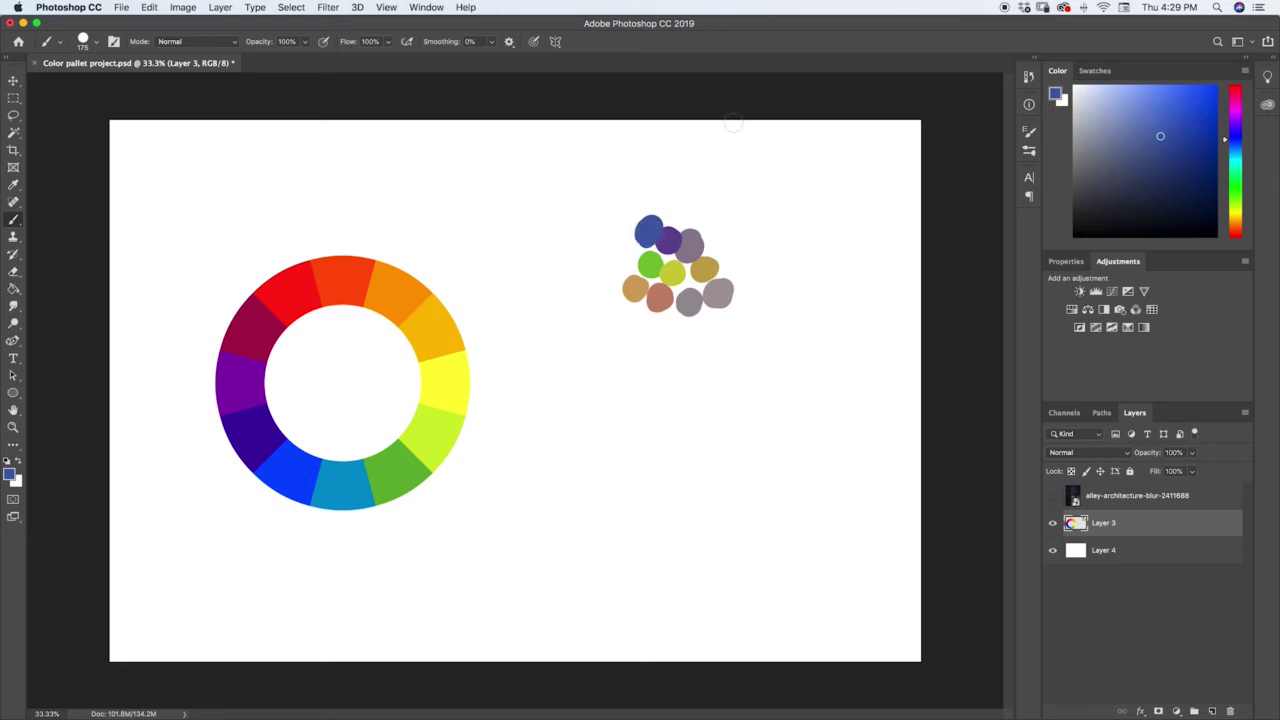
Sample the wheel's cyan-blue, mute it to a softer teal blue, and paint a dab beside the denim blue one
{"action": "key", "text": "i"}
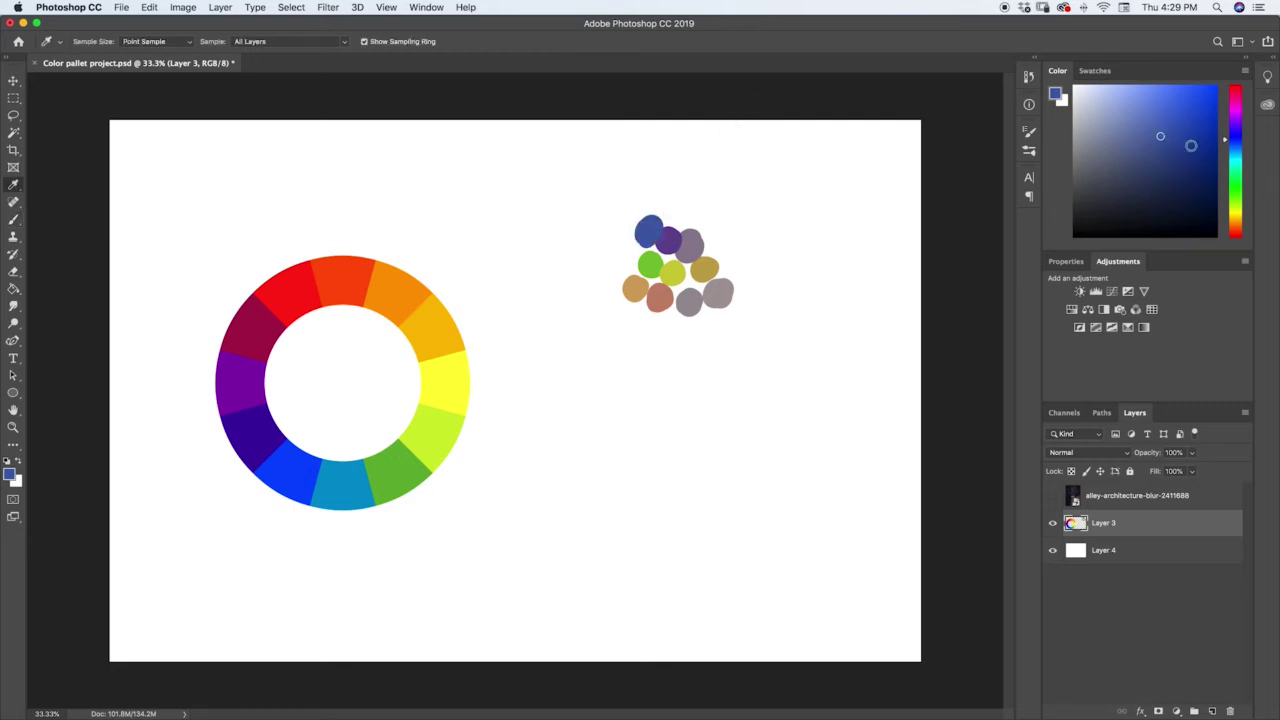
{"action": "key", "text": "b"}
{"action": "key", "text": "i"}
{"action": "left_click", "coordinate": [343, 480]}
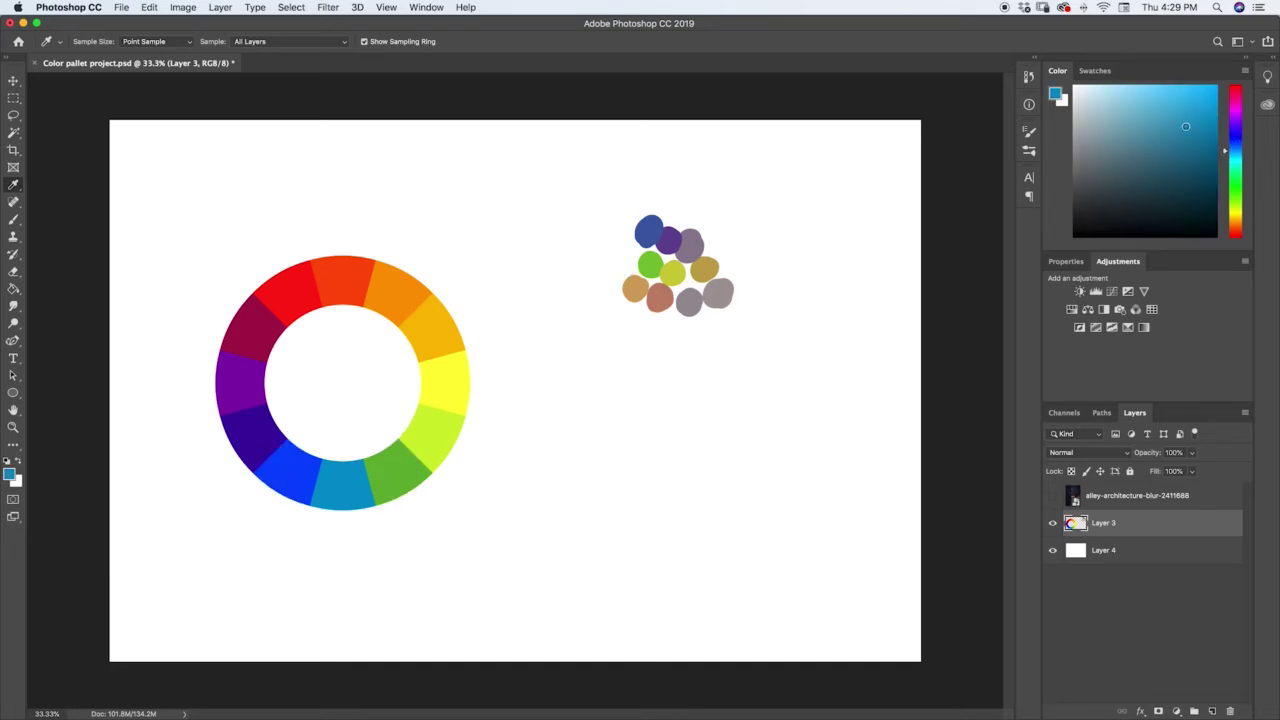
{"action": "left_click_drag", "start_coordinate": [1185, 126], "coordinate": [1179, 131]}
{"action": "key", "text": "b"}
{"action": "left_click_drag", "start_coordinate": [632, 246], "coordinate": [622, 252]}
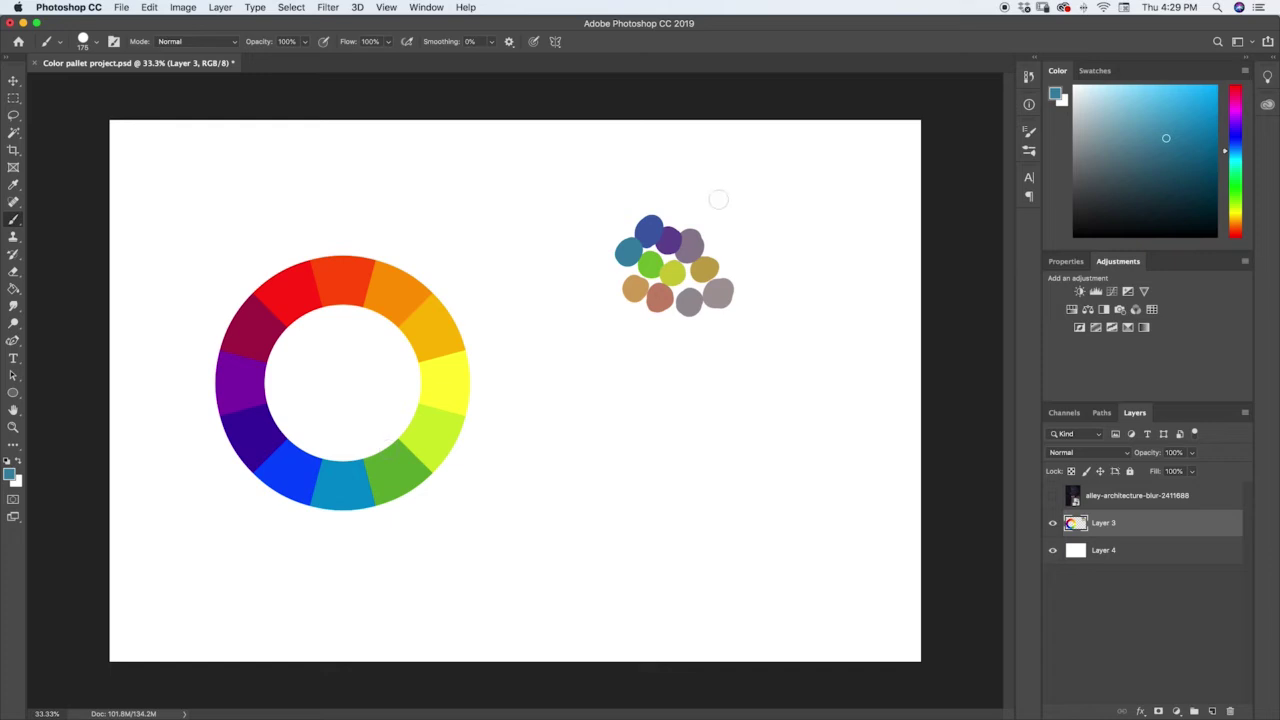
Circle the whole swatch cluster with a teal blue stroke and undo it
{"action": "left_click_drag", "start_coordinate": [683, 194], "coordinate": [772, 271]}
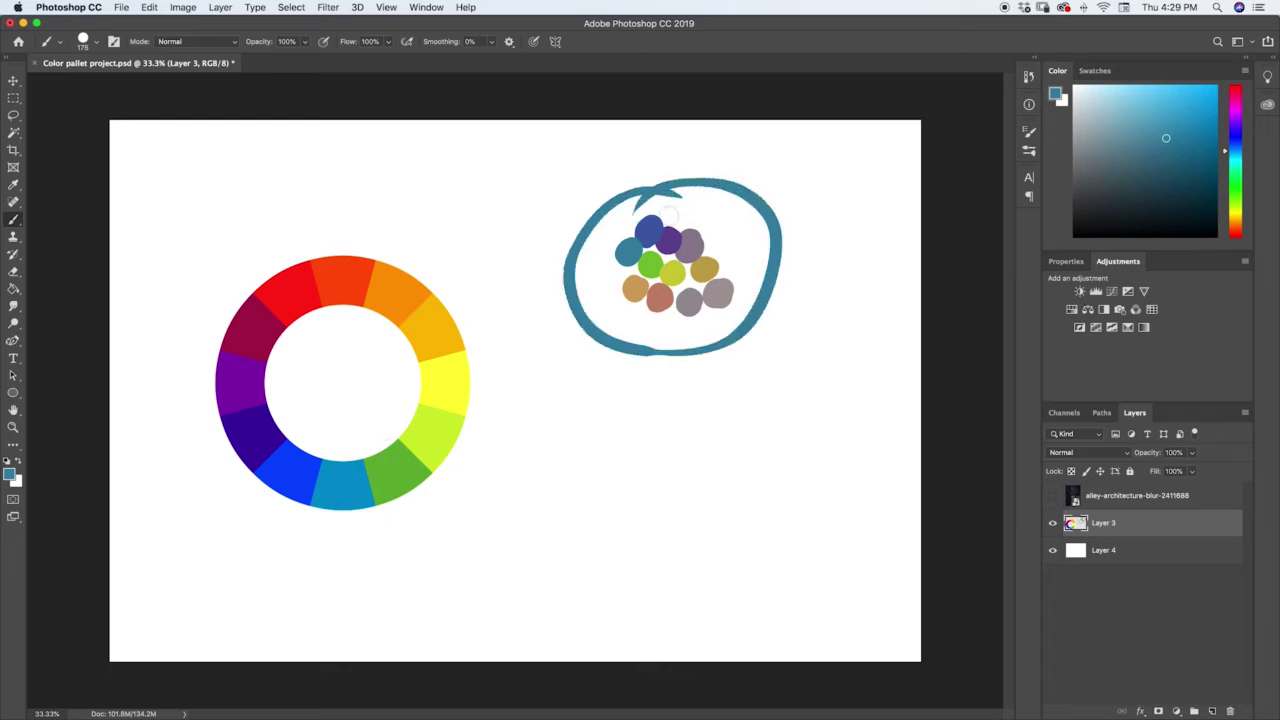
{"action": "key", "text": "super+z"}
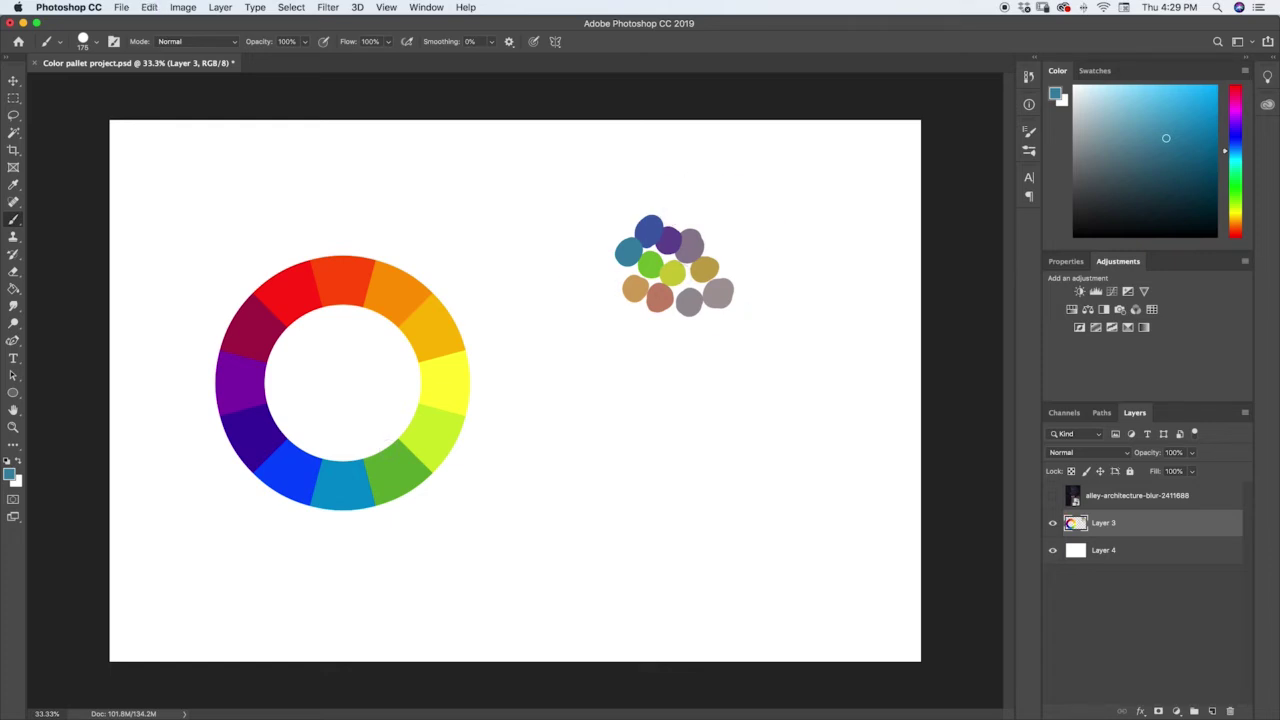
Sample the reddish-brown dab, soften it to a lighter dusty pink, and paint over the same dab
{"action": "left_click", "coordinate": [662, 292], "text": "alt"}
{"action": "left_click", "coordinate": [1132, 122]}
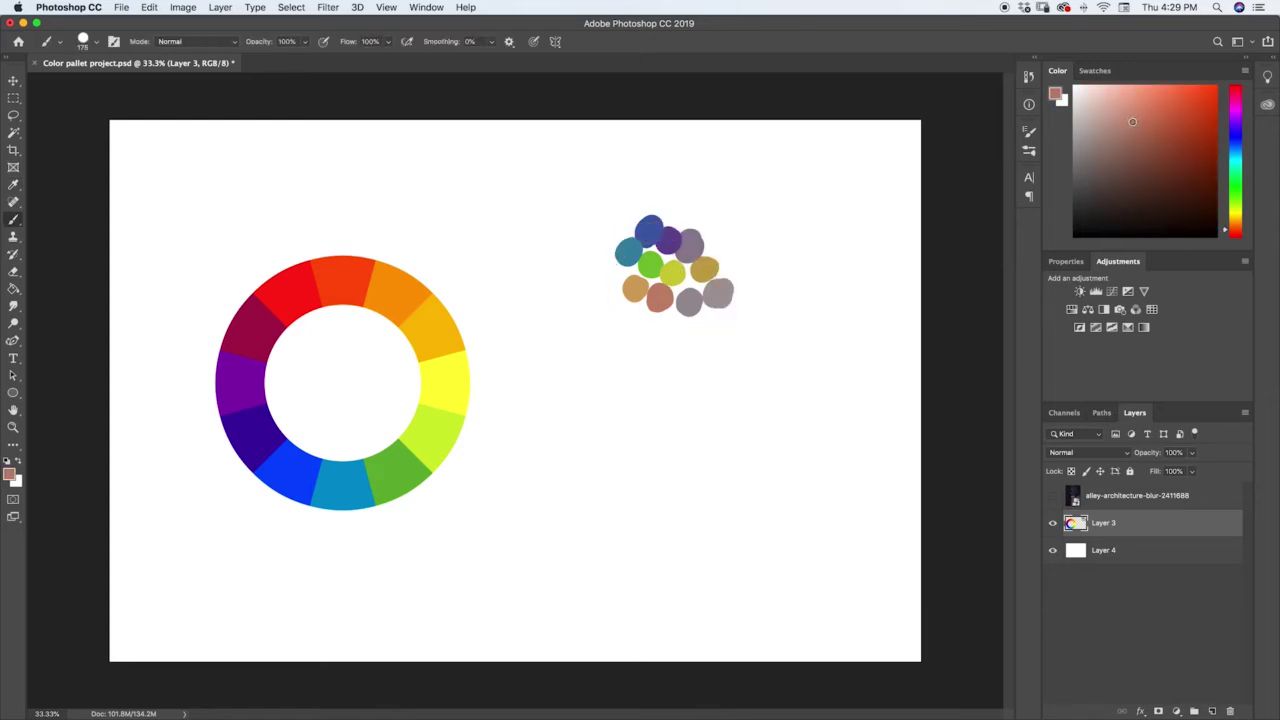
{"action": "left_click", "coordinate": [1117, 121]}
{"action": "left_click", "coordinate": [659, 299]}
Sample the green dab, brighten it to lime green, and paint a dab overlapping its upper edge
{"action": "key", "text": "i"}
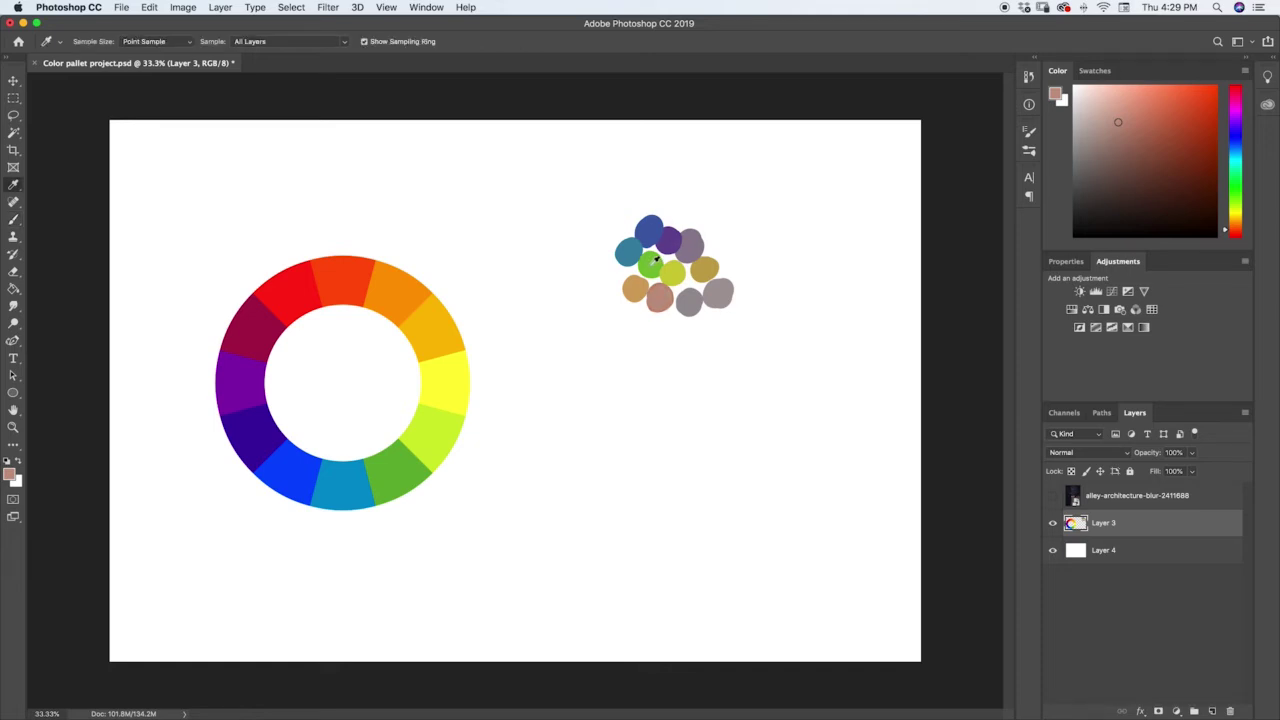
{"action": "left_click", "coordinate": [649, 265]}
{"action": "left_click", "coordinate": [1191, 102]}
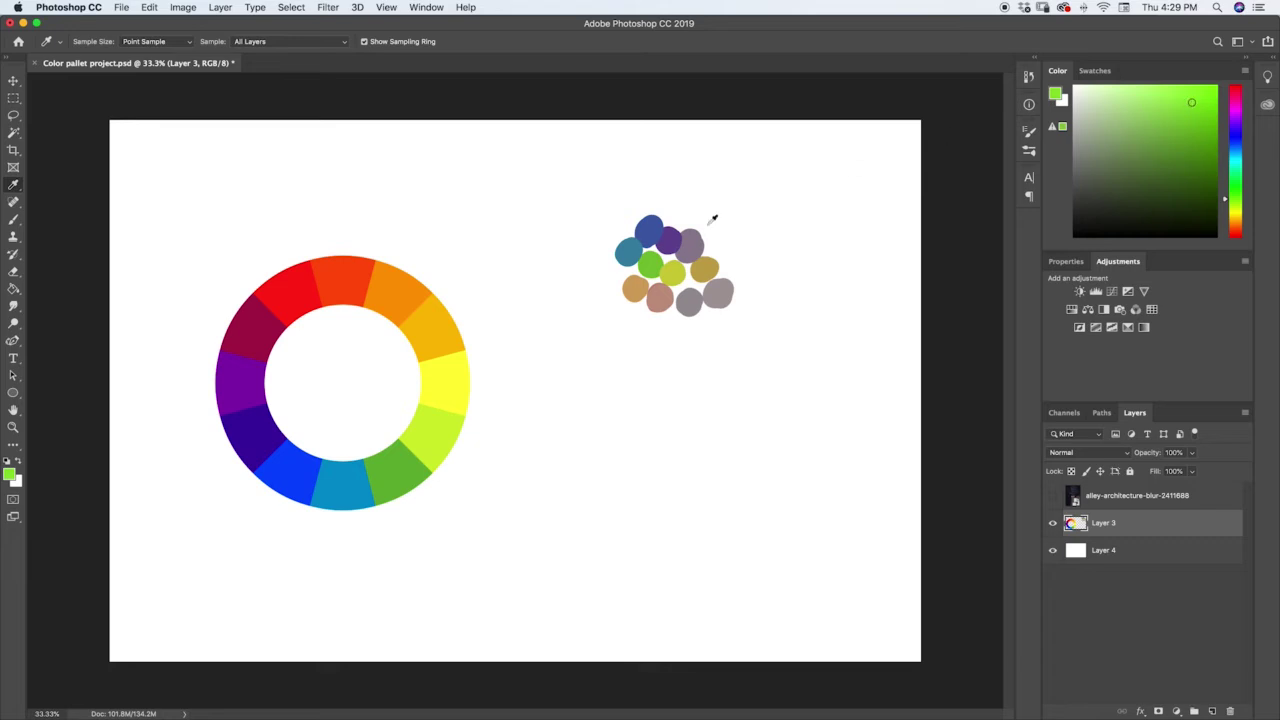
{"action": "key", "text": "b"}
{"action": "left_click_drag", "start_coordinate": [650, 256], "coordinate": [655, 250]}
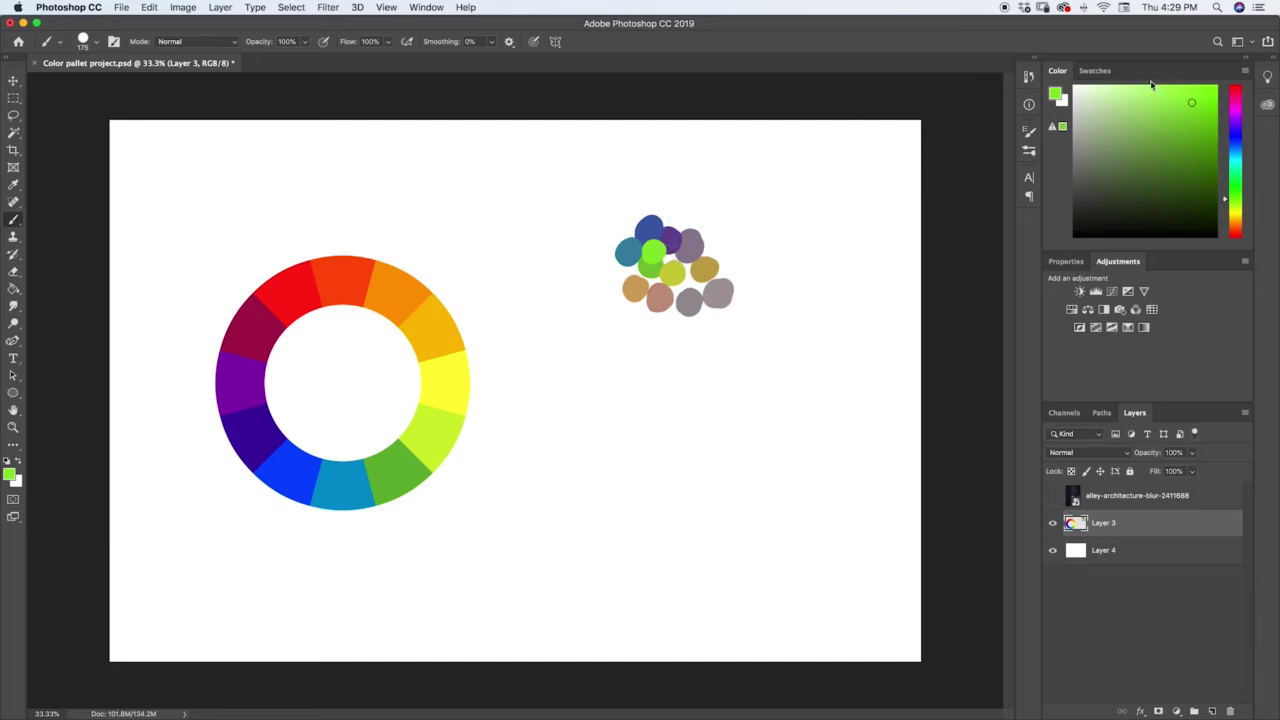
Sample the violet dab, soften it to a greyer violet, and paint over the same dab
{"action": "key", "text": "i"}
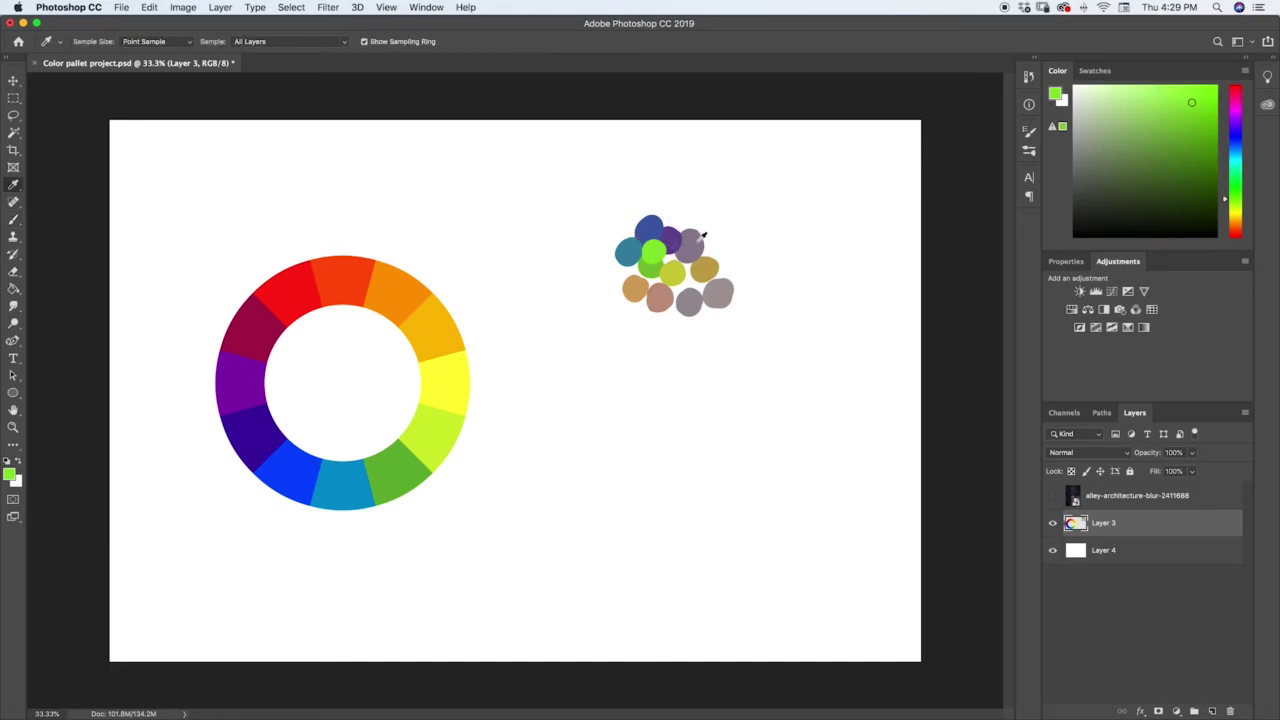
{"action": "left_click", "coordinate": [676, 231]}
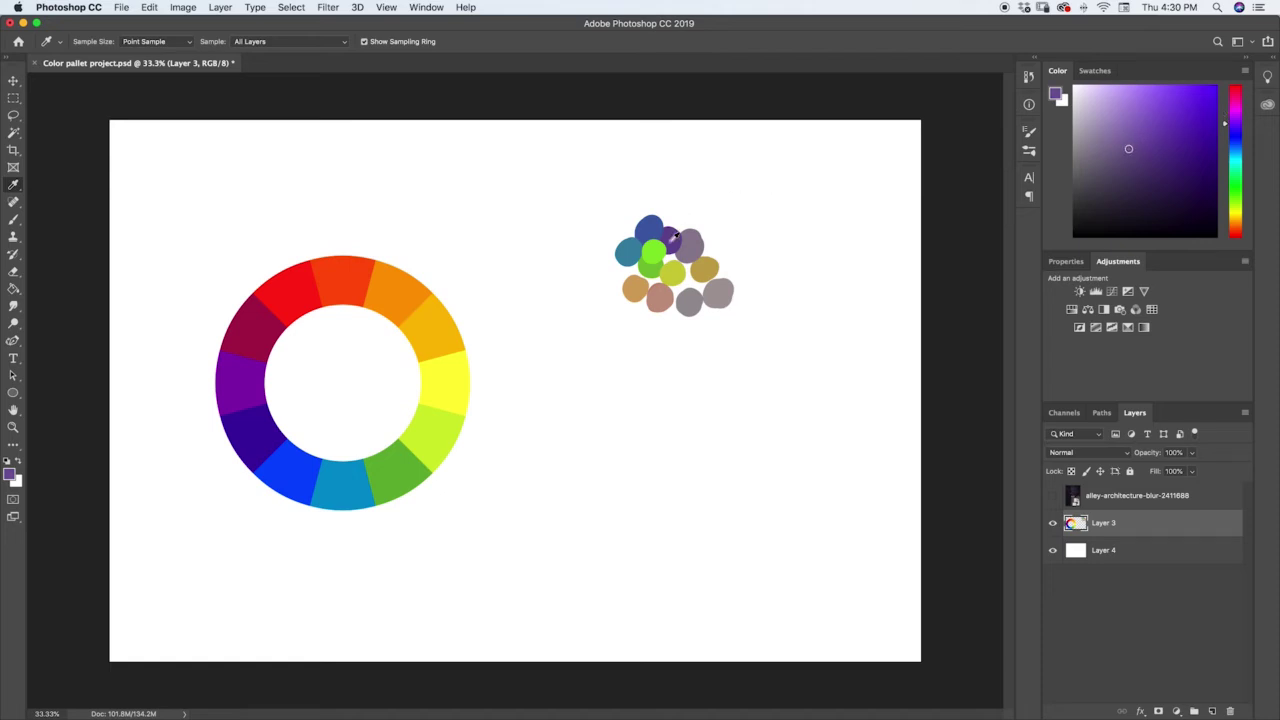
{"action": "left_click", "coordinate": [669, 240]}
{"action": "key", "text": "b"}
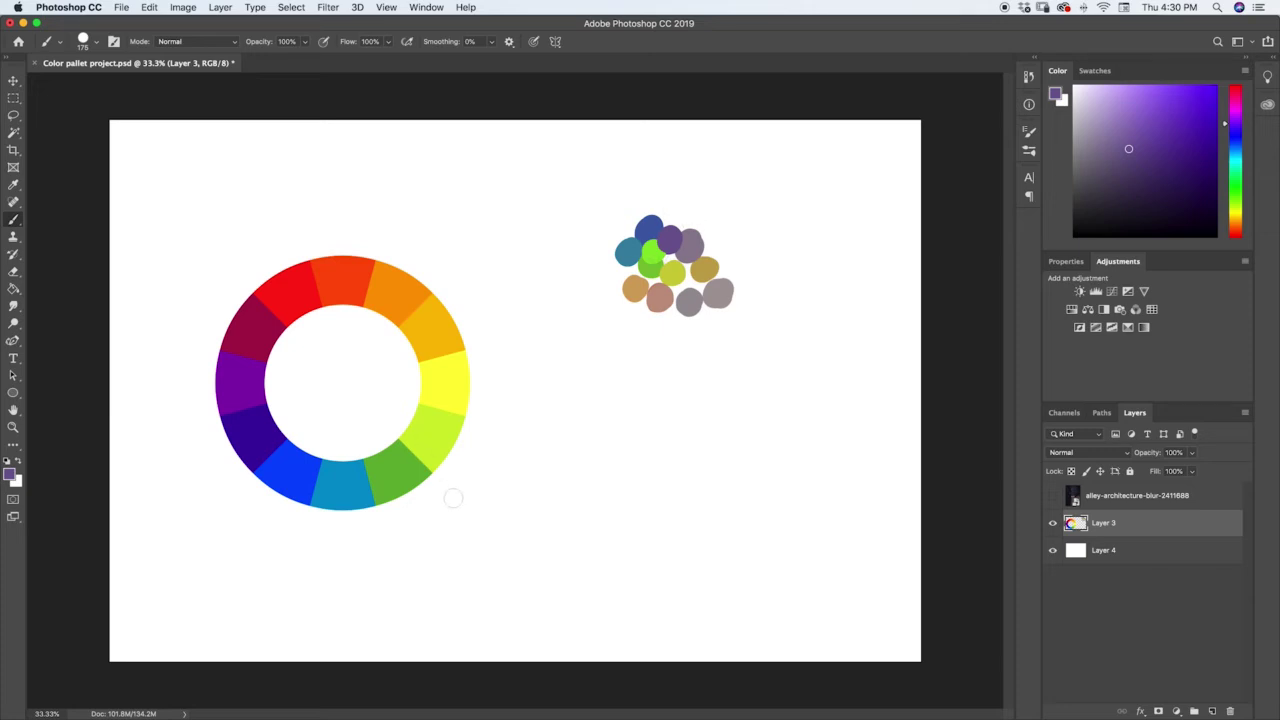
{"action": "mouse_move", "coordinate": [457, 478]}
{"action": "left_mouse_down"}
{"action": "mouse_move", "coordinate": [510, 403]}
{"action": "mouse_move", "coordinate": [450, 241]}
{"action": "mouse_move", "coordinate": [396, 213]}
{"action": "mouse_move", "coordinate": [389, 224]}
{"action": "mouse_move", "coordinate": [414, 188]}
{"action": "left_mouse_up"}
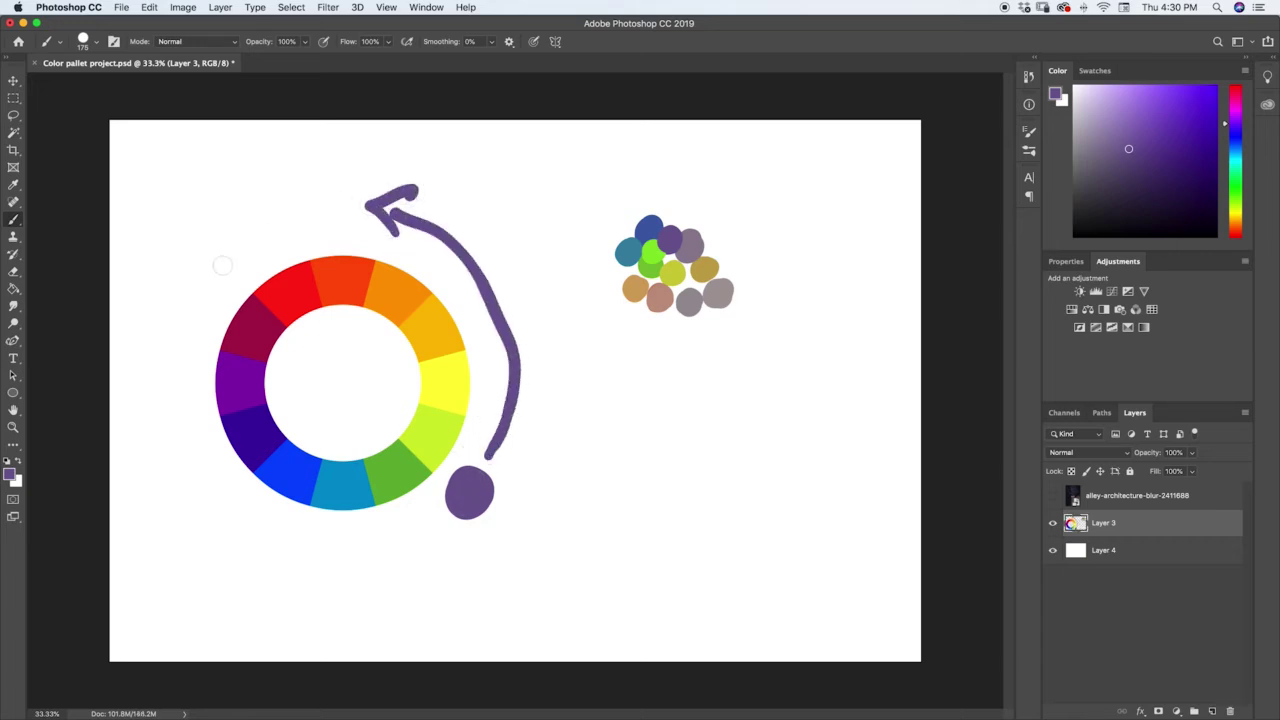
{"action": "left_click_drag", "start_coordinate": [222, 265], "coordinate": [224, 262]}
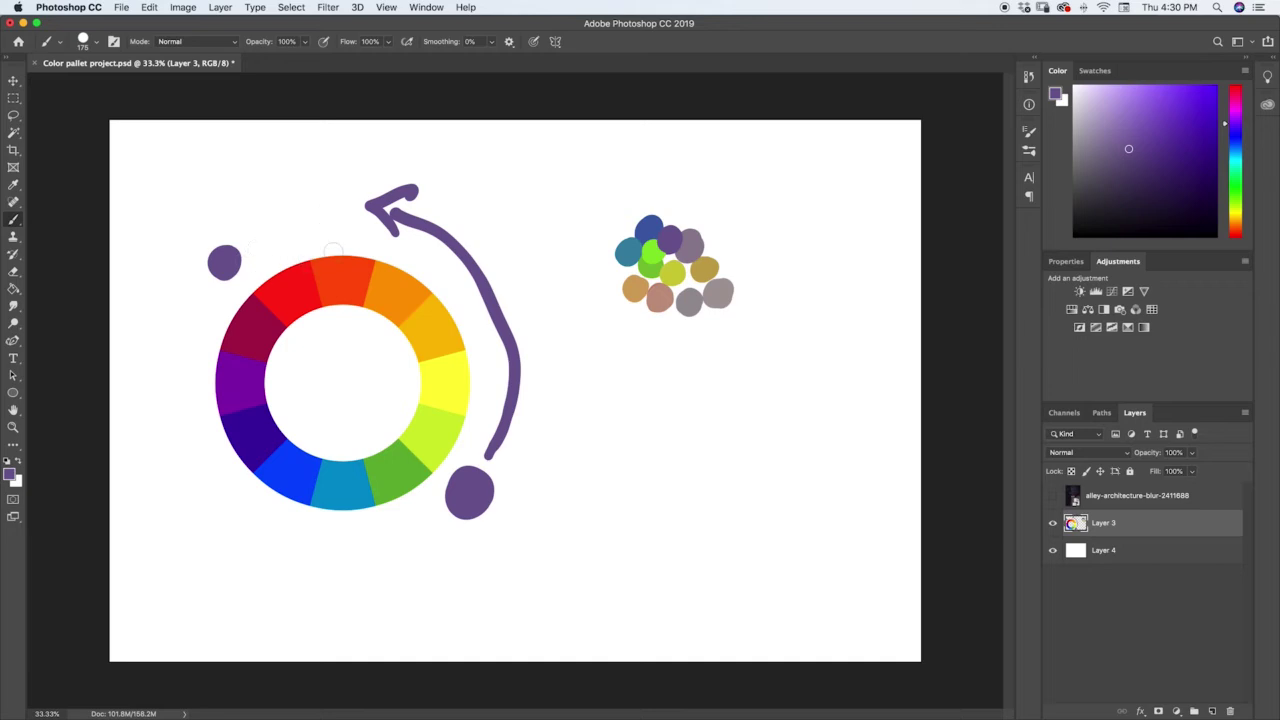
{"action": "key", "text": "super+z"}
{"action": "key", "text": "super+z"}
{"action": "key", "text": "super+z"}
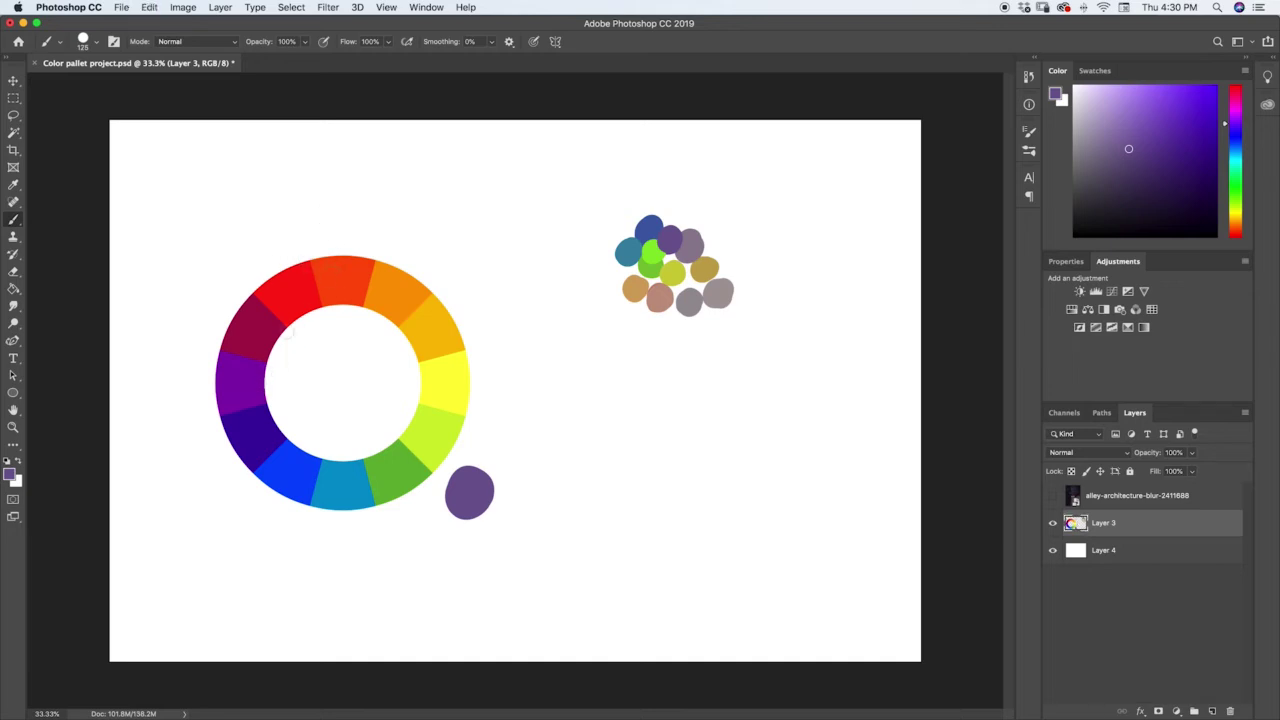
{"action": "key", "text": "super+z"}
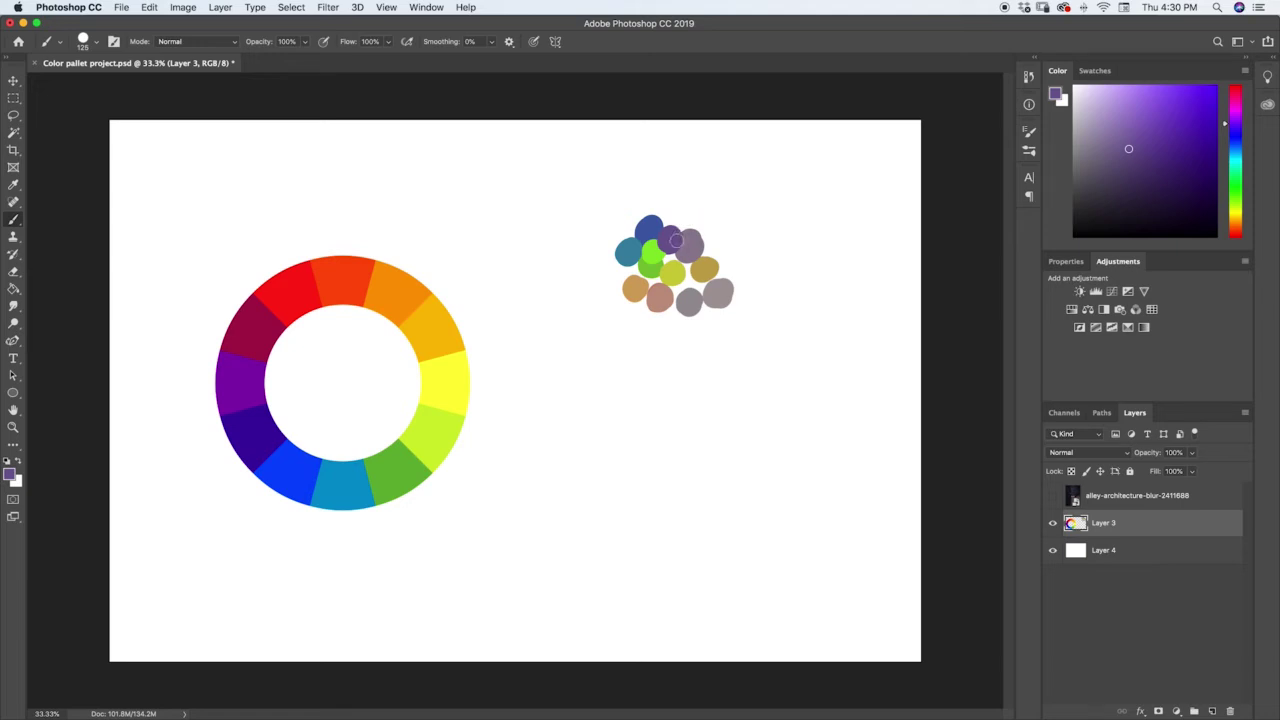
Sample the orange-tan dab and paint three progressively darker brown dabs in a column beneath it
{"action": "key", "text": "i"}
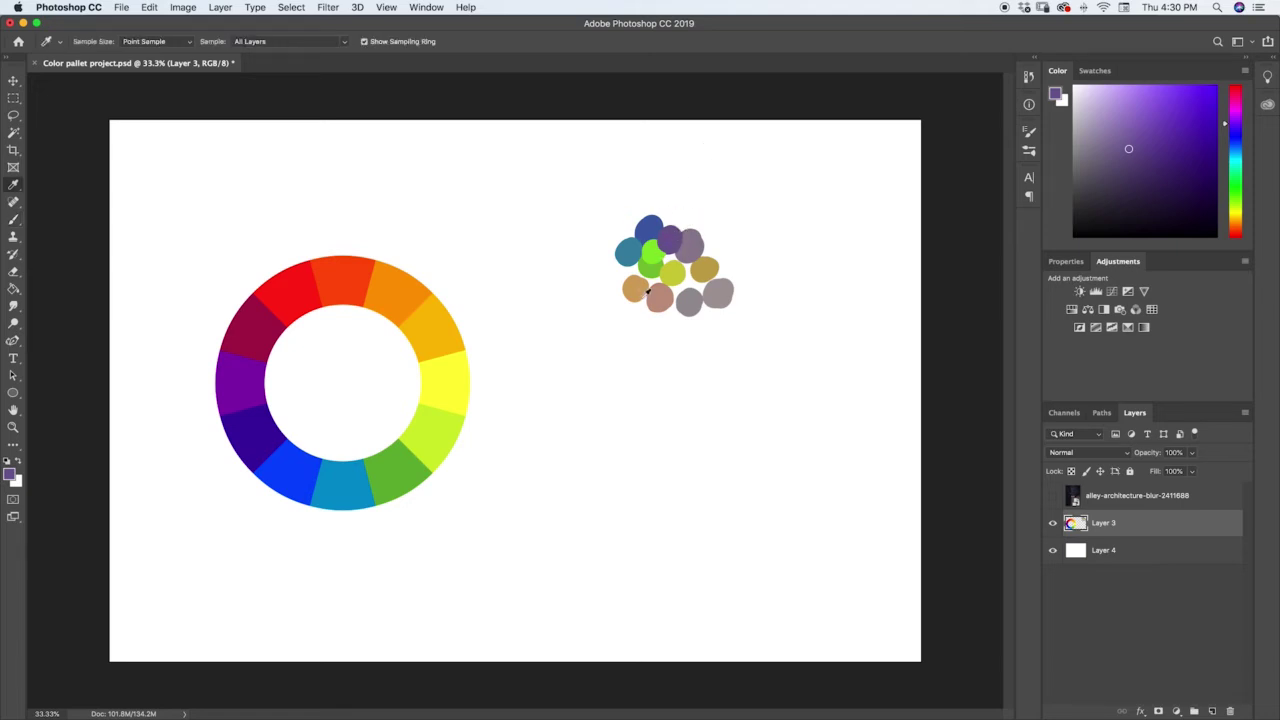
{"action": "left_click", "coordinate": [640, 291]}
{"action": "key", "text": "b"}
{"action": "left_click_drag", "start_coordinate": [1153, 113], "coordinate": [1149, 135]}
{"action": "left_click_drag", "start_coordinate": [631, 305], "coordinate": [634, 345]}
{"action": "left_click", "coordinate": [1148, 162]}
{"action": "left_click", "coordinate": [1143, 185]}
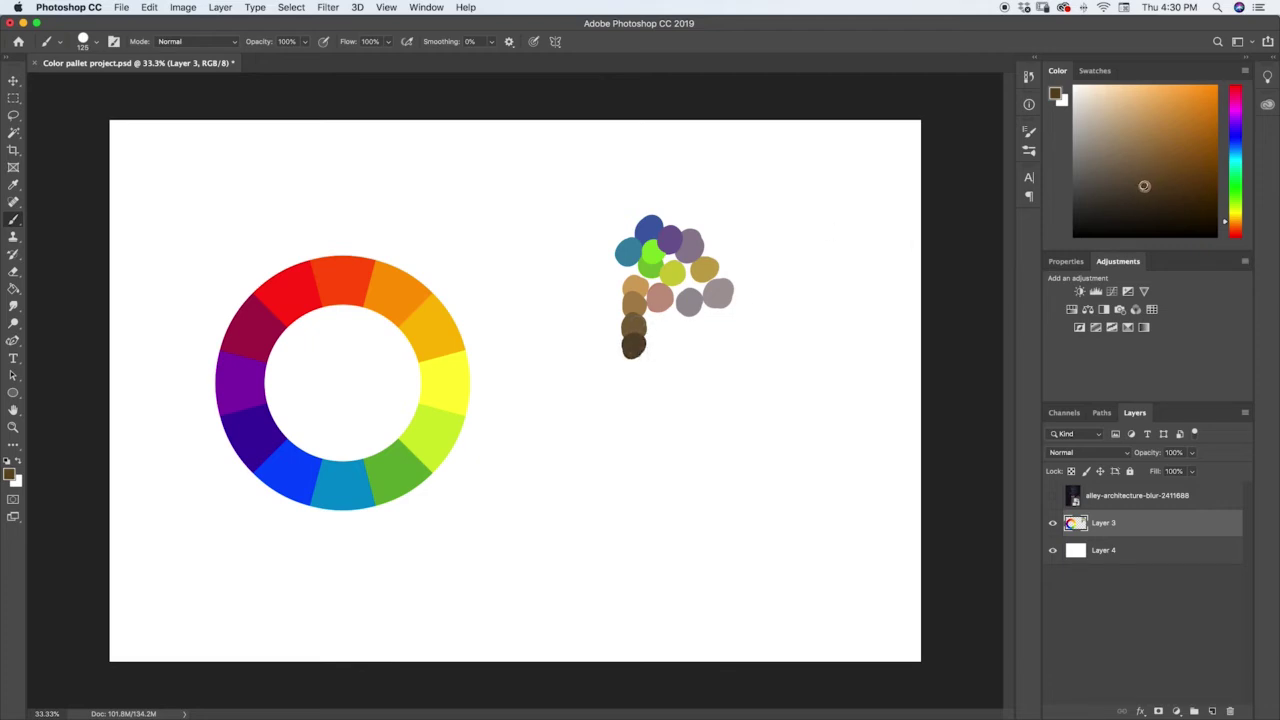
Sample the dusty pink dab and paint four progressively darker dabs beneath it, ending in near-black brown
{"action": "key", "text": "i"}
{"action": "left_click", "coordinate": [656, 292]}
{"action": "key", "text": "b"}
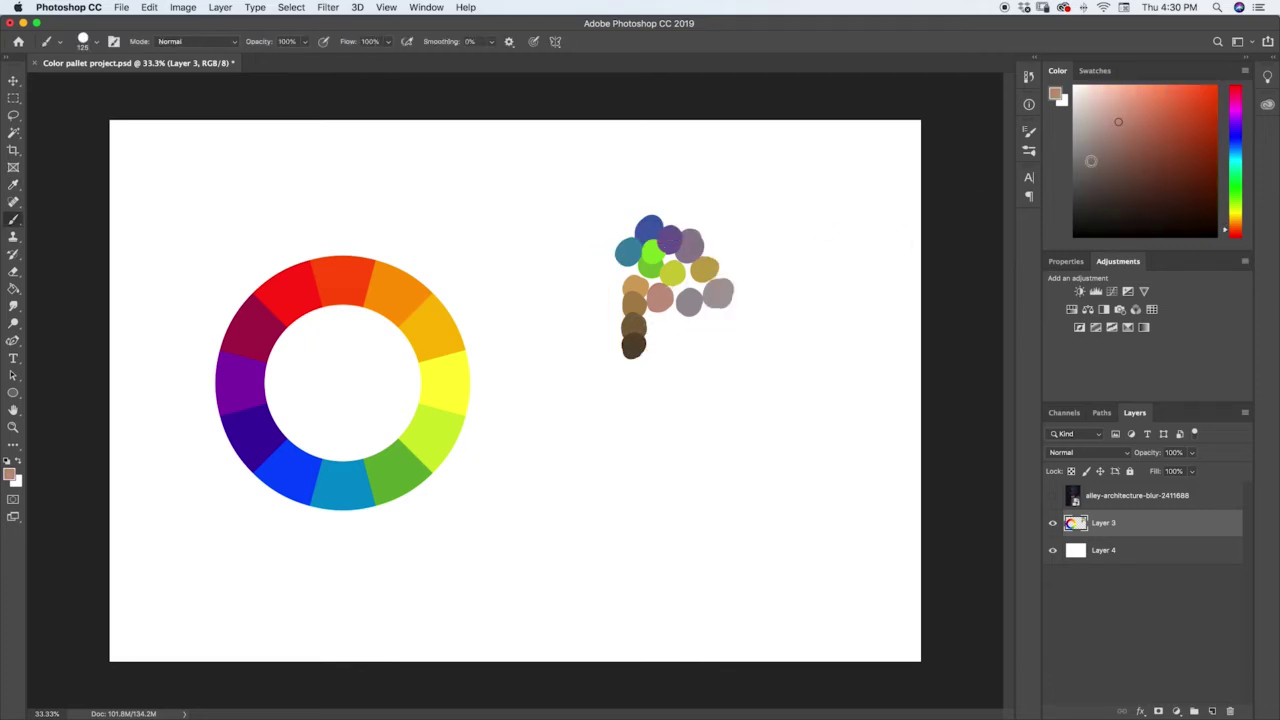
{"action": "left_click", "coordinate": [1118, 144]}
{"action": "mouse_move", "coordinate": [654, 318]}
{"action": "left_mouse_down"}
{"action": "mouse_move", "coordinate": [662, 308]}
{"action": "mouse_move", "coordinate": [662, 336]}
{"action": "left_mouse_up"}
{"action": "left_click", "coordinate": [1117, 168]}
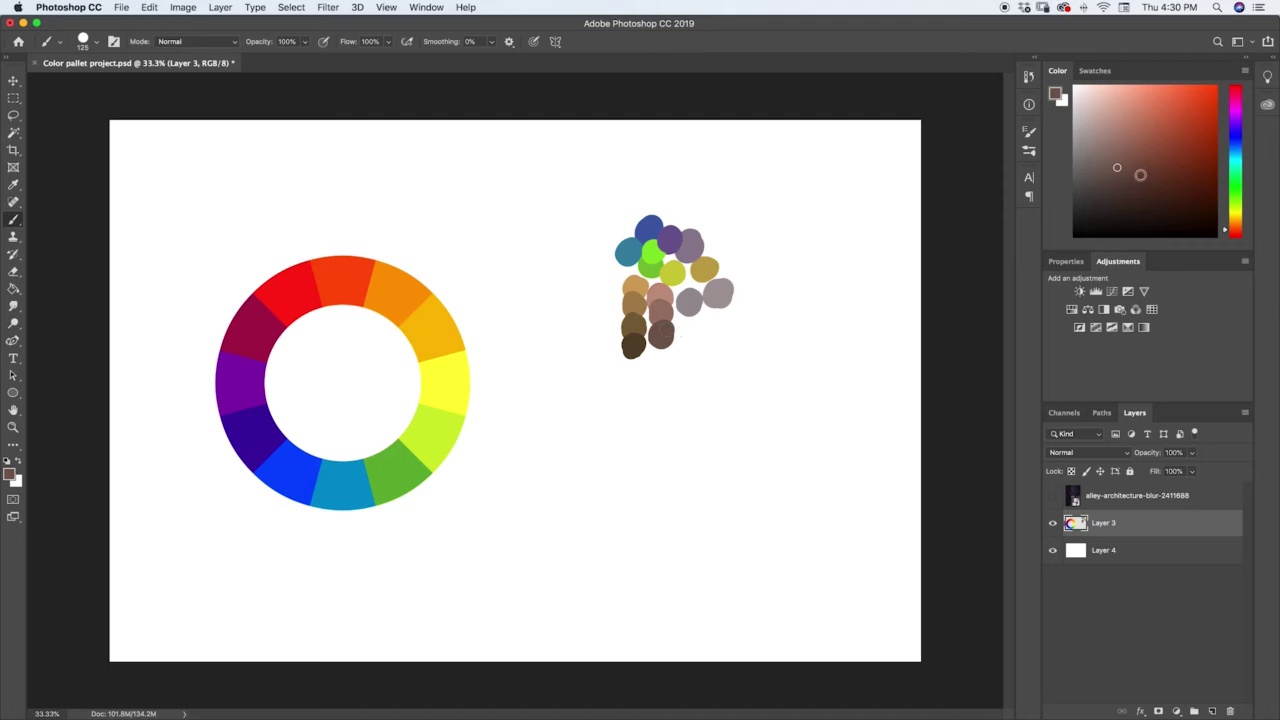
{"action": "left_click", "coordinate": [1114, 194]}
{"action": "left_click_drag", "start_coordinate": [662, 347], "coordinate": [666, 368]}
{"action": "left_click", "coordinate": [1114, 214]}
Sample the grey dab beside the dusty pink one and paint four progressively darker grey dabs beneath it, ending in near-black
{"action": "left_click", "coordinate": [1235, 92]}
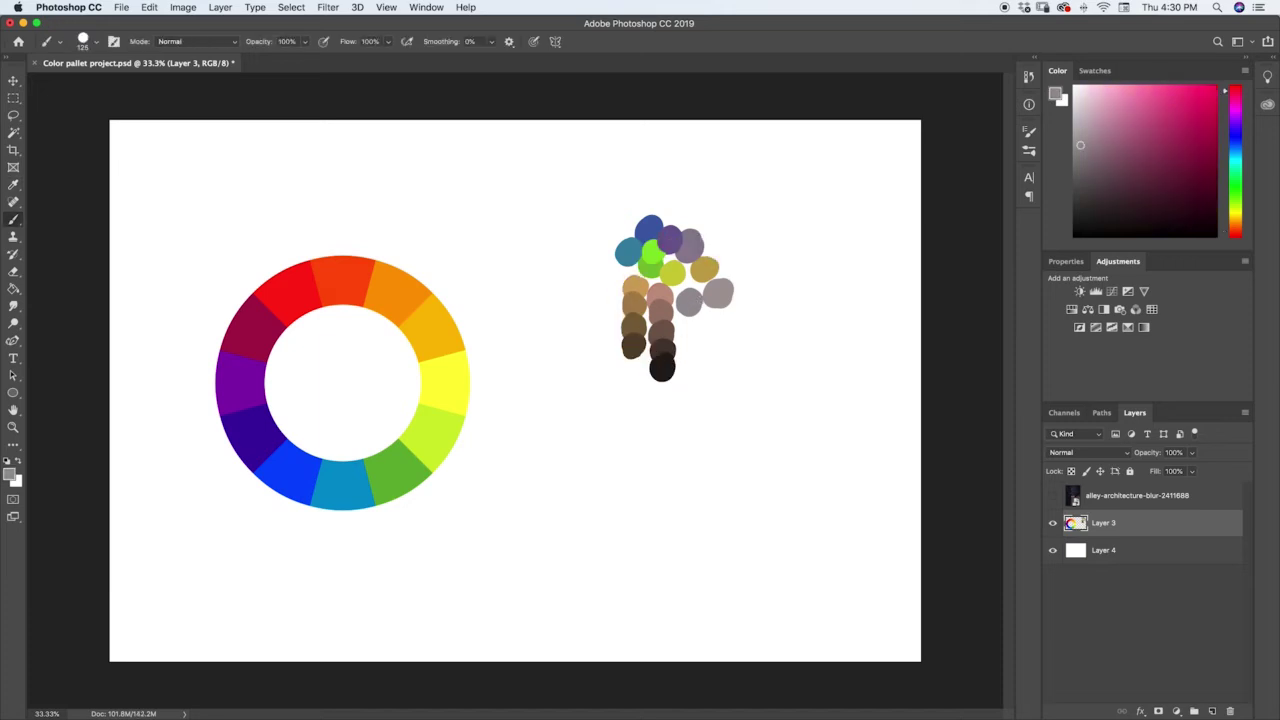
{"action": "left_click", "coordinate": [1080, 165]}
{"action": "left_click_drag", "start_coordinate": [690, 314], "coordinate": [693, 330]}
{"action": "left_click", "coordinate": [1080, 193]}
{"action": "left_click", "coordinate": [1080, 198]}
{"action": "left_click_drag", "start_coordinate": [1080, 198], "coordinate": [1080, 213]}
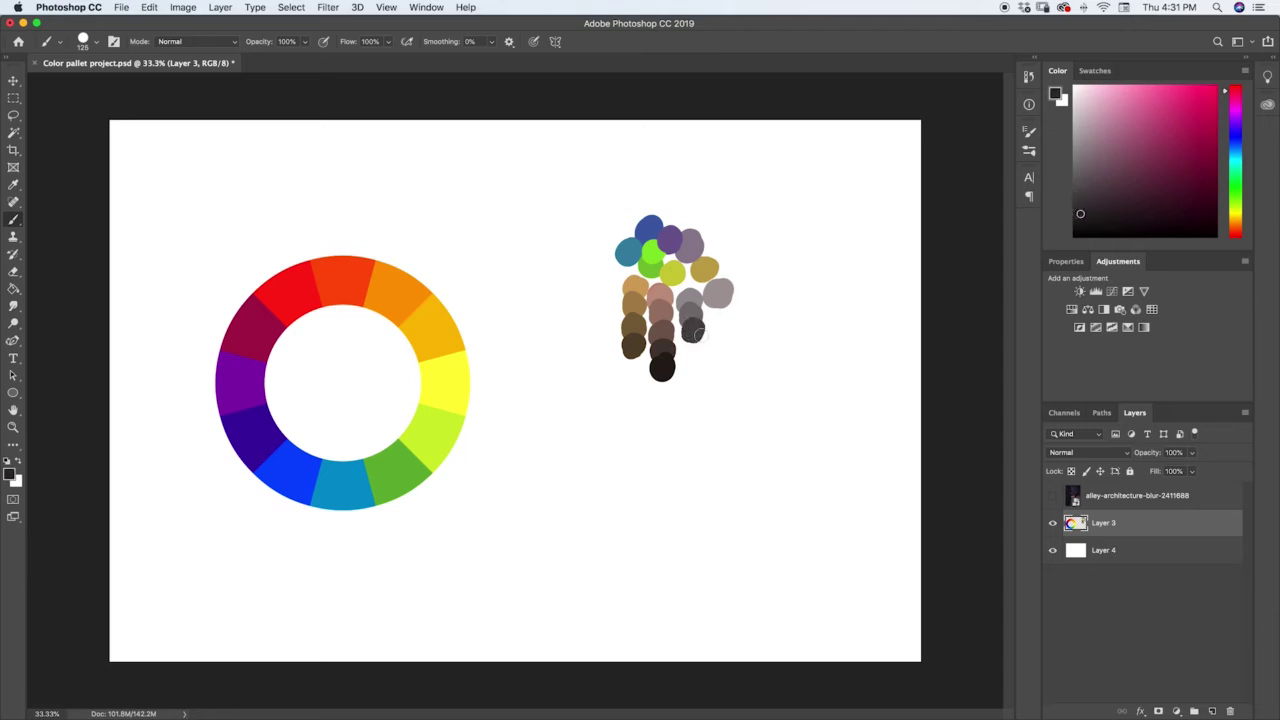
{"action": "mouse_move", "coordinate": [696, 340]}
{"action": "left_mouse_down"}
{"action": "mouse_move", "coordinate": [694, 363]}
{"action": "mouse_move", "coordinate": [705, 362]}
{"action": "left_mouse_up"}
{"action": "left_click", "coordinate": [1080, 230]}
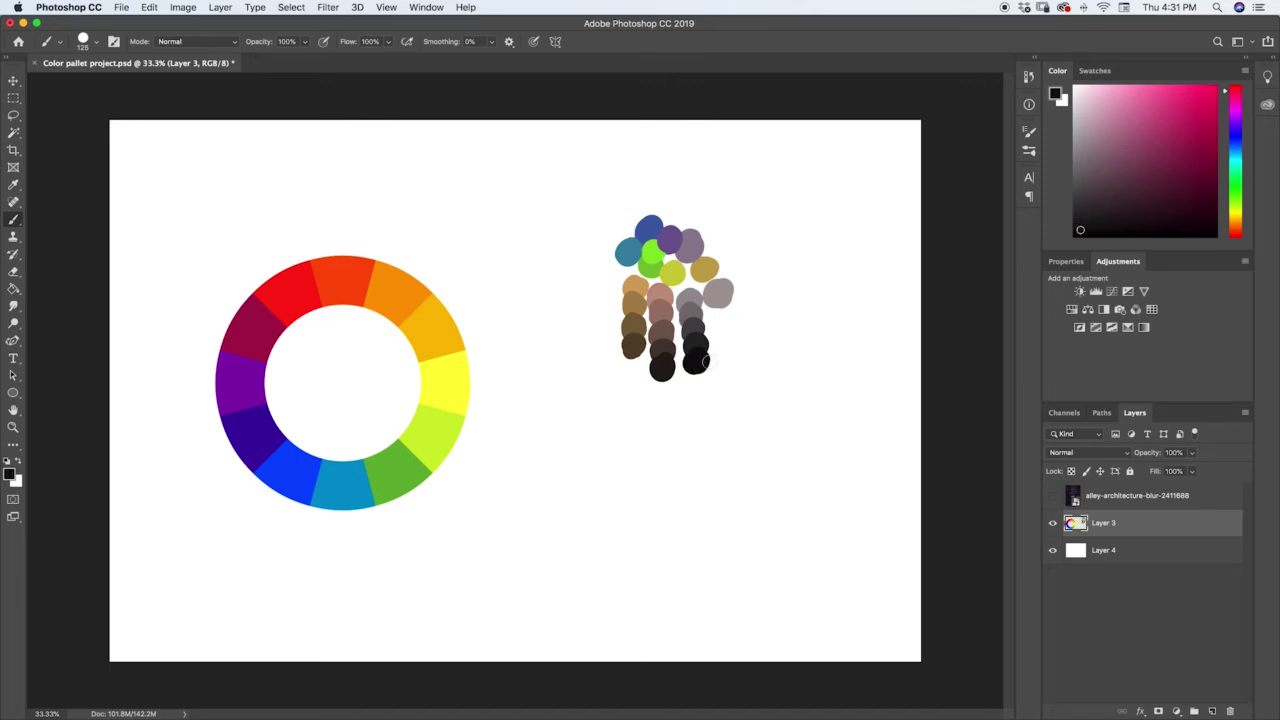
{"action": "left_click", "coordinate": [1093, 166]}
{"action": "left_click", "coordinate": [1184, 150]}
Sample the teal blue dab and paint a column outside the brown one, starting with that teal and adding three progressively darker shades
{"action": "key", "text": "i"}
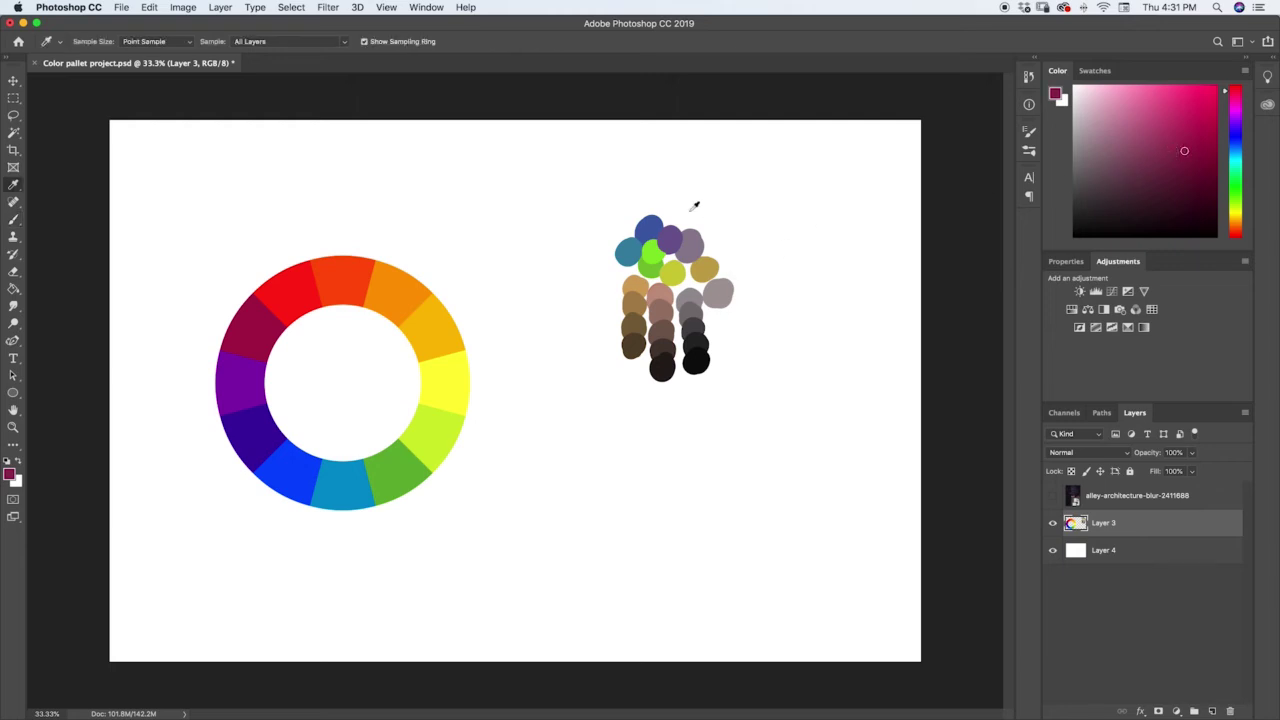
{"action": "left_click", "coordinate": [629, 250]}
{"action": "key", "text": "b"}
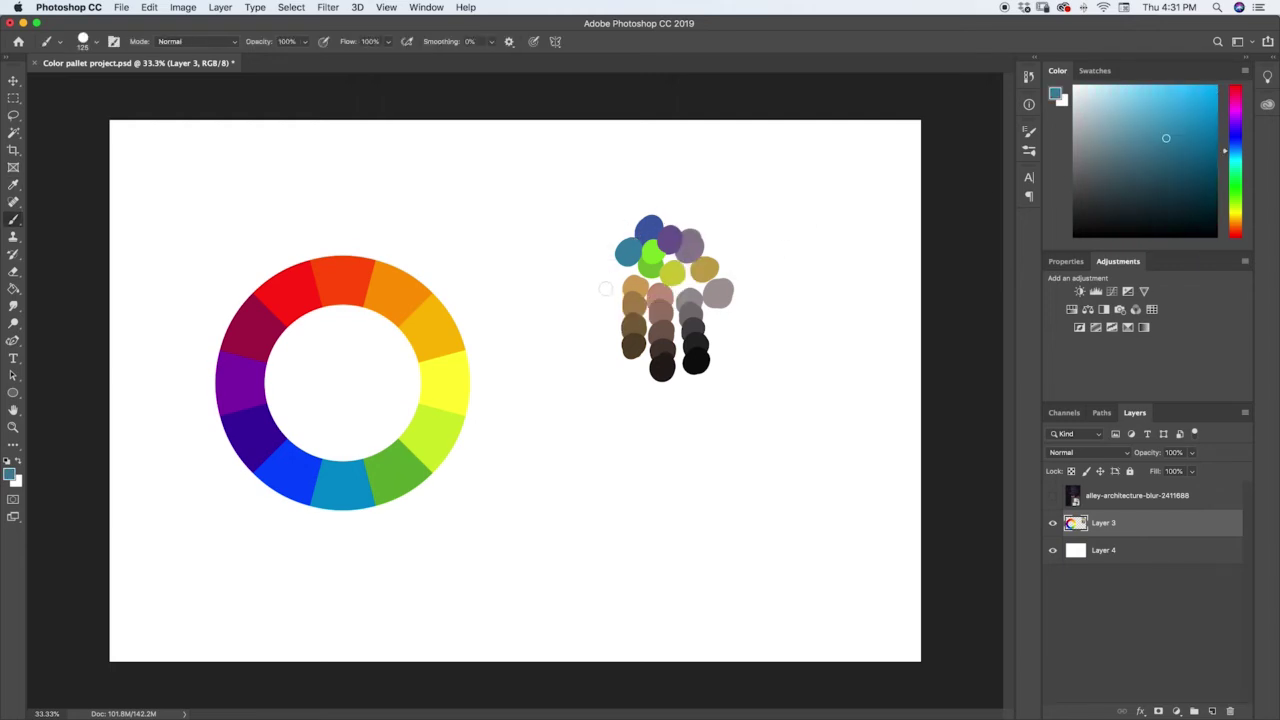
{"action": "left_click_drag", "start_coordinate": [603, 287], "coordinate": [599, 284]}
{"action": "key", "text": "i"}
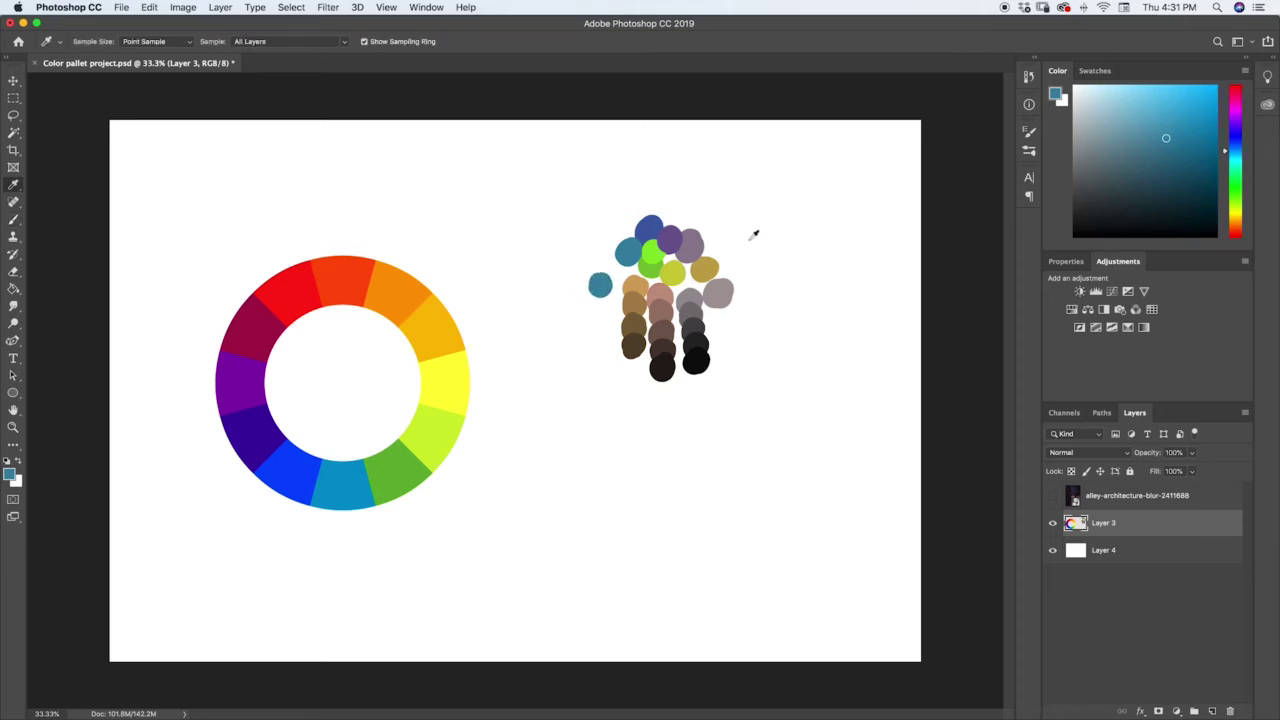
{"action": "left_click_drag", "start_coordinate": [596, 286], "coordinate": [603, 285]}
{"action": "key", "text": "b"}
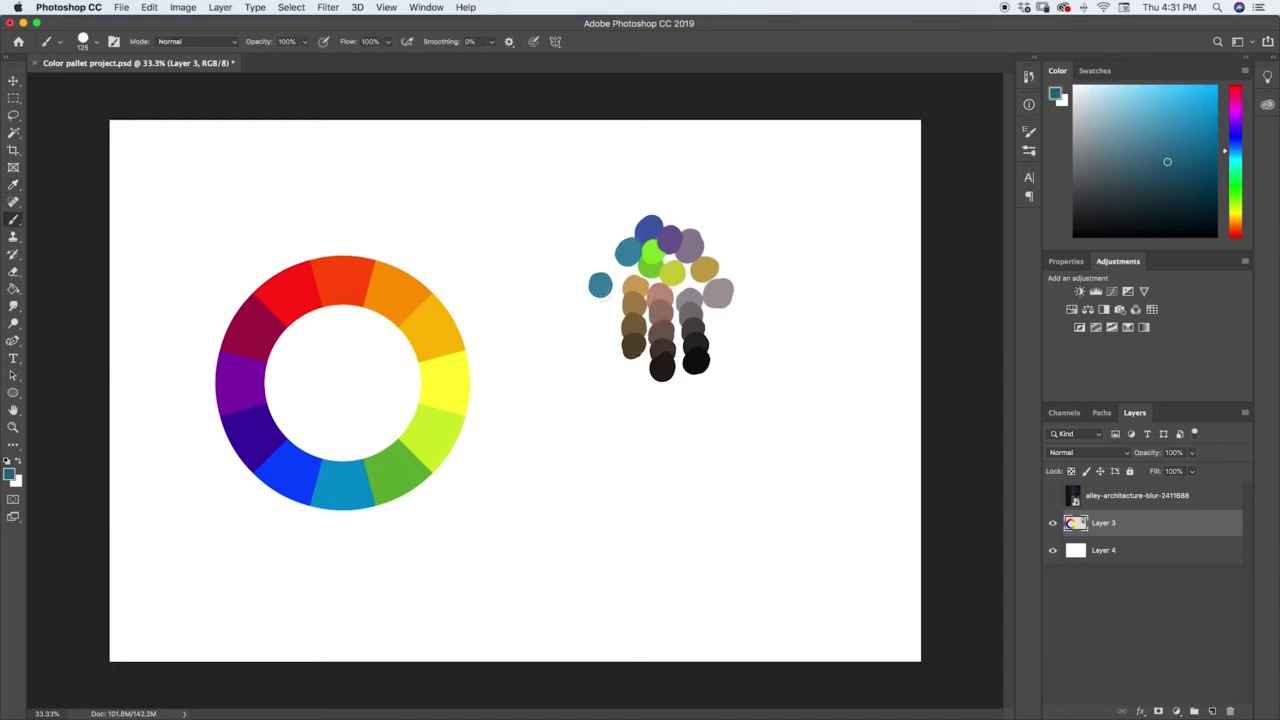
{"action": "left_click_drag", "start_coordinate": [602, 290], "coordinate": [599, 297]}
{"action": "left_click_drag", "start_coordinate": [1175, 161], "coordinate": [1165, 181]}
{"action": "left_click_drag", "start_coordinate": [599, 313], "coordinate": [598, 336]}
{"action": "left_click", "coordinate": [1164, 209]}
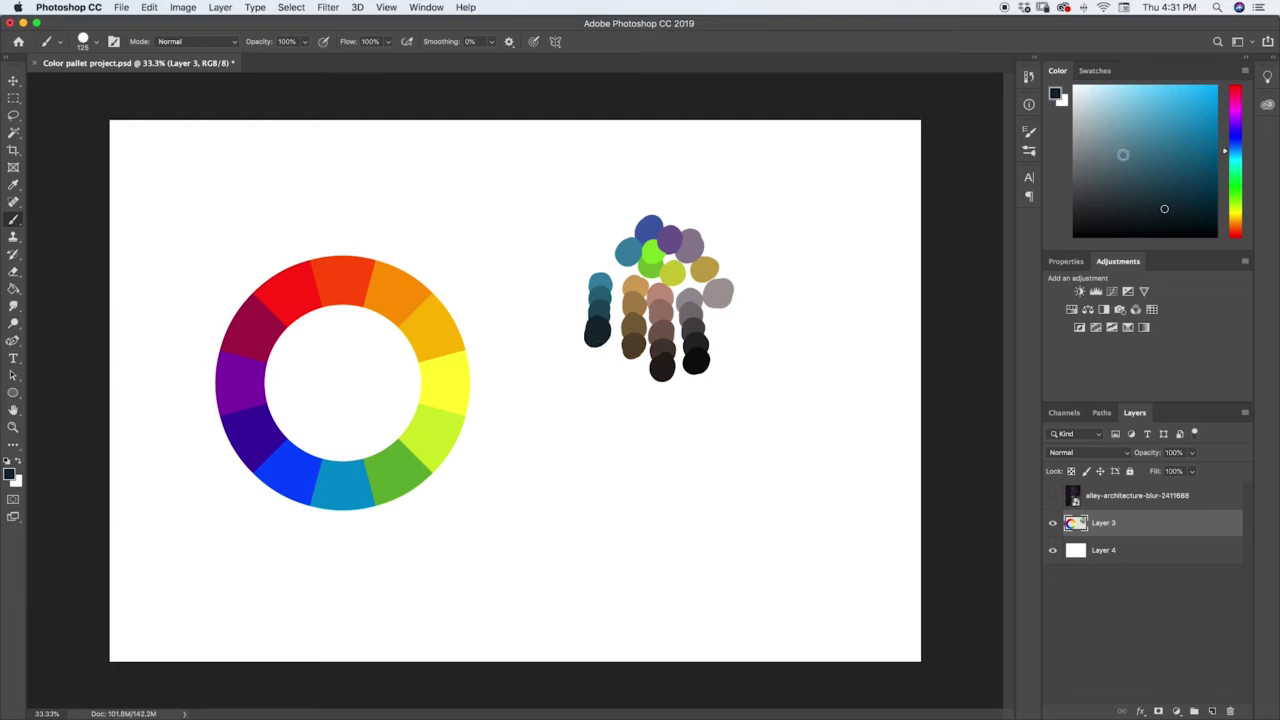
Sample the ochre dab and paint a column outside the grey dabs, starting with that ochre and darkening in three steps to near-black
{"action": "left_click", "coordinate": [707, 265], "text": "alt"}
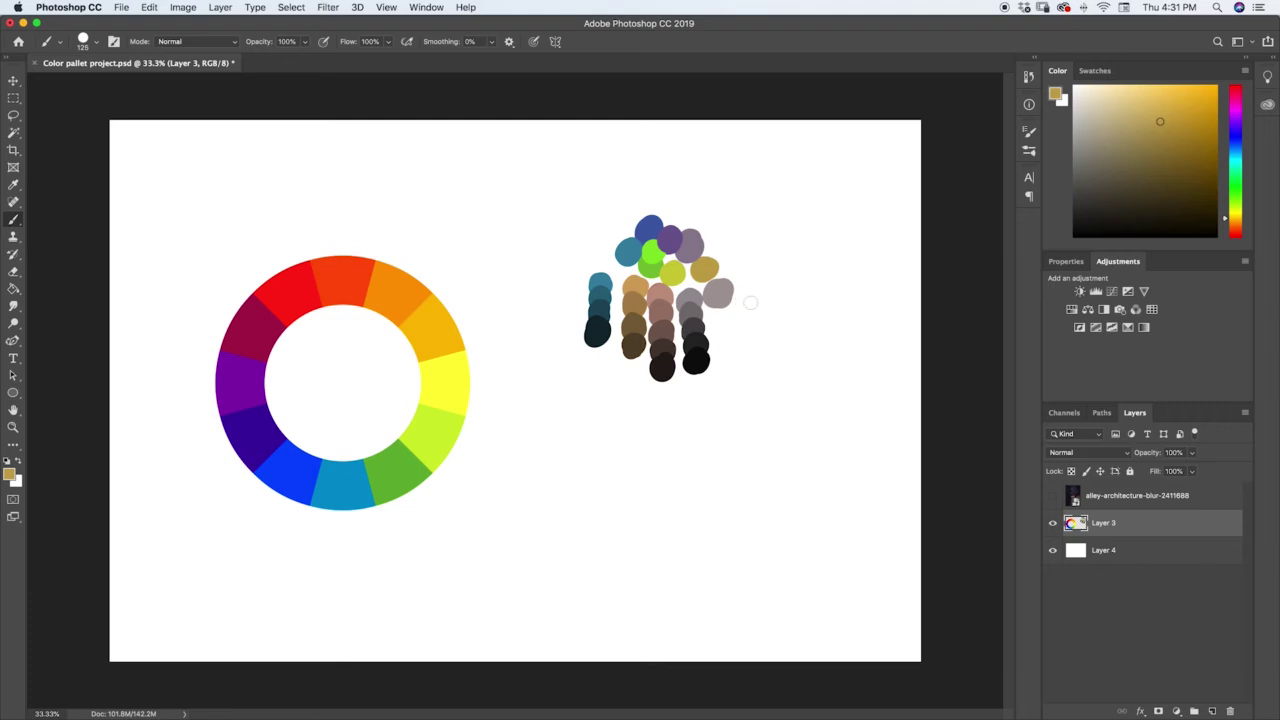
{"action": "left_click_drag", "start_coordinate": [750, 302], "coordinate": [754, 294]}
{"action": "left_click", "coordinate": [1157, 158]}
{"action": "left_click", "coordinate": [753, 311]}
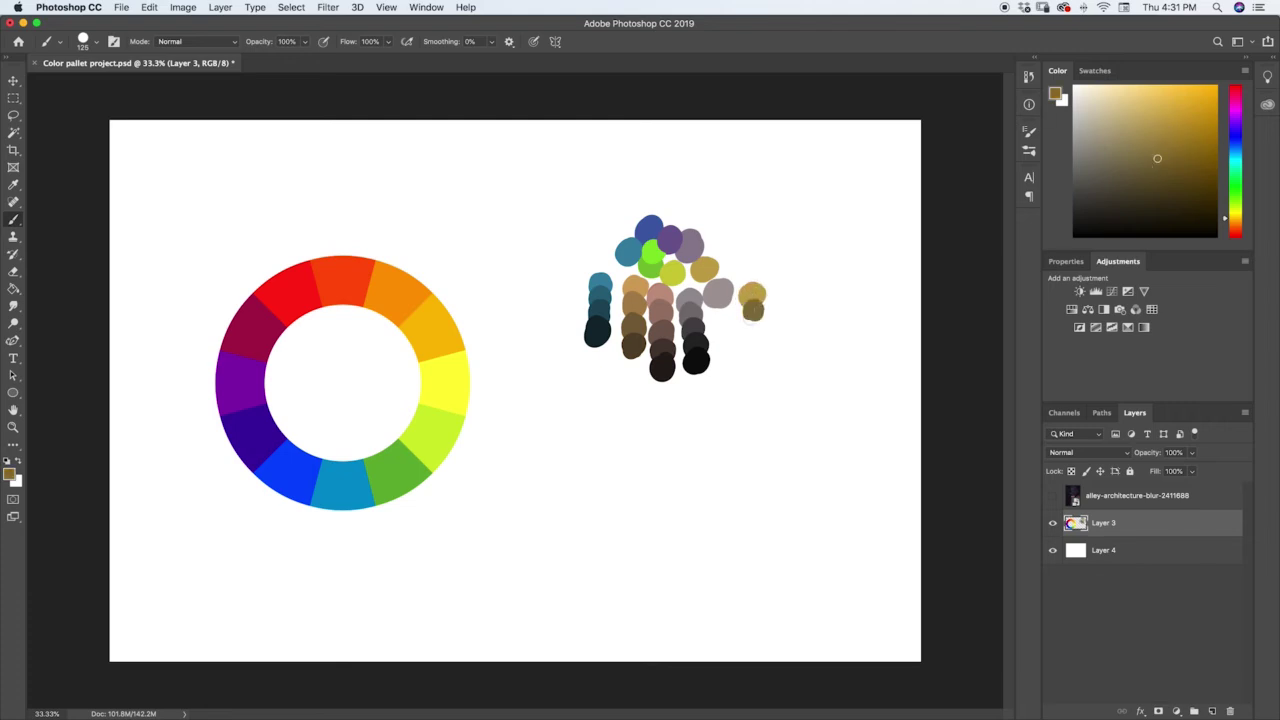
{"action": "left_click_drag", "start_coordinate": [1157, 158], "coordinate": [1149, 225]}
{"action": "left_click", "coordinate": [751, 328]}
{"action": "left_click", "coordinate": [753, 346]}
Sample the lime green dab and paint a column outside the teal one, starting with that lime and adding three progressively darker greens
{"action": "key", "text": "i"}
{"action": "left_click", "coordinate": [657, 245]}
{"action": "key", "text": "b"}
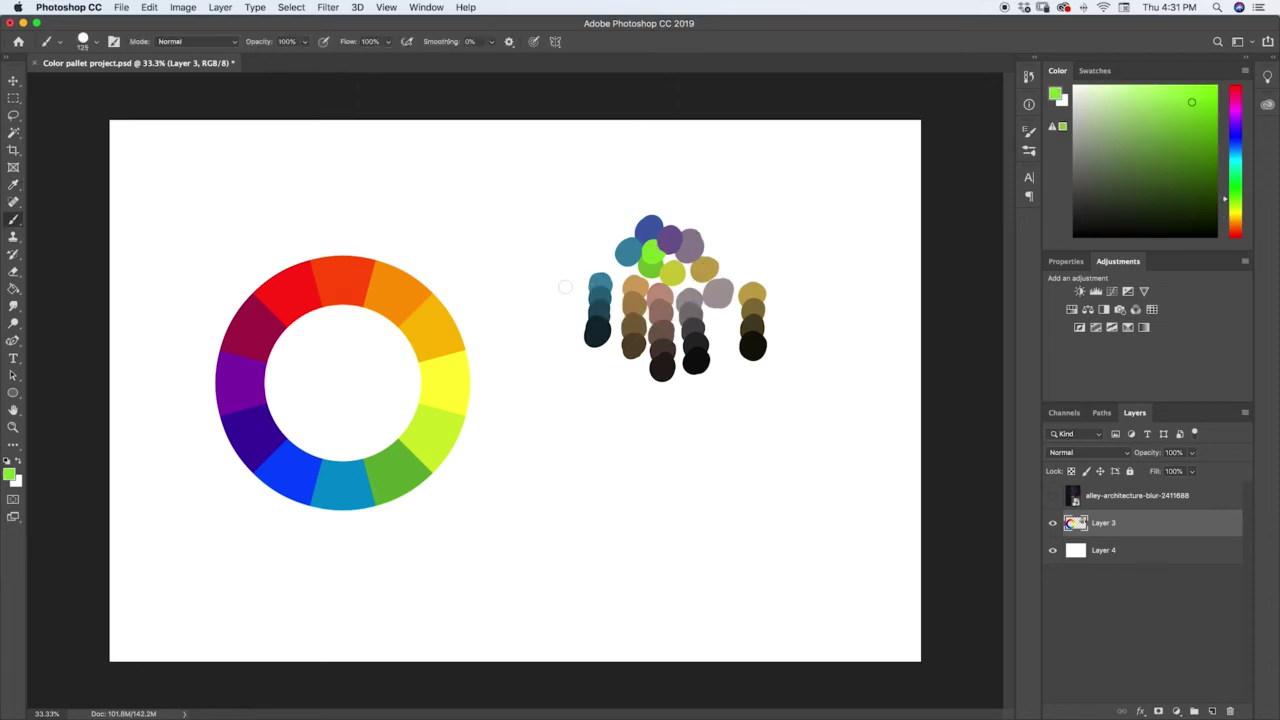
{"action": "left_click", "coordinate": [566, 285]}
{"action": "left_click", "coordinate": [1189, 131]}
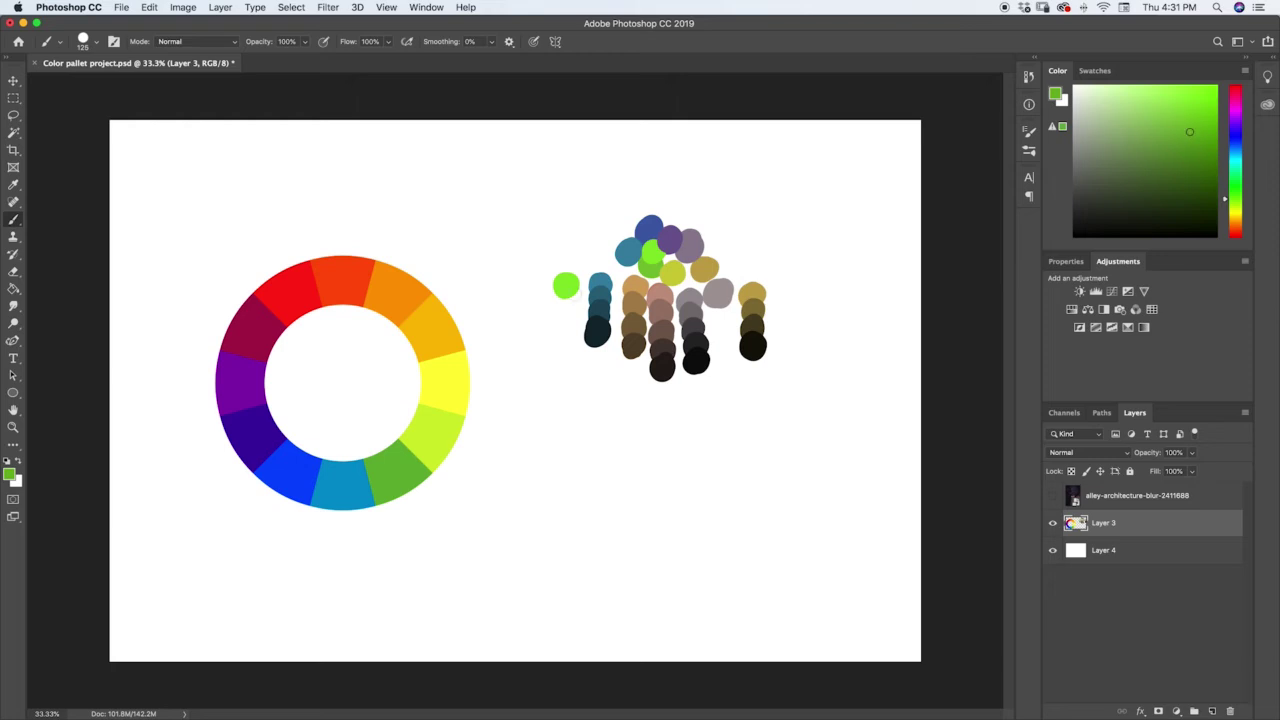
{"action": "left_click", "coordinate": [565, 300]}
{"action": "left_click", "coordinate": [1188, 156]}
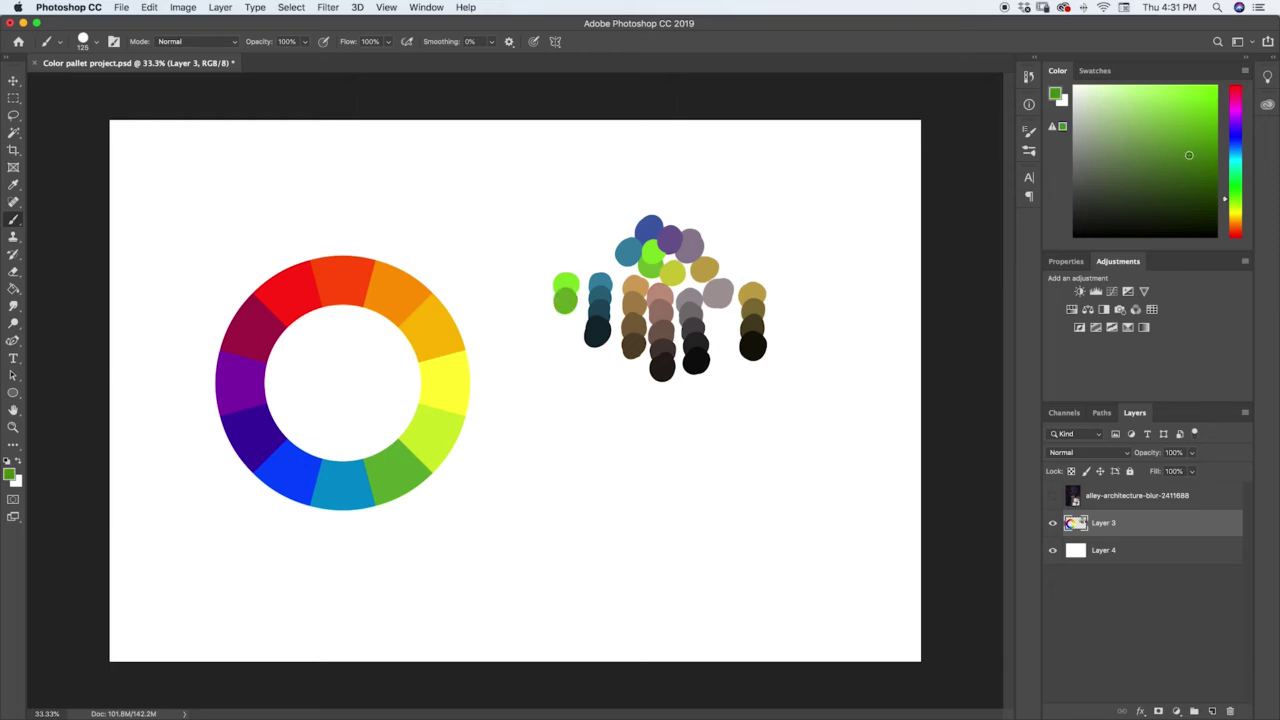
{"action": "left_click", "coordinate": [561, 314]}
{"action": "left_click", "coordinate": [564, 314]}
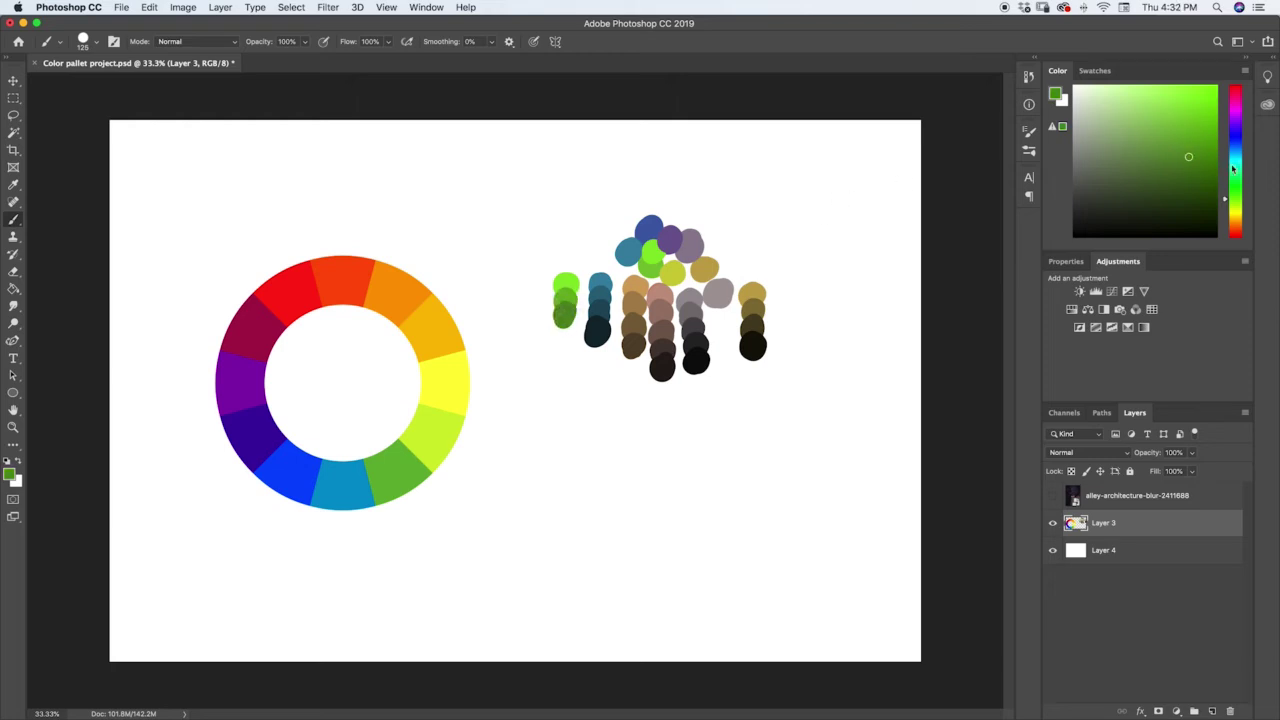
{"action": "left_click", "coordinate": [1185, 183]}
{"action": "left_click", "coordinate": [563, 332]}
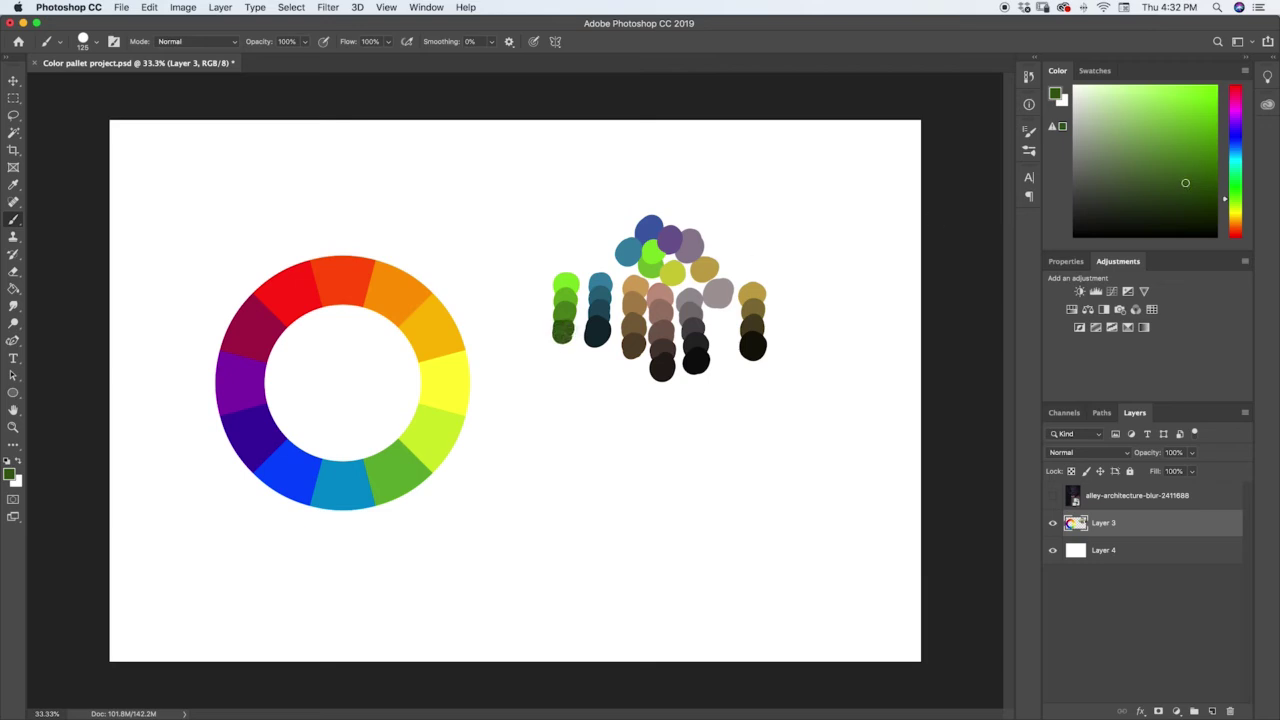
Finish the lime green column by filling in its lowest dab and adding two darker greens beneath it, ending in near-black
{"action": "left_click", "coordinate": [562, 332]}
{"action": "left_click", "coordinate": [1185, 206]}
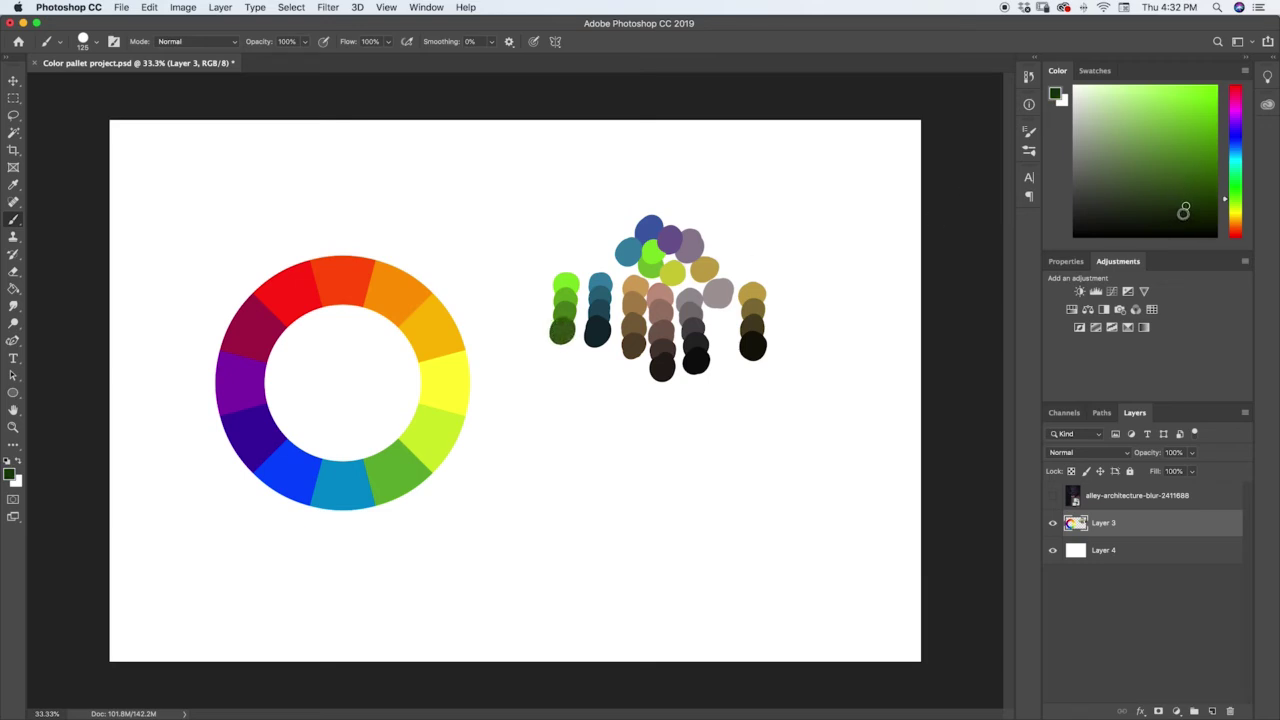
{"action": "left_click", "coordinate": [558, 348]}
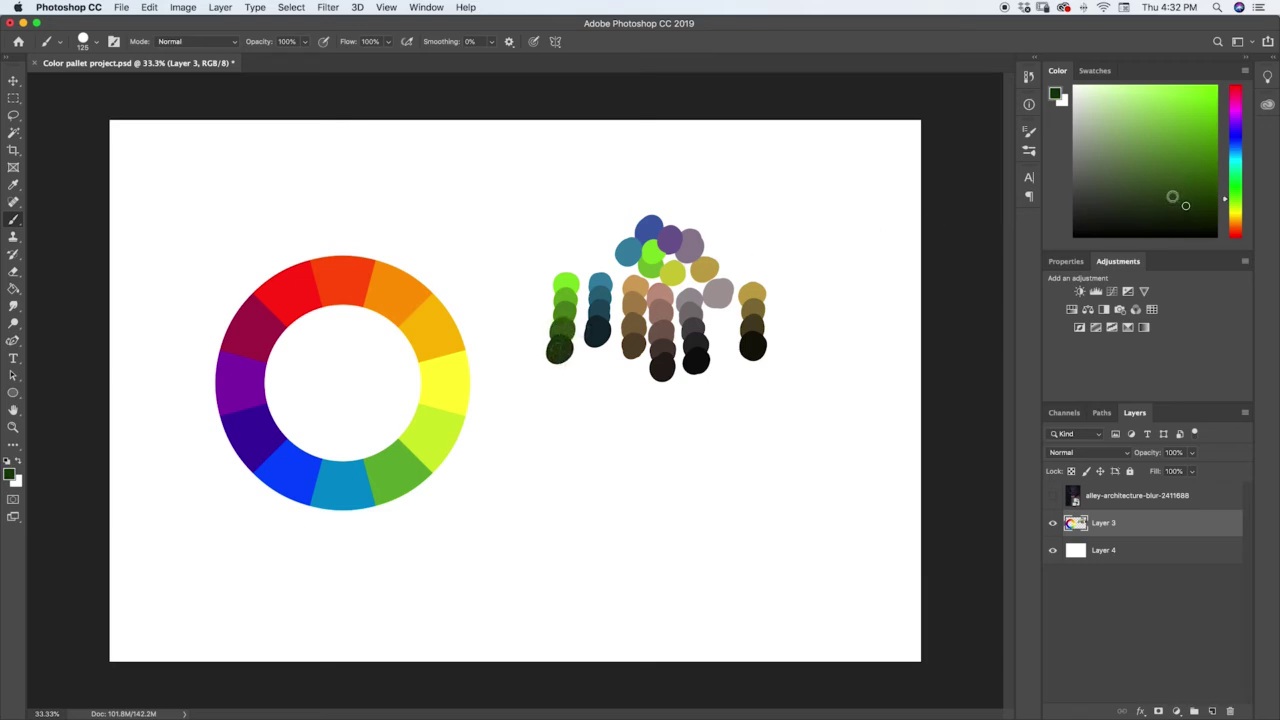
{"action": "left_click", "coordinate": [1184, 224]}
{"action": "left_click", "coordinate": [560, 366]}
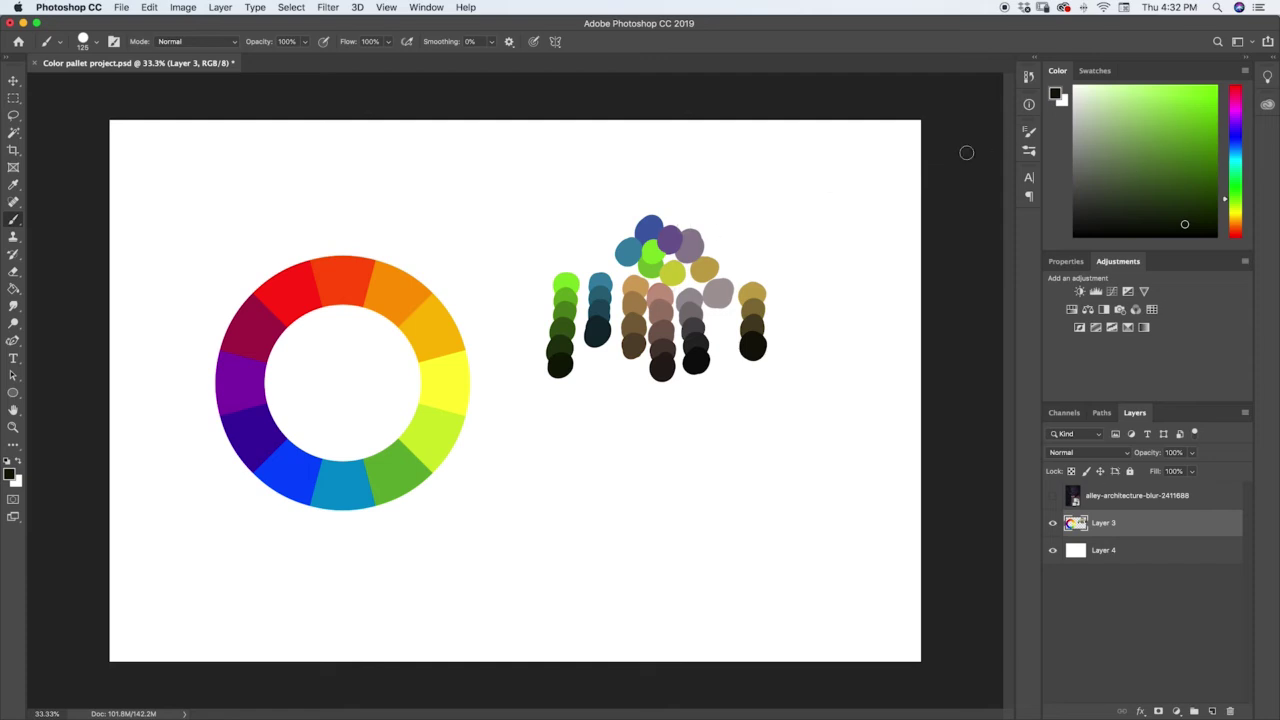
Sample the lime dab, soften it to a lighter green and paint a column outside it, darkening in four steps to near-black
{"action": "left_click", "coordinate": [568, 280], "text": "alt"}
{"action": "left_click", "coordinate": [535, 283]}
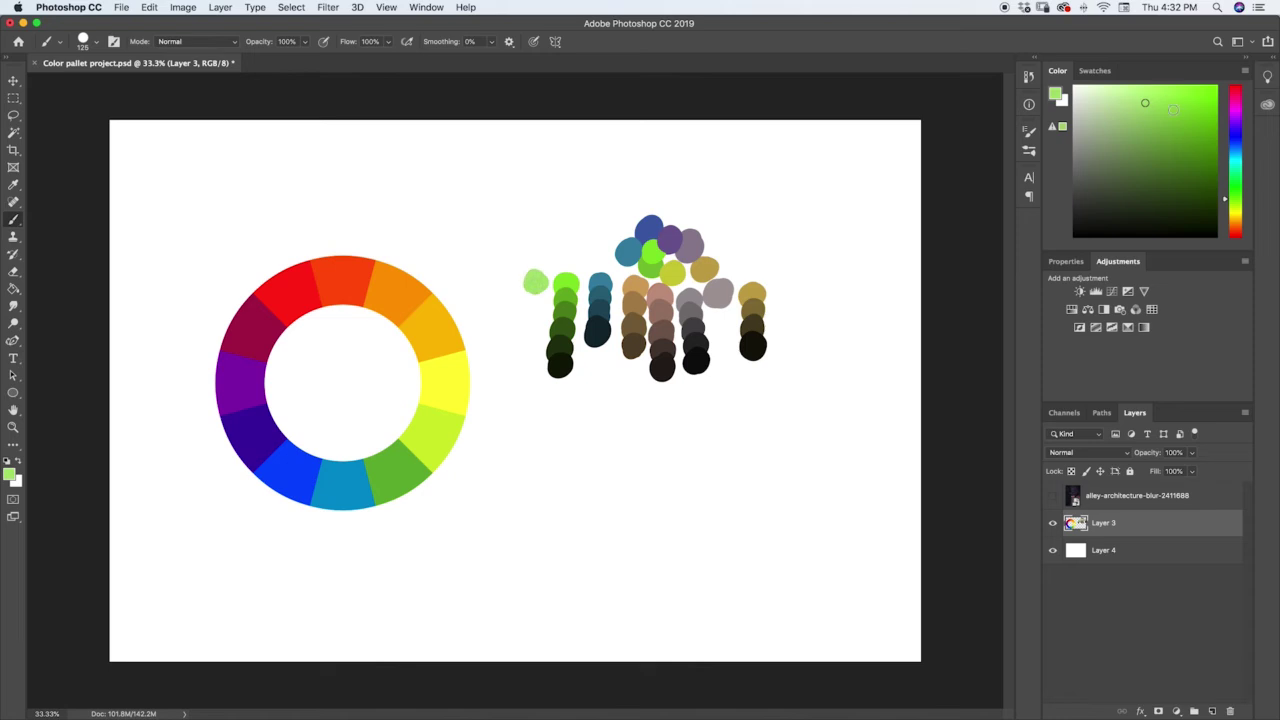
{"action": "left_click_drag", "start_coordinate": [1146, 106], "coordinate": [1147, 136]}
{"action": "left_click", "coordinate": [535, 296]}
{"action": "left_click", "coordinate": [1148, 152]}
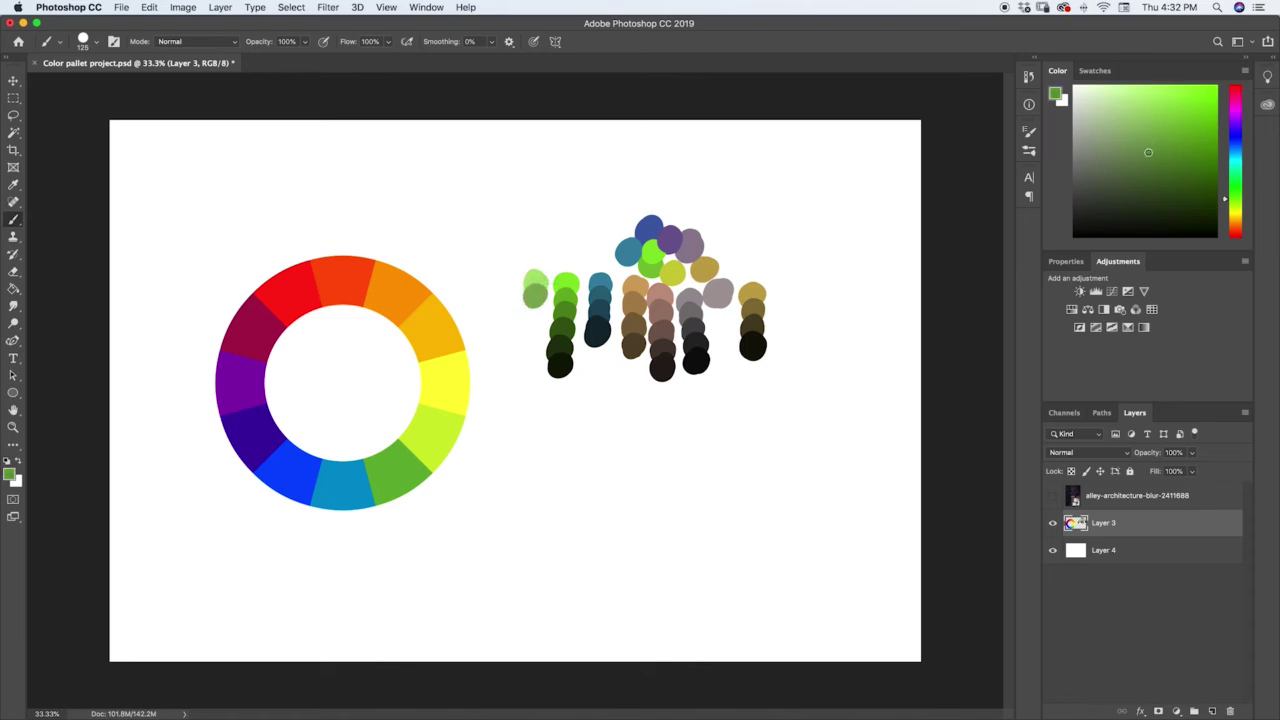
{"action": "left_click", "coordinate": [1147, 156]}
{"action": "left_click", "coordinate": [533, 310]}
{"action": "left_click", "coordinate": [1146, 172]}
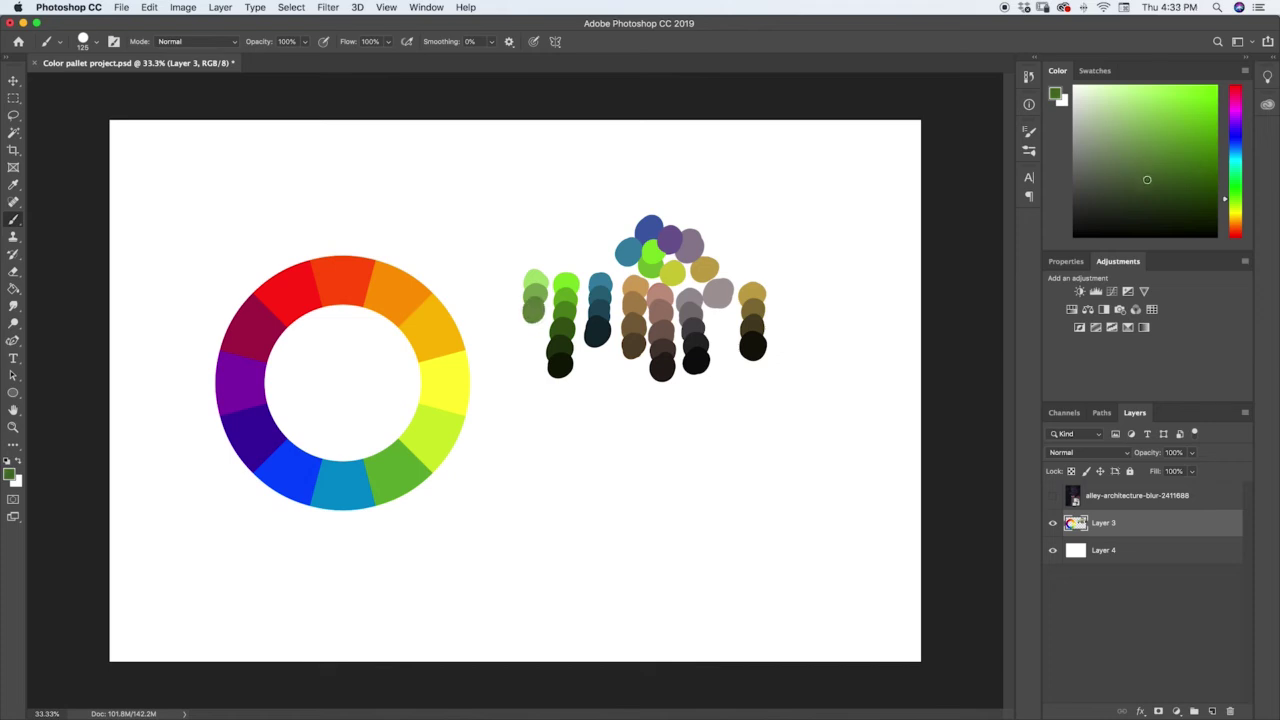
{"action": "left_click", "coordinate": [532, 322]}
{"action": "left_click", "coordinate": [1144, 216]}
{"action": "left_click", "coordinate": [531, 335]}
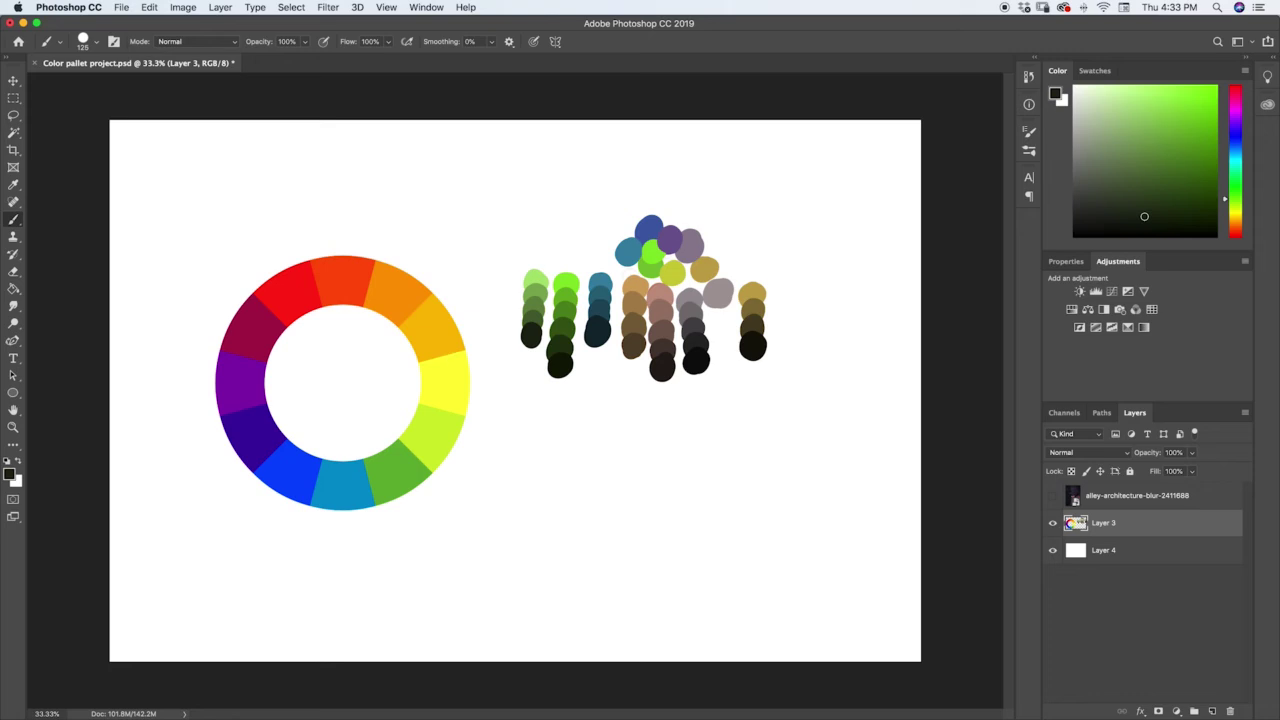
Sample the light green dab, desaturate it to a pale green and paint an outer column from it, darkening through grey-greens to near-black
{"action": "key", "text": "i"}
{"action": "left_click_drag", "start_coordinate": [541, 271], "coordinate": [541, 270]}
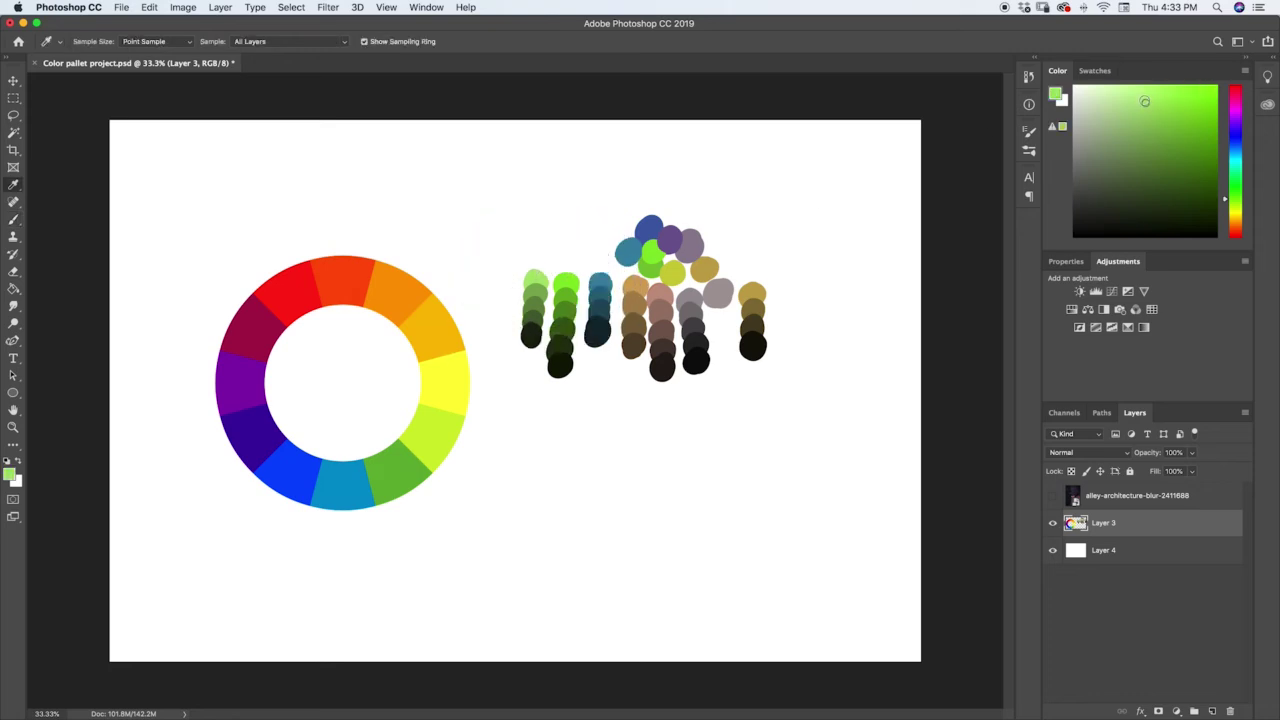
{"action": "left_click", "coordinate": [1103, 101]}
{"action": "key", "text": "b"}
{"action": "left_click_drag", "start_coordinate": [506, 272], "coordinate": [505, 280]}
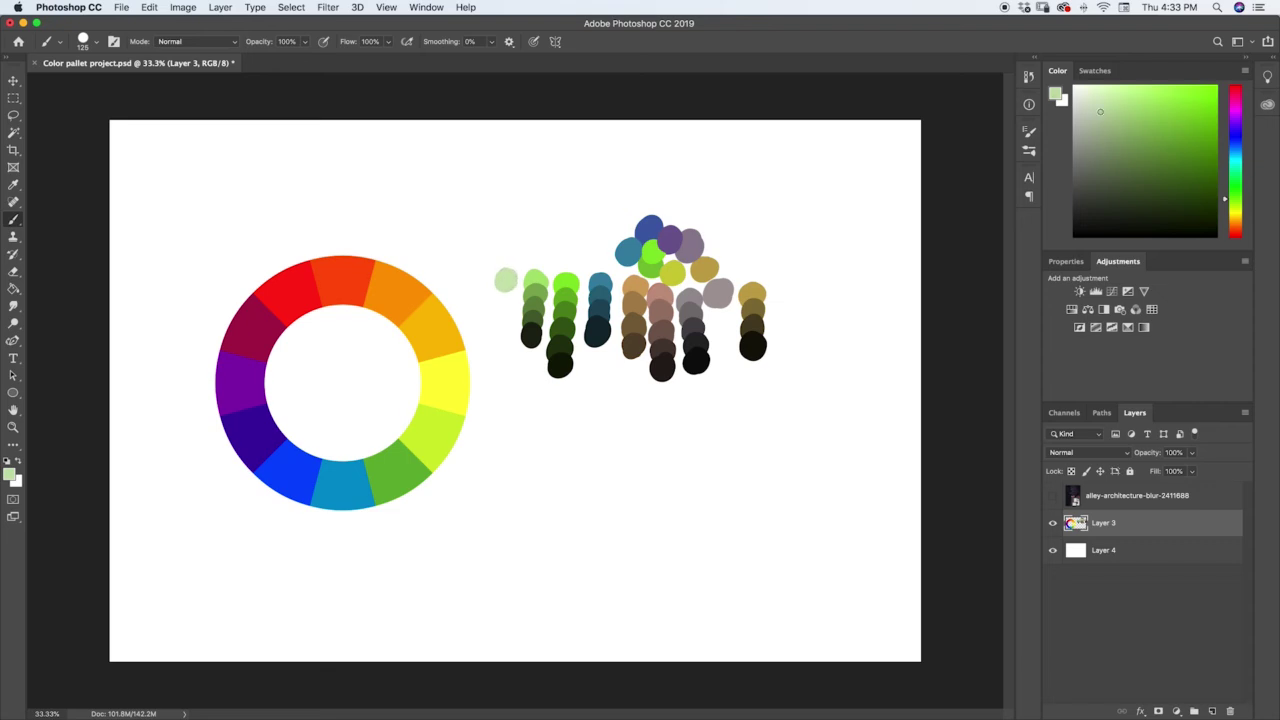
{"action": "left_click", "coordinate": [1099, 127]}
{"action": "left_click_drag", "start_coordinate": [505, 288], "coordinate": [504, 320]}
{"action": "left_click", "coordinate": [1097, 155]}
{"action": "left_click", "coordinate": [1094, 190]}
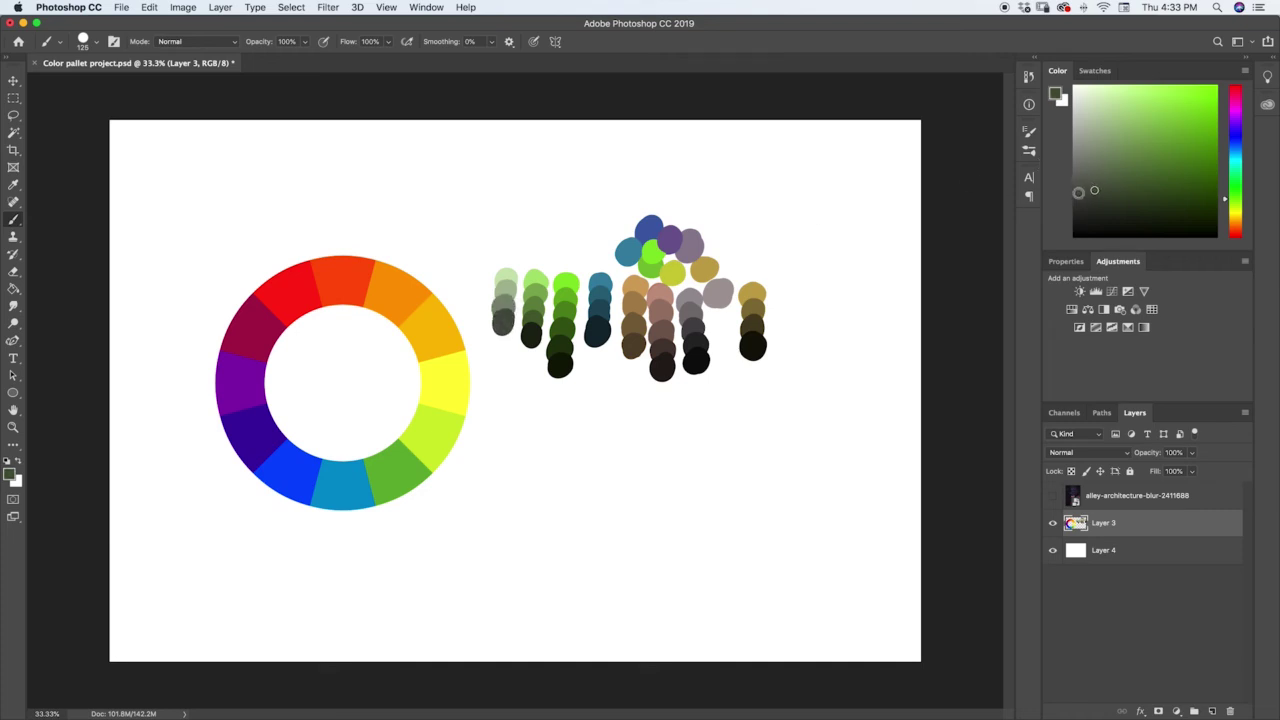
{"action": "left_click_drag", "start_coordinate": [1095, 189], "coordinate": [1090, 218]}
{"action": "left_click_drag", "start_coordinate": [500, 332], "coordinate": [505, 334]}
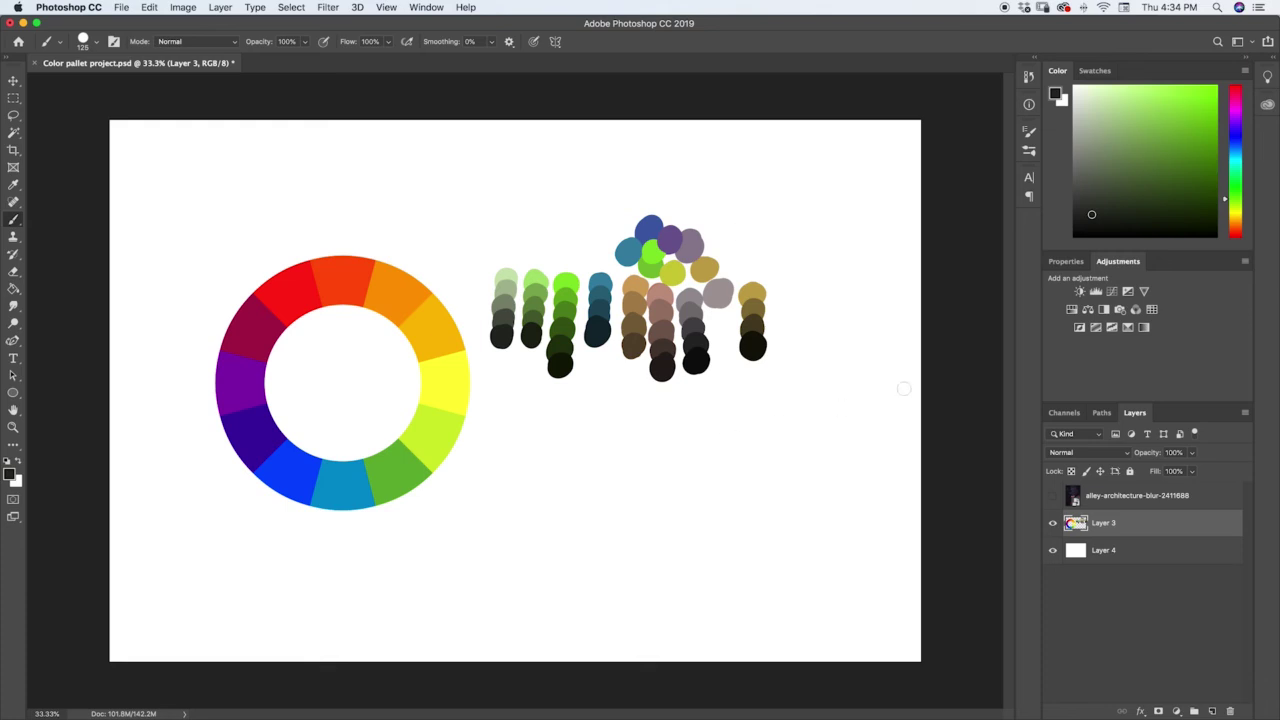
Show the alley photo layer, hide Layer 3 and move the photo to the left edge of the canvas
{"action": "left_click", "coordinate": [1097, 498]}
{"action": "left_click", "coordinate": [1053, 496]}
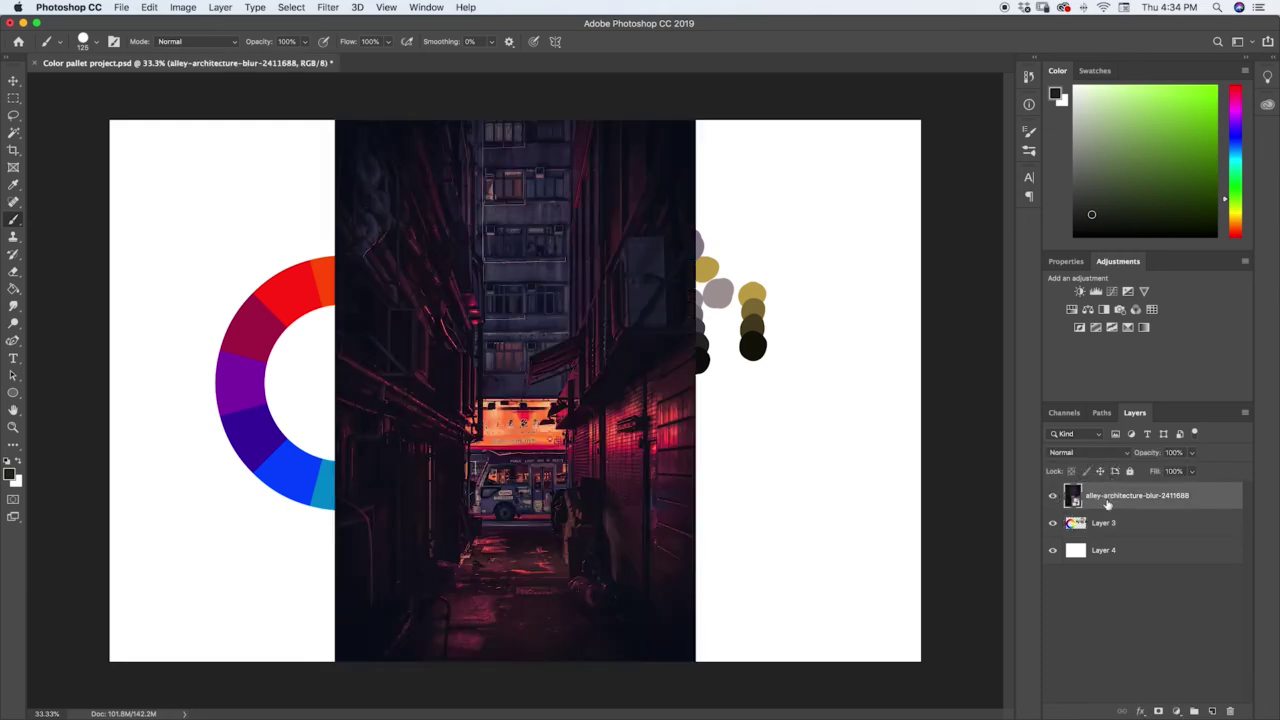
{"action": "left_click", "coordinate": [1053, 523]}
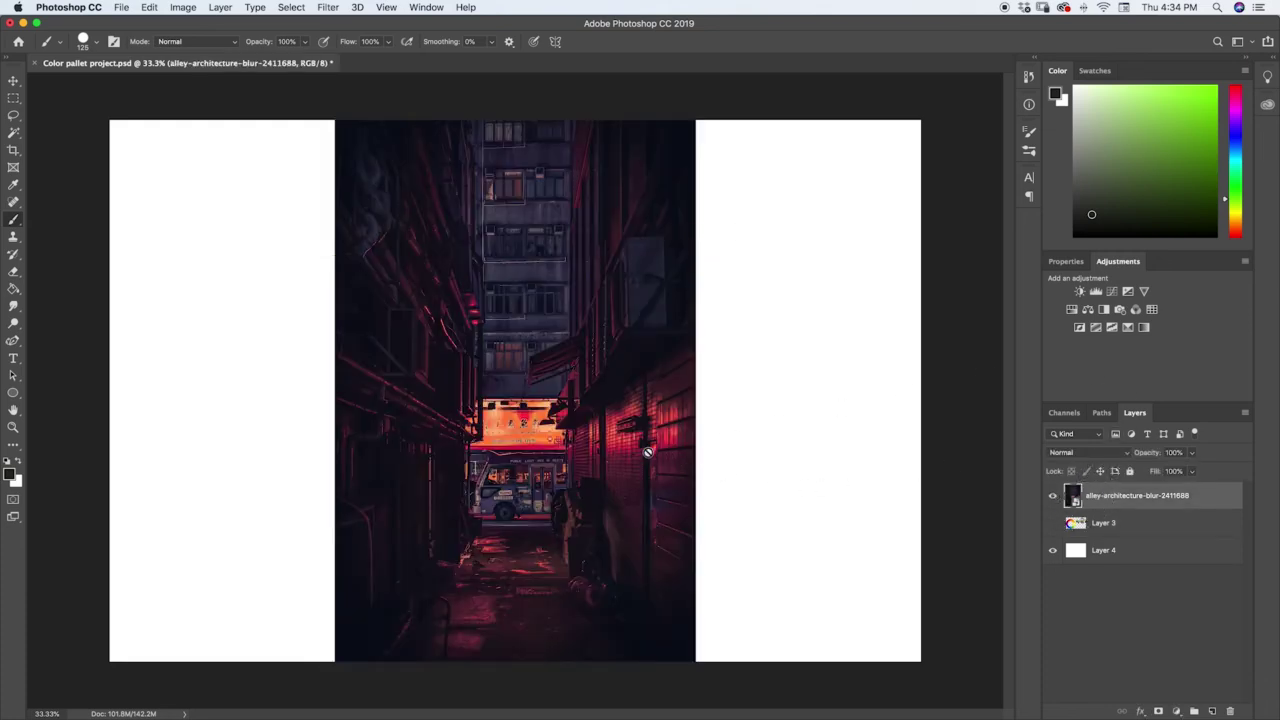
{"action": "key", "text": "v"}
{"action": "left_click_drag", "start_coordinate": [547, 448], "coordinate": [320, 438]}
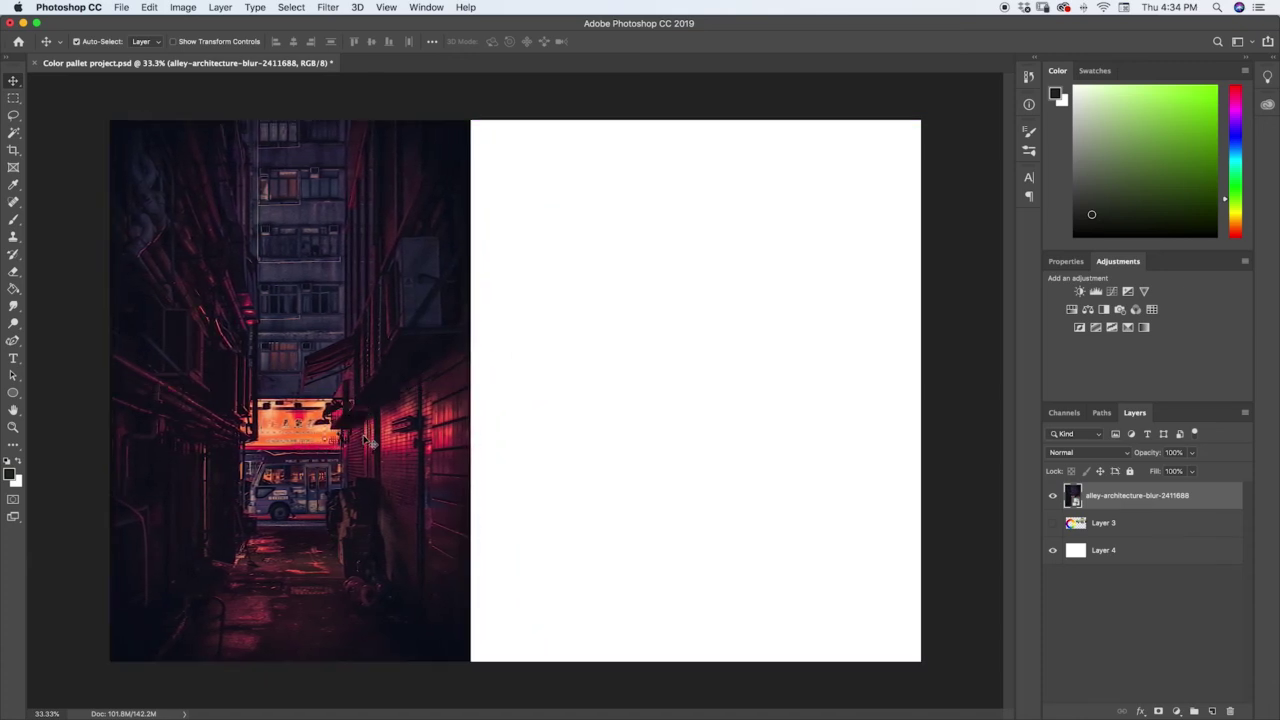
Rasterize the alley photo's smart object layer
{"action": "key", "text": "i"}
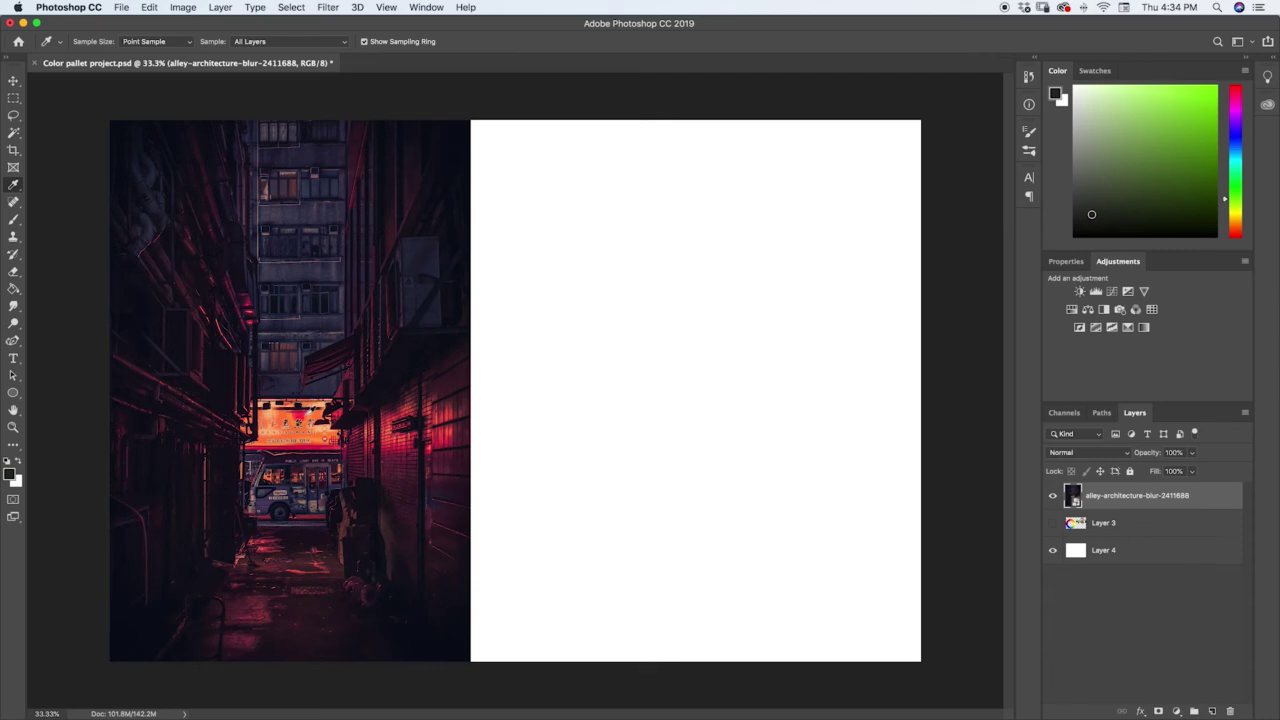
{"action": "key", "text": "b"}
{"action": "left_click", "coordinate": [308, 424]}
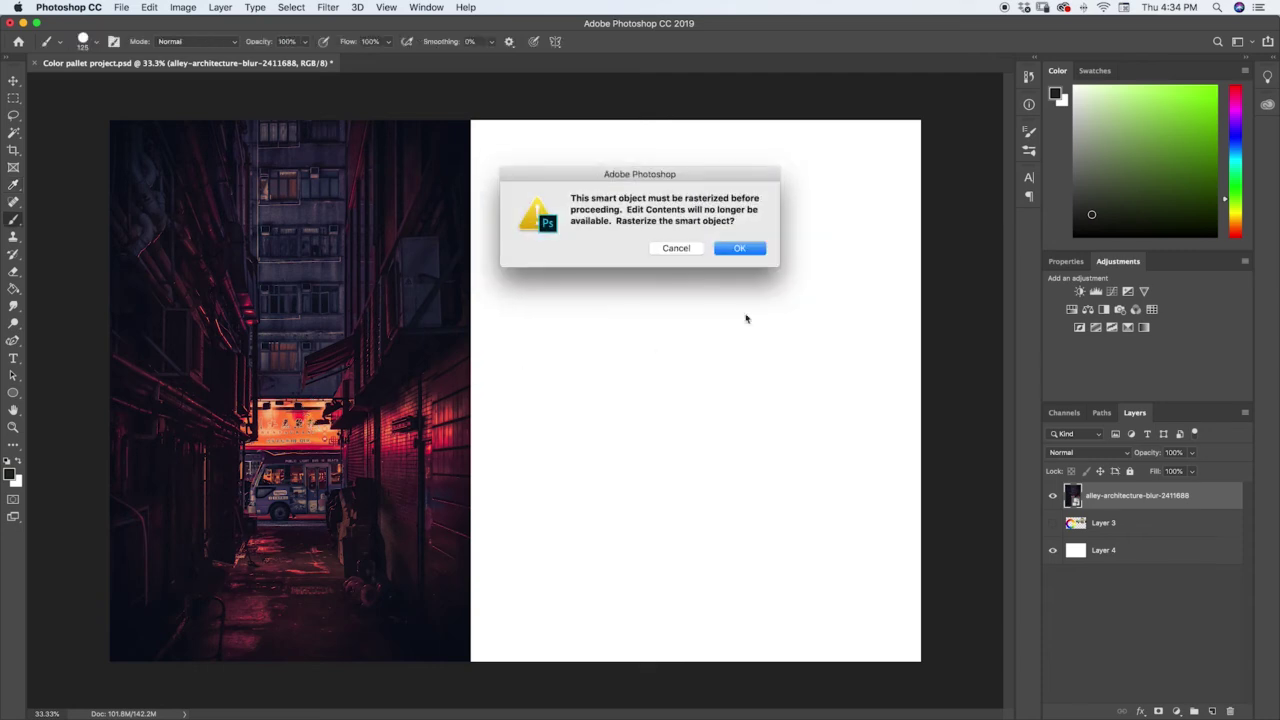
{"action": "left_click", "coordinate": [755, 253]}
Add a new empty layer directly above the hidden Layer 3
{"action": "left_click", "coordinate": [1120, 553]}
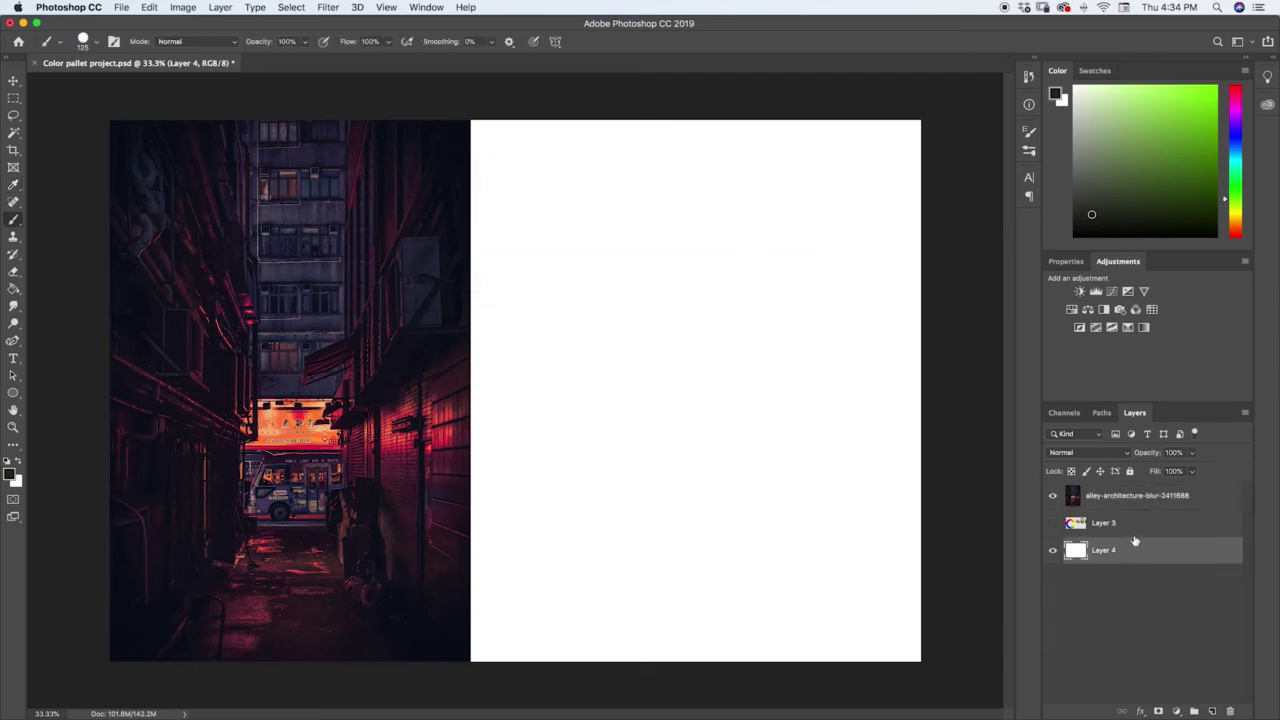
{"action": "left_click", "coordinate": [1196, 526]}
{"action": "left_click", "coordinate": [1212, 711]}
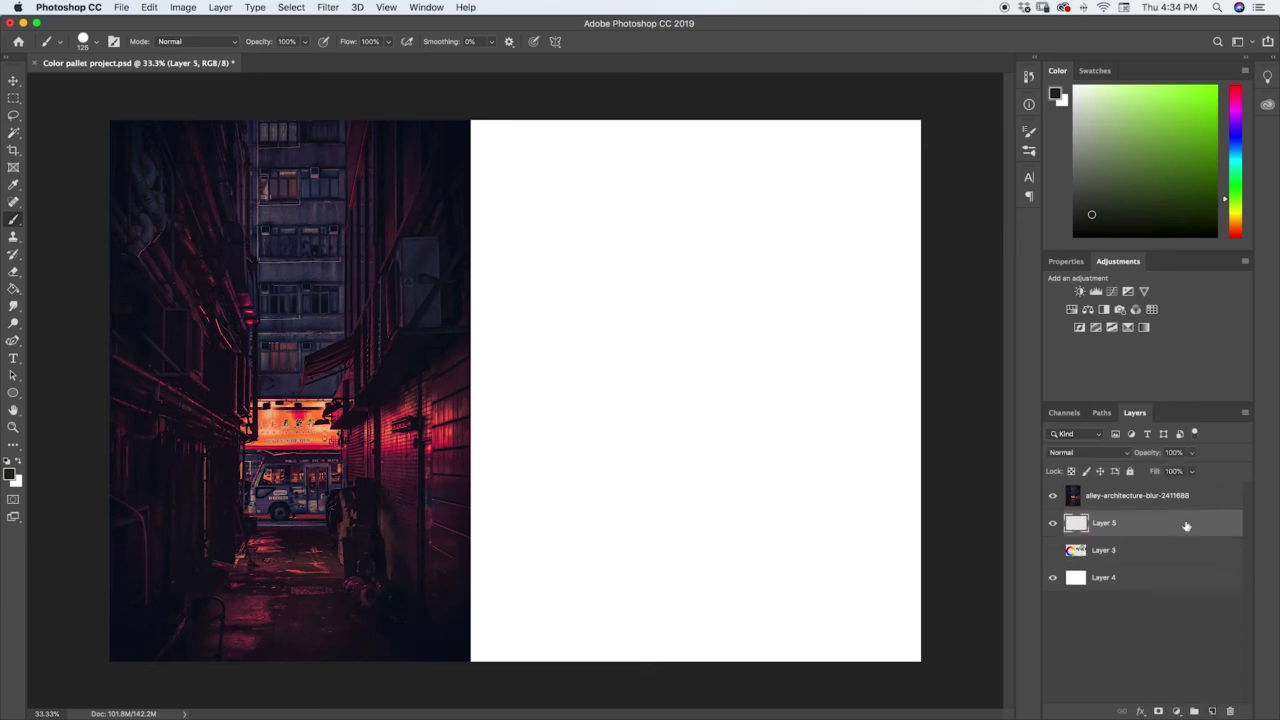
Sample the bright orange of the lit sign and paint a dab of it on the white area beside the photo
{"action": "key", "text": "i"}
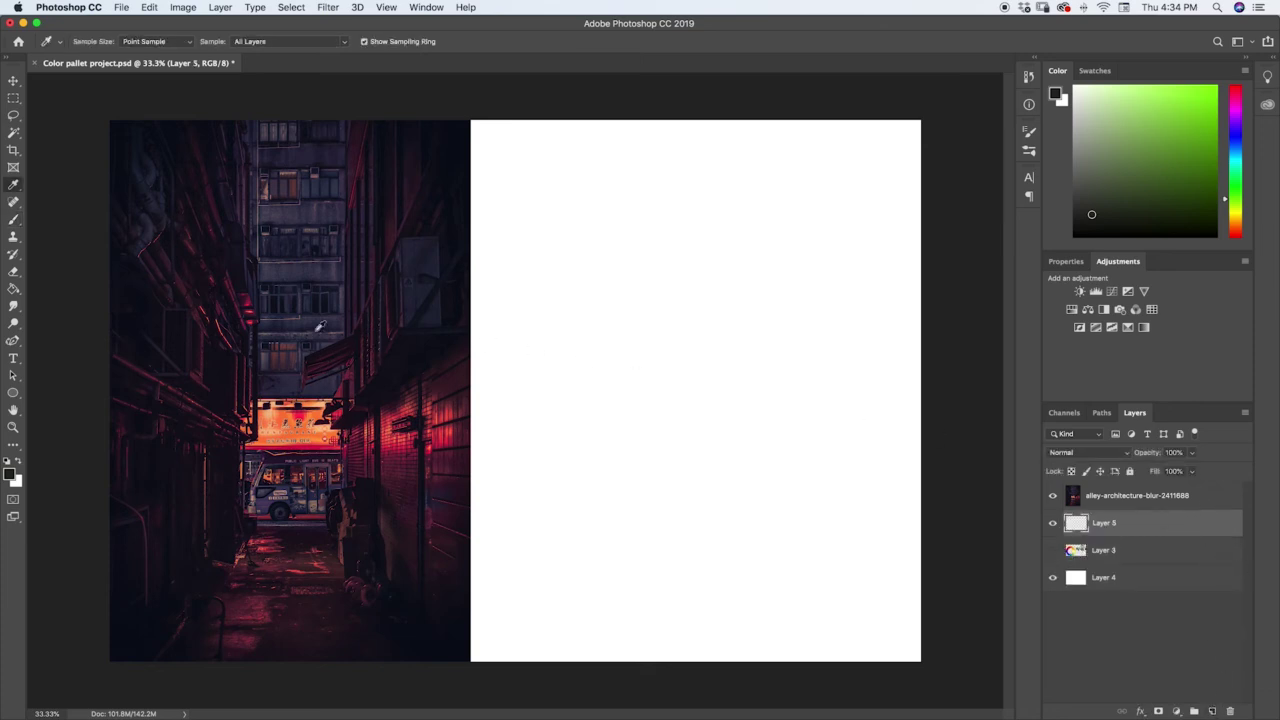
{"action": "left_click", "coordinate": [318, 432]}
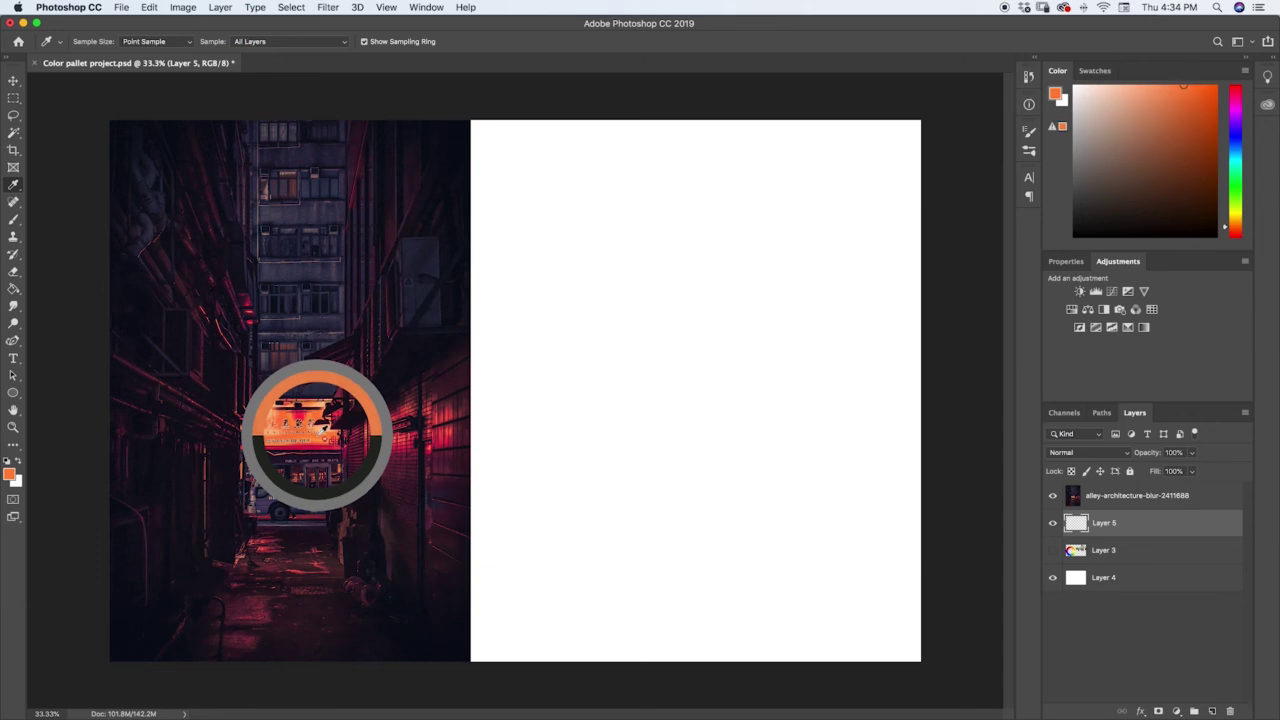
{"action": "key", "text": "b"}
{"action": "left_click", "coordinate": [571, 177]}
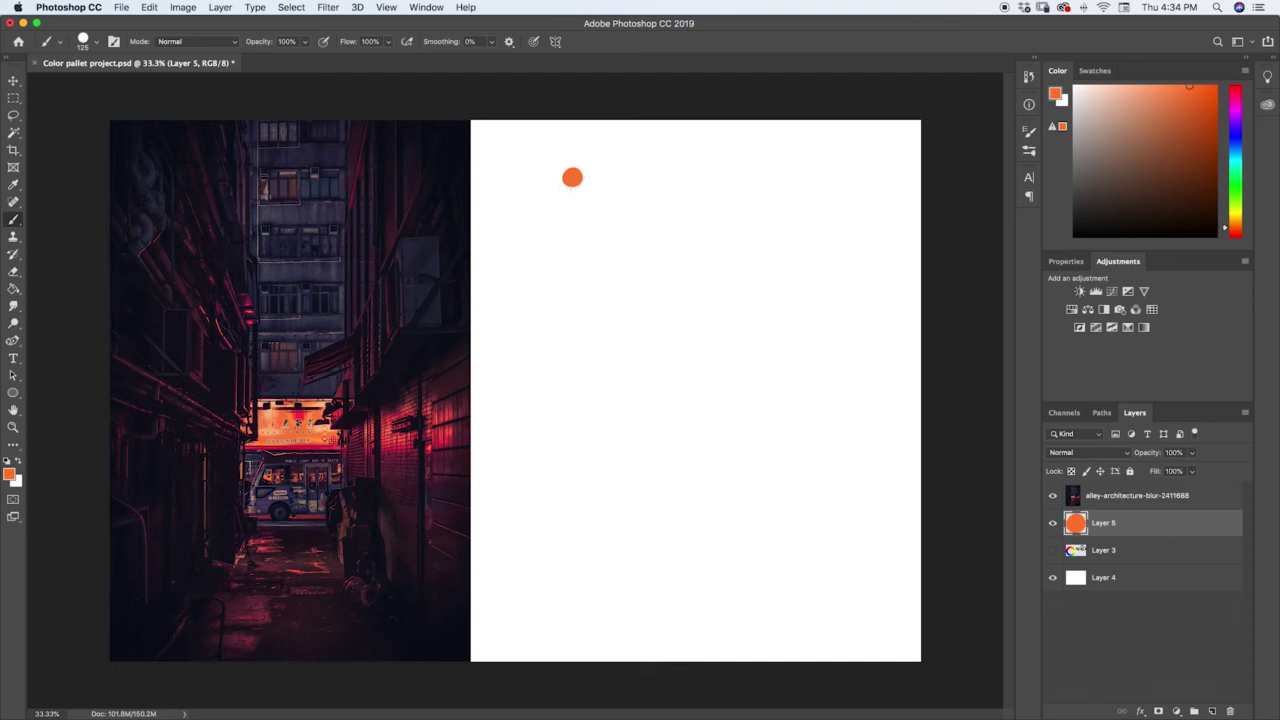
Sample a muted brown and a dark maroon around the lowest building window and stack a dab of each beneath the orange one
{"action": "key", "text": "i"}
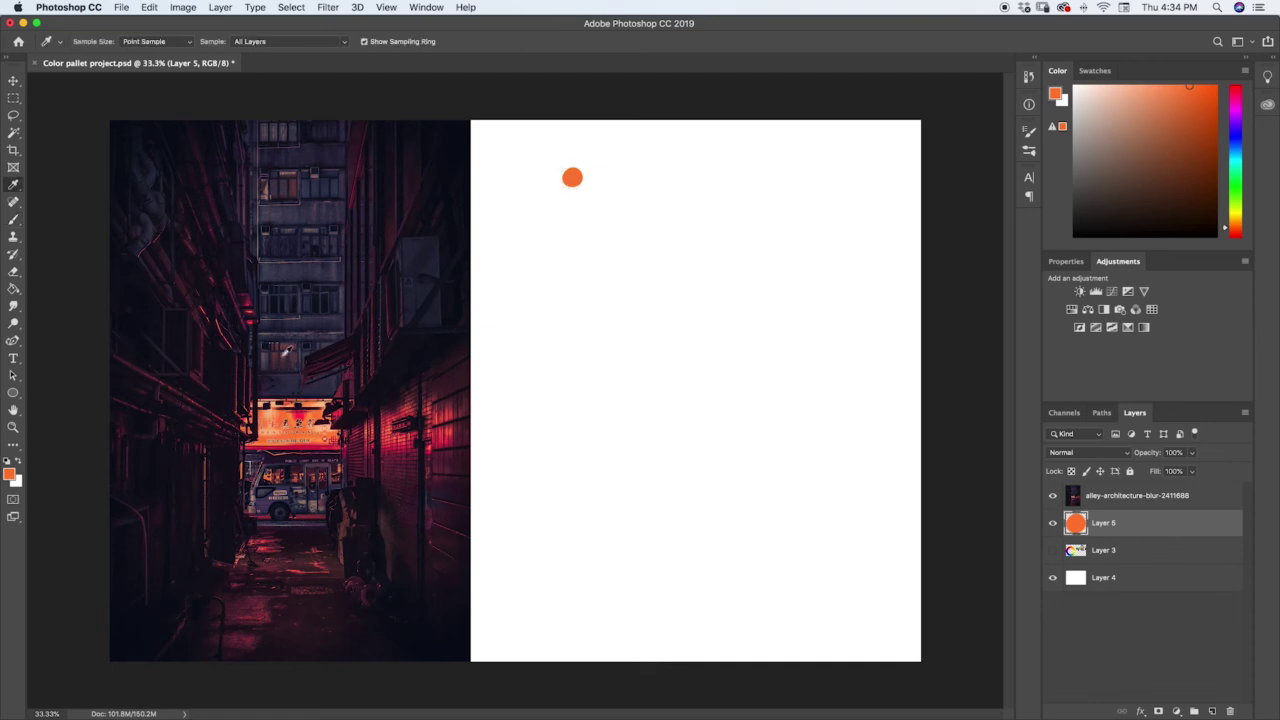
{"action": "left_click", "coordinate": [287, 345]}
{"action": "key", "text": "b"}
{"action": "left_click", "coordinate": [574, 192]}
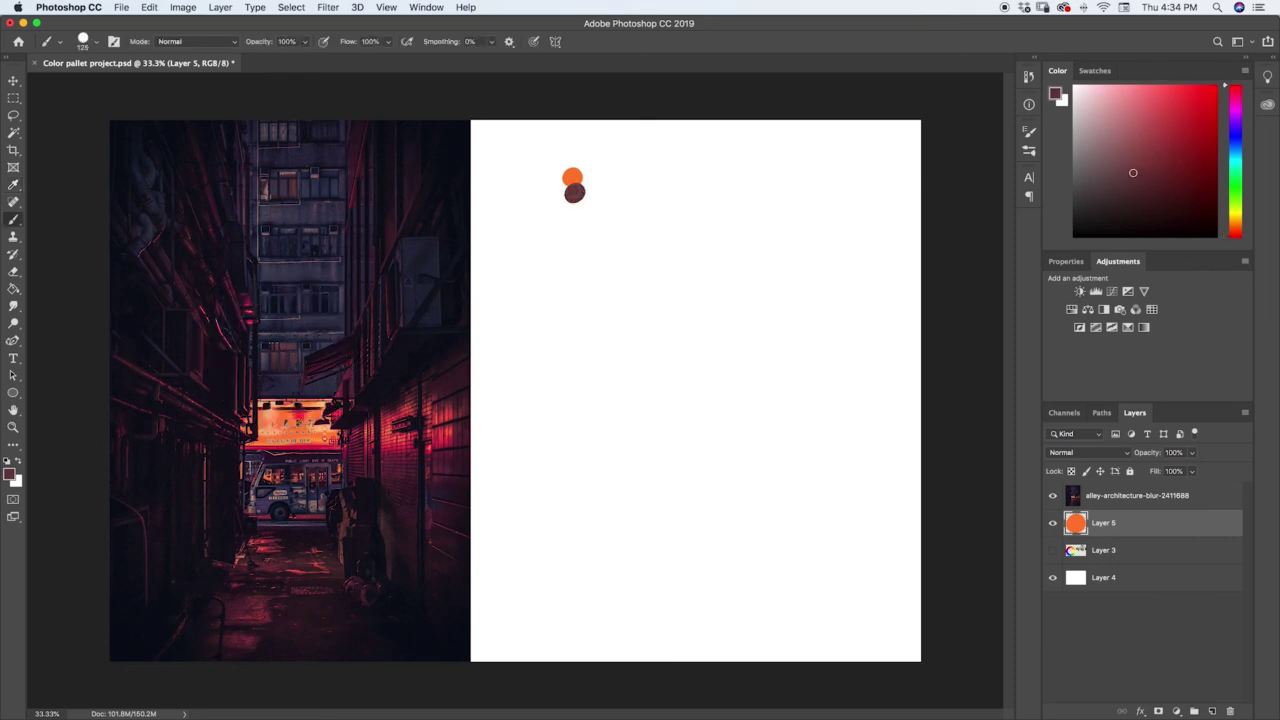
{"action": "key", "text": "i"}
{"action": "left_click", "coordinate": [287, 342]}
{"action": "key", "text": "b"}
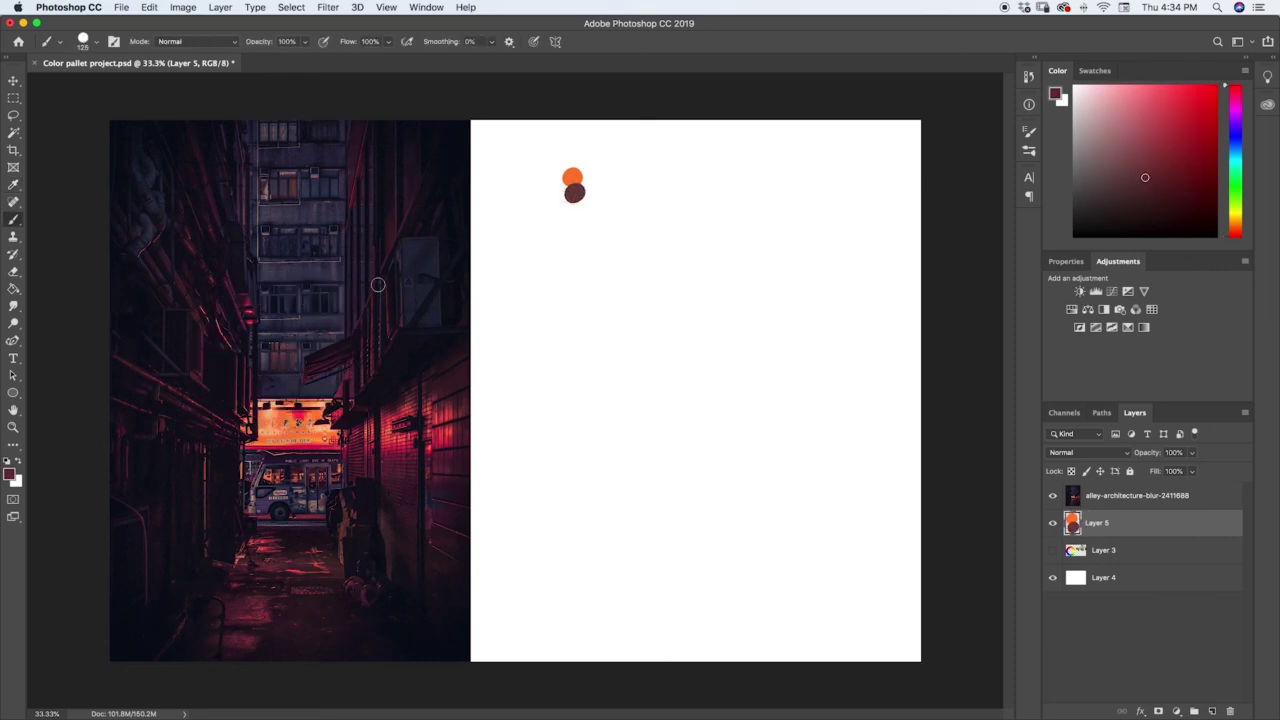
{"action": "left_click", "coordinate": [574, 208]}
{"action": "left_click", "coordinate": [576, 212]}
Sample hot pink from the sign's lower edge and crimson from the lit brick wall, painting both as a column beside the orange one
{"action": "key", "text": "i"}
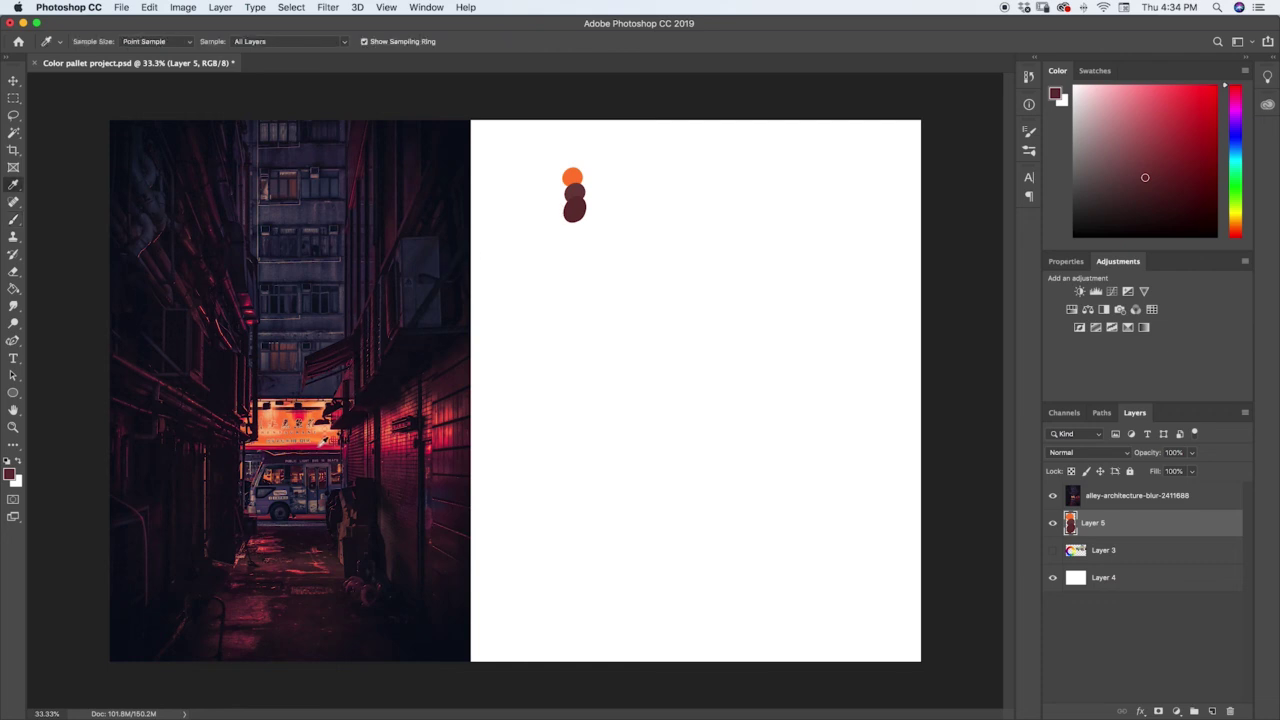
{"action": "left_click", "coordinate": [324, 442]}
{"action": "key", "text": "b"}
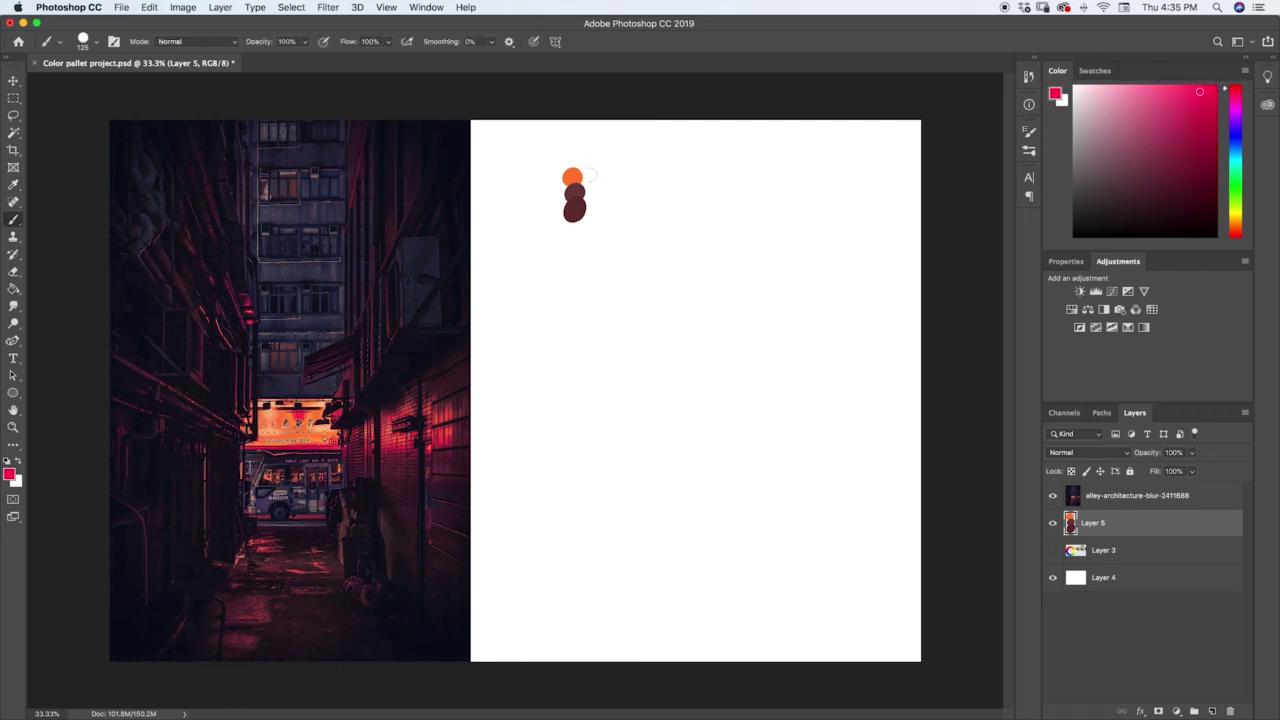
{"action": "left_click", "coordinate": [592, 175]}
{"action": "key", "text": "i"}
{"action": "left_click", "coordinate": [393, 443]}
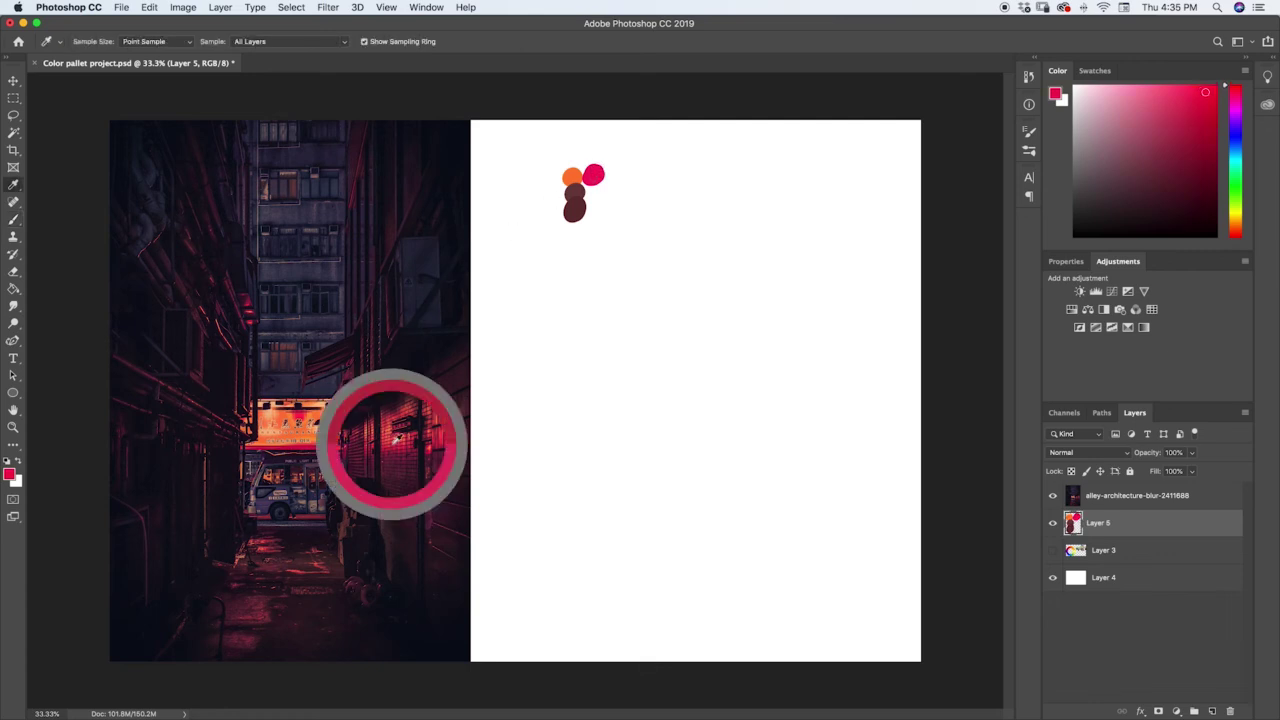
{"action": "key", "text": "b"}
{"action": "left_click", "coordinate": [600, 192]}
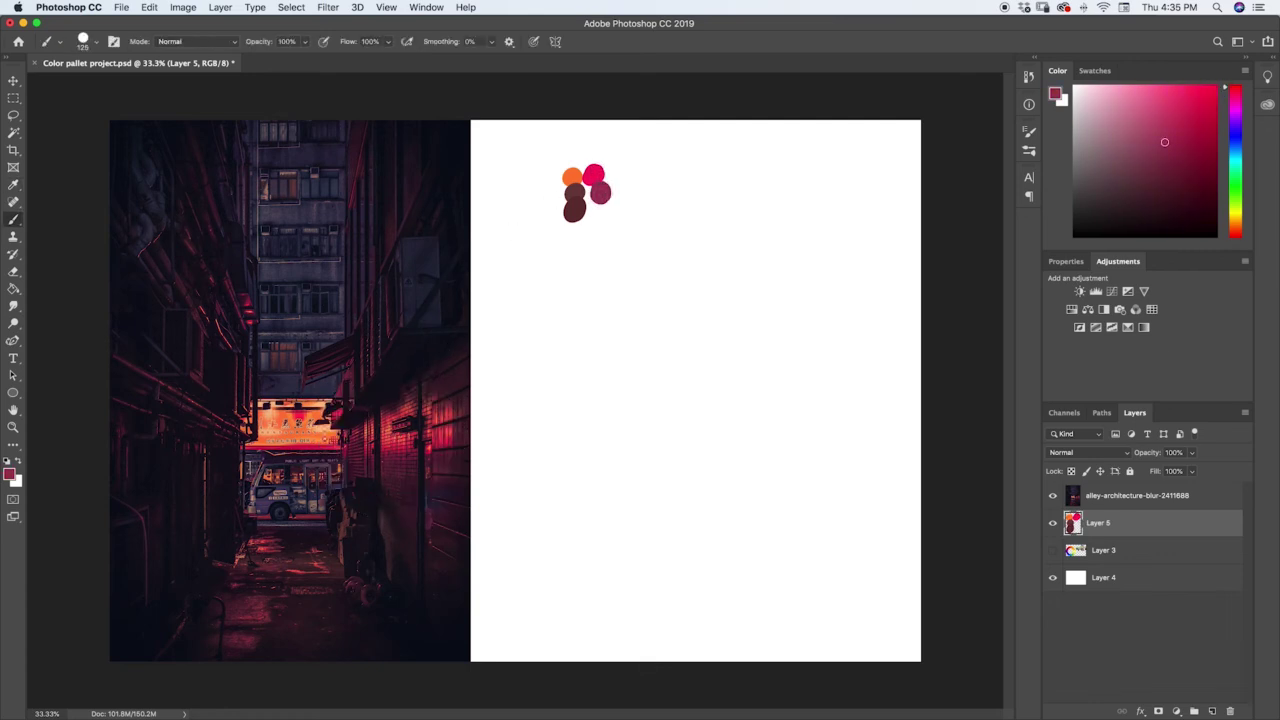
Sample a dark maroon and a near-black from the shadowed part of the brick wall and add both beneath the crimson dab
{"action": "key", "text": "i"}
{"action": "left_click", "coordinate": [418, 462]}
{"action": "key", "text": "b"}
{"action": "left_click", "coordinate": [605, 212]}
{"action": "key", "text": "i"}
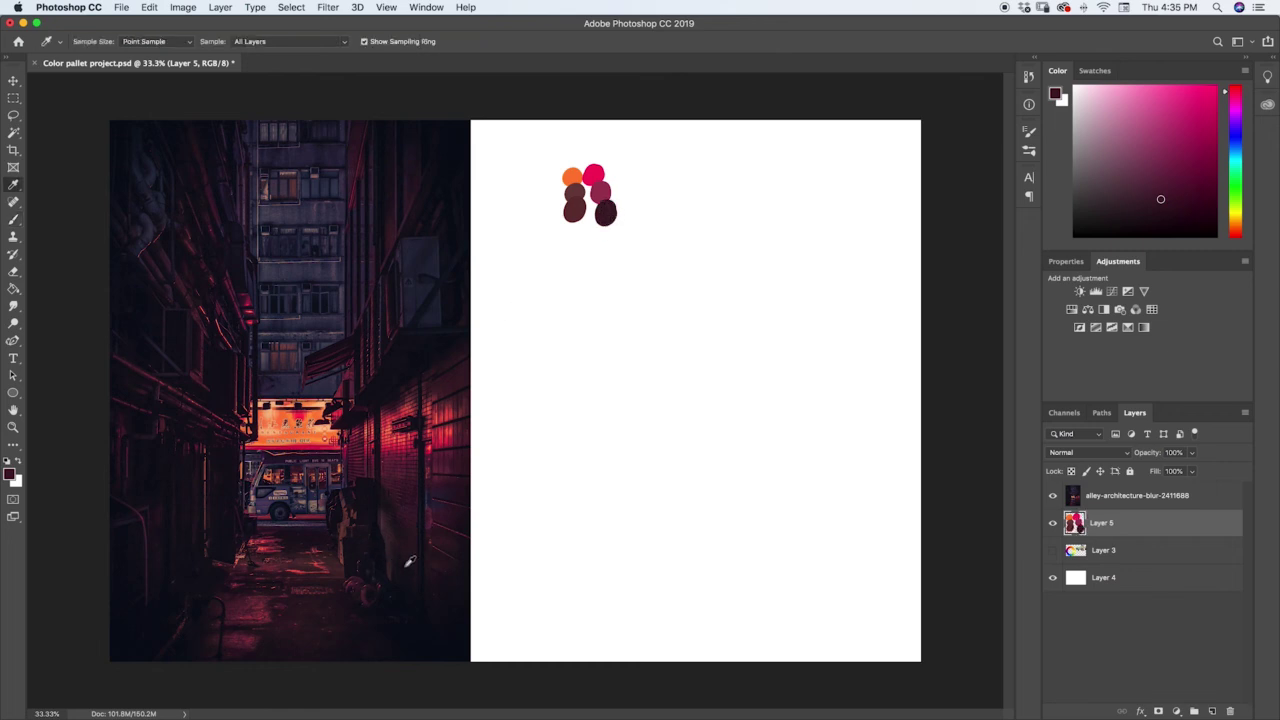
{"action": "left_click", "coordinate": [409, 562]}
{"action": "key", "text": "b"}
{"action": "left_click", "coordinate": [605, 234]}
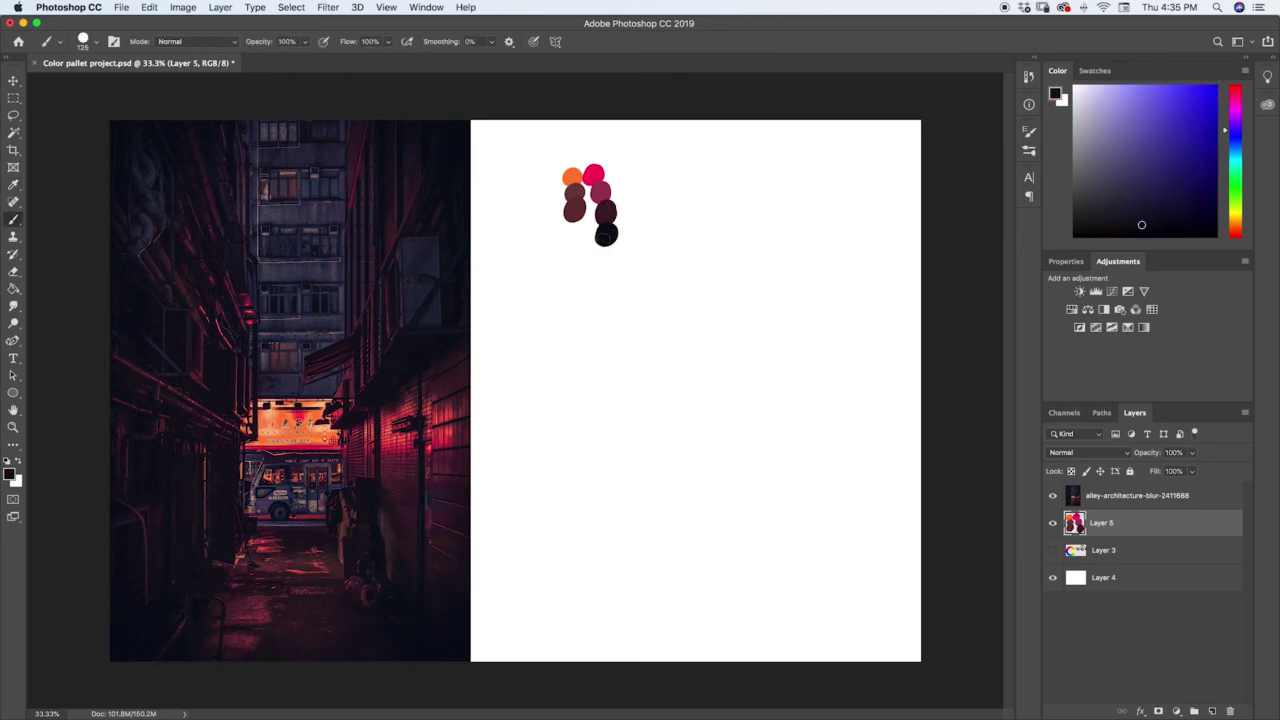
{"action": "key", "text": "i"}
{"action": "left_click", "coordinate": [366, 590]}
{"action": "key", "text": "b"}
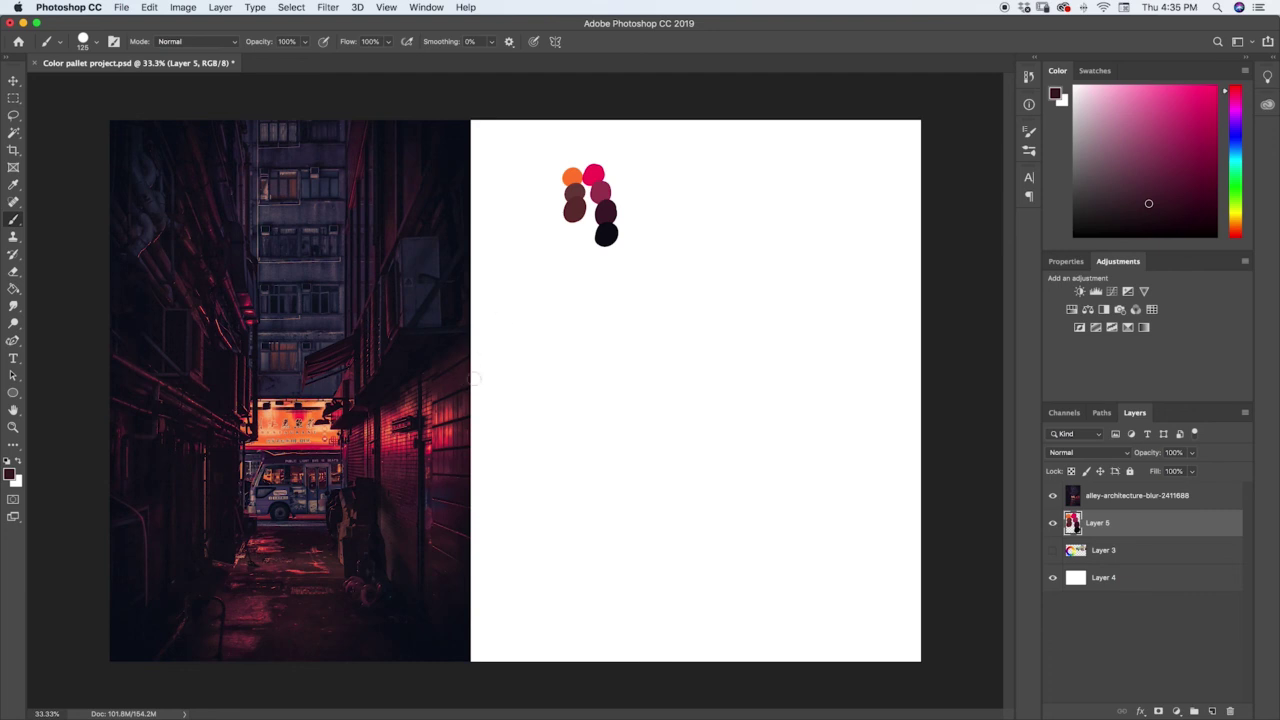
Sample dark navy from the shaded wall and muted purple from the bus, and paint them as a new column beside the pink one
{"action": "key", "text": "i"}
{"action": "left_click_drag", "start_coordinate": [430, 492], "coordinate": [430, 497]}
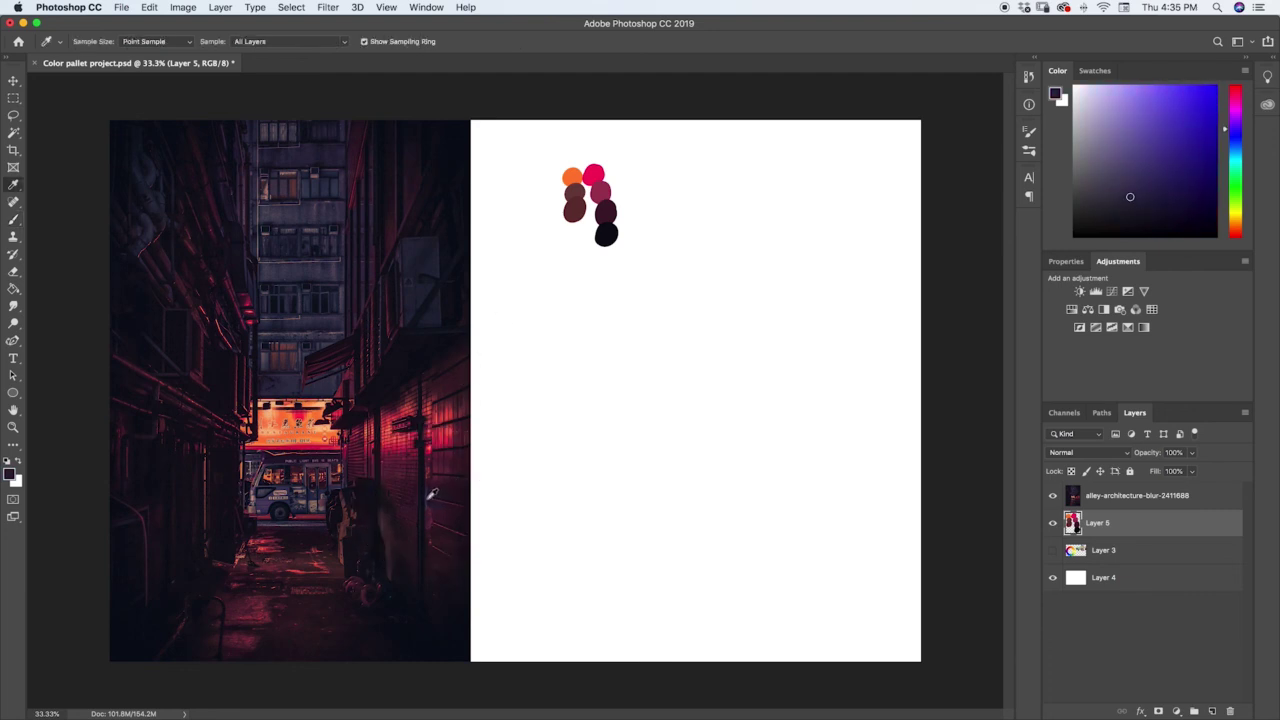
{"action": "key", "text": "b"}
{"action": "left_click_drag", "start_coordinate": [644, 168], "coordinate": [638, 176]}
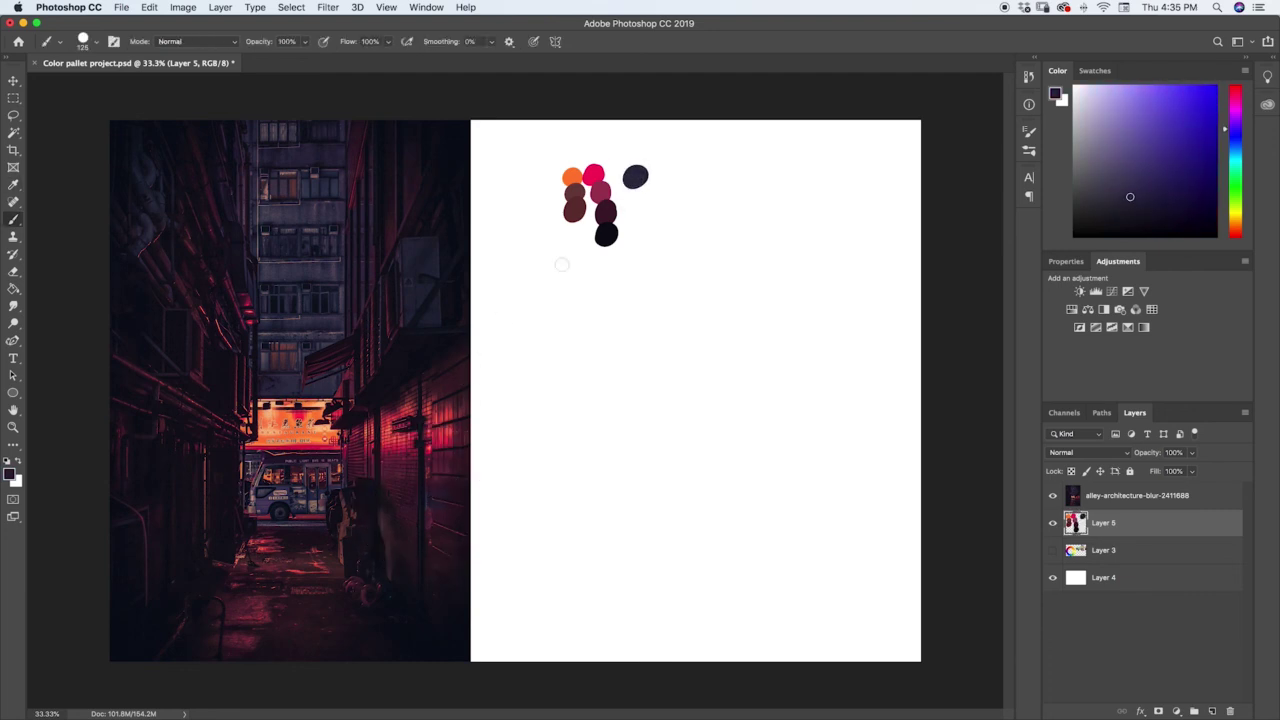
{"action": "key", "text": "i"}
{"action": "left_click_drag", "start_coordinate": [270, 493], "coordinate": [270, 494]}
{"action": "key", "text": "b"}
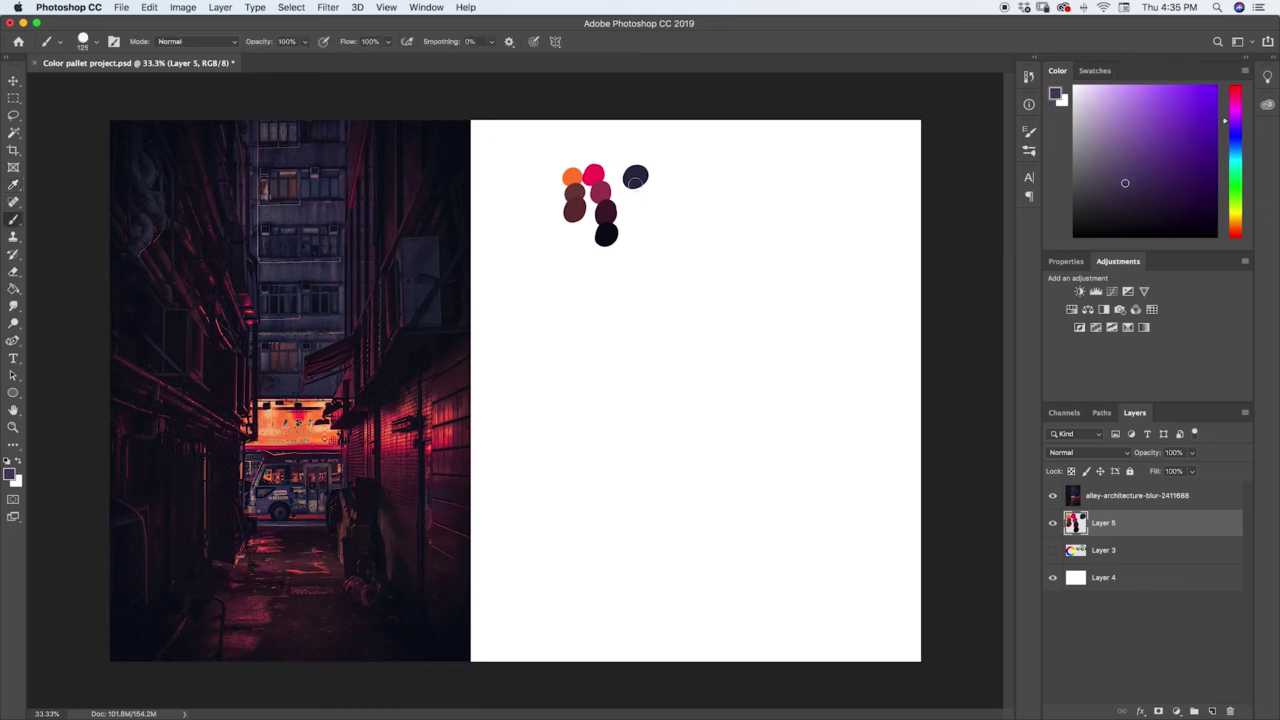
{"action": "left_click_drag", "start_coordinate": [634, 182], "coordinate": [639, 201]}
{"action": "left_click", "coordinate": [285, 476]}
{"action": "key", "text": "i"}
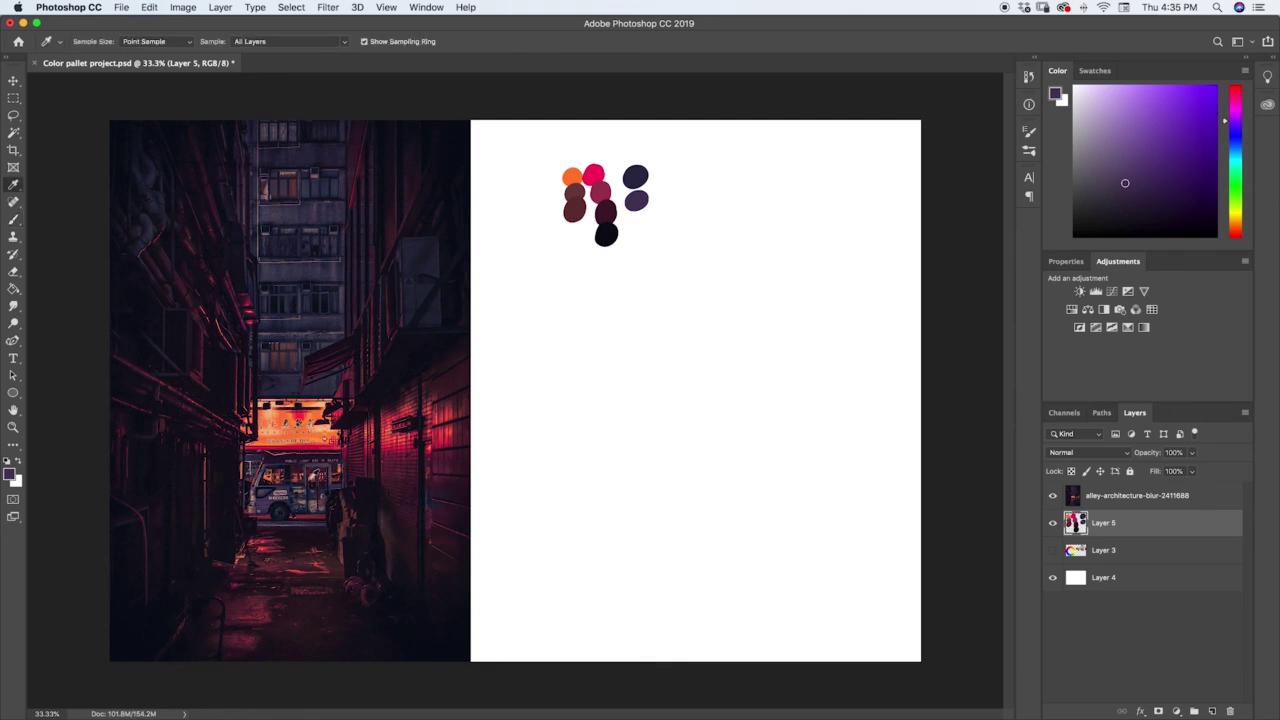
Sample a grey-purple from the bus and a tan from its lit edge, painting them below the purple dab and beside the orange one
{"action": "left_click_drag", "start_coordinate": [229, 493], "coordinate": [268, 478]}
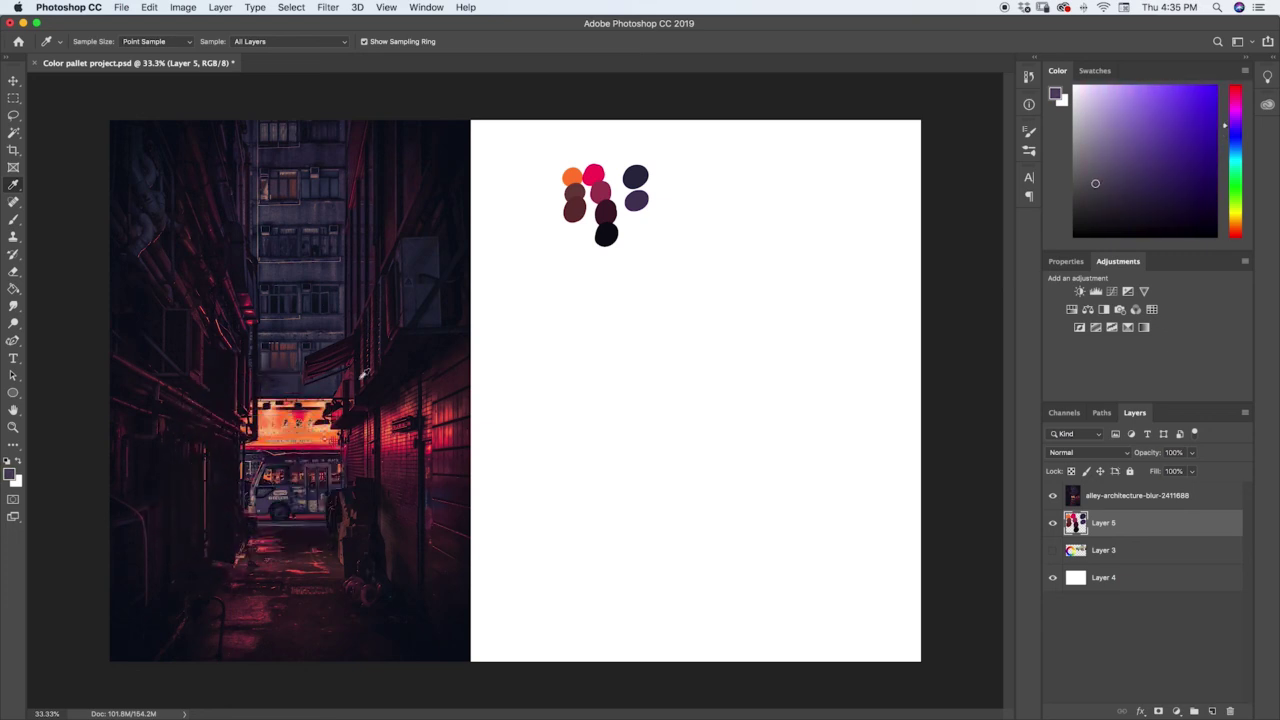
{"action": "key", "text": "b"}
{"action": "left_click", "coordinate": [644, 216]}
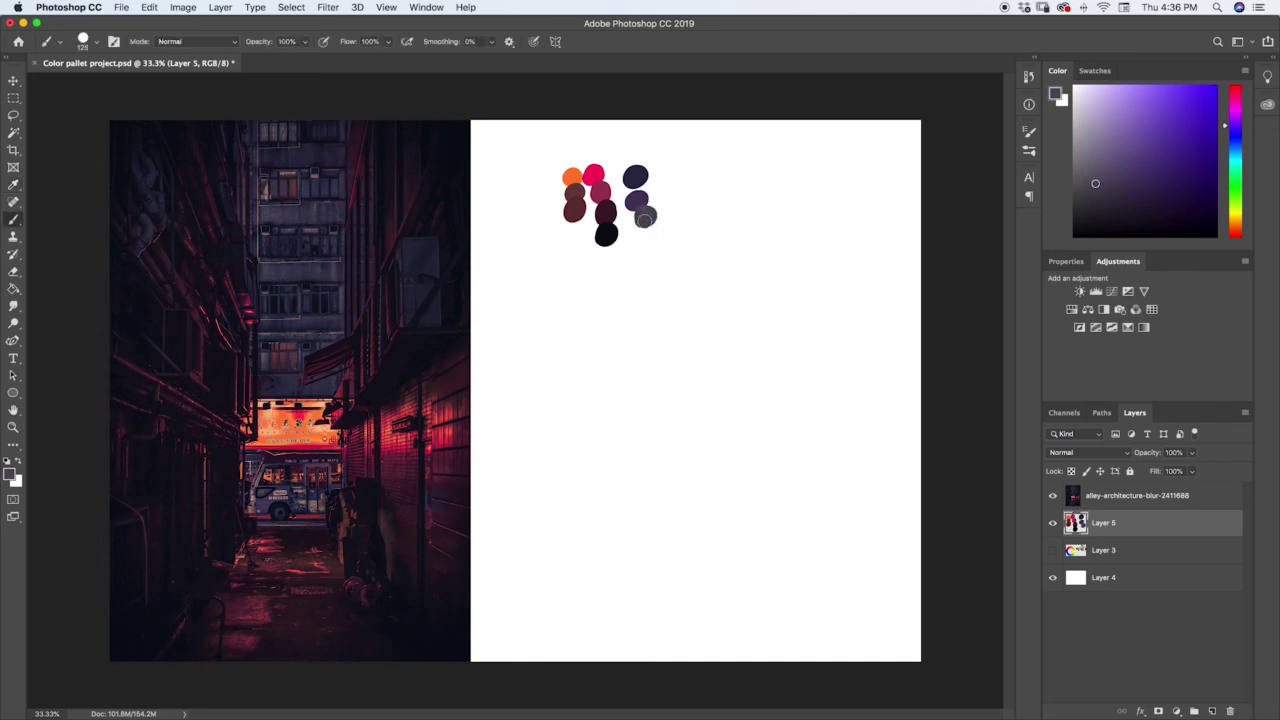
{"action": "key", "text": "i"}
{"action": "mouse_move", "coordinate": [272, 463]}
{"action": "left_mouse_down"}
{"action": "mouse_move", "coordinate": [240, 469]}
{"action": "mouse_move", "coordinate": [255, 480]}
{"action": "mouse_move", "coordinate": [243, 466]}
{"action": "left_mouse_up"}
{"action": "key", "text": "b"}
{"action": "left_click", "coordinate": [553, 181]}
{"action": "left_click_drag", "start_coordinate": [553, 181], "coordinate": [550, 186]}
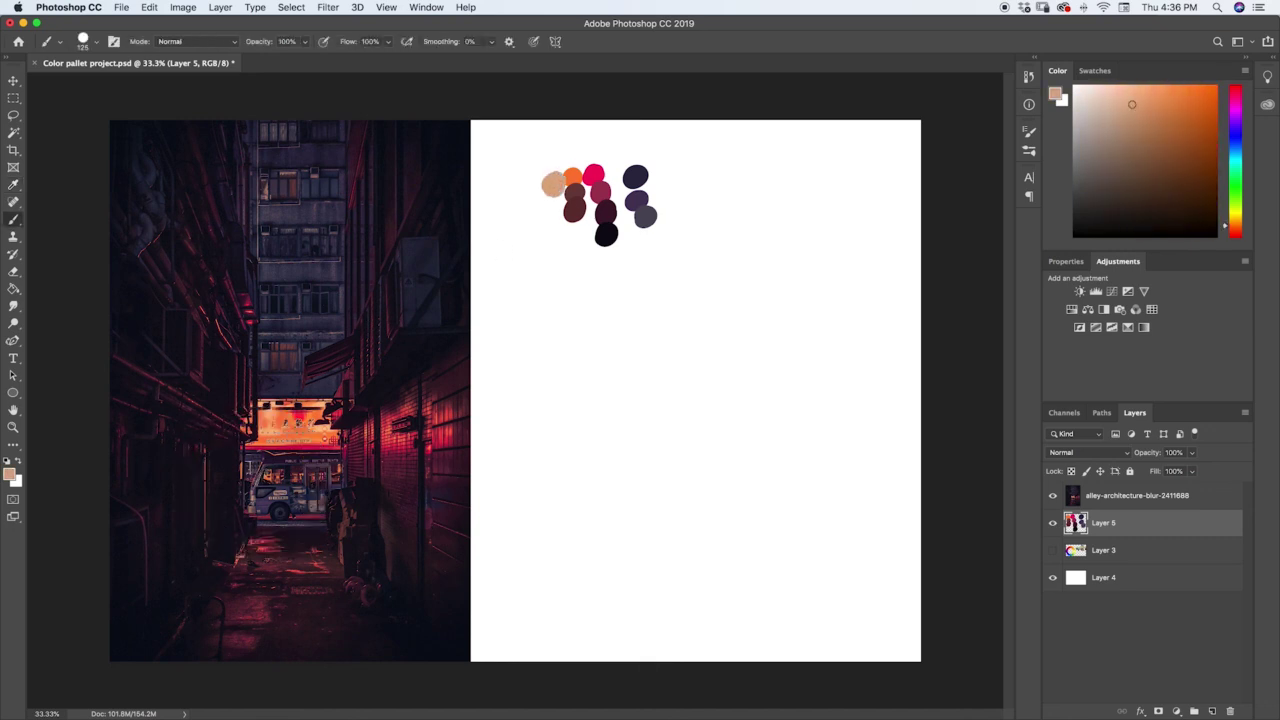
Sample two dark purples from just above the bus and stack a dab of each beside the navy and purple column
{"action": "key", "text": "i"}
{"action": "left_click_drag", "start_coordinate": [277, 457], "coordinate": [268, 452]}
{"action": "key", "text": "b"}
{"action": "left_click_drag", "start_coordinate": [655, 184], "coordinate": [657, 187]}
{"action": "key", "text": "i"}
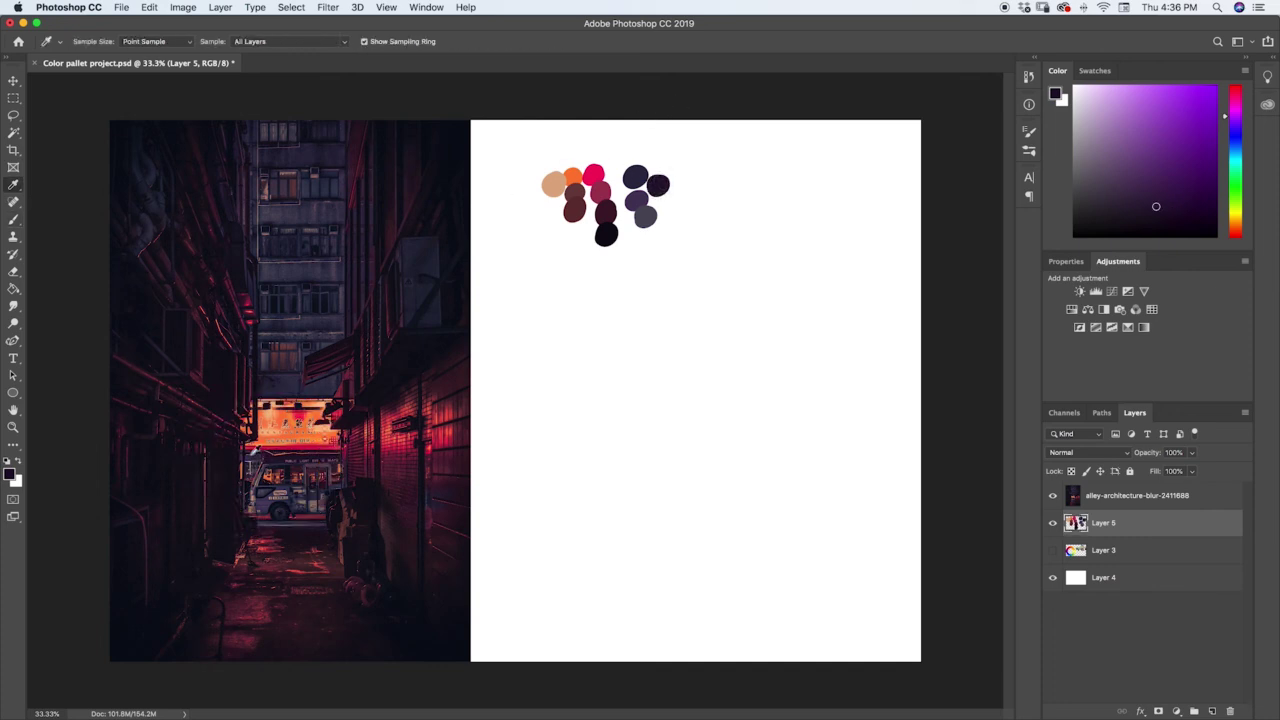
{"action": "left_click_drag", "start_coordinate": [254, 451], "coordinate": [256, 449]}
{"action": "key", "text": "b"}
{"action": "left_click", "coordinate": [656, 201]}
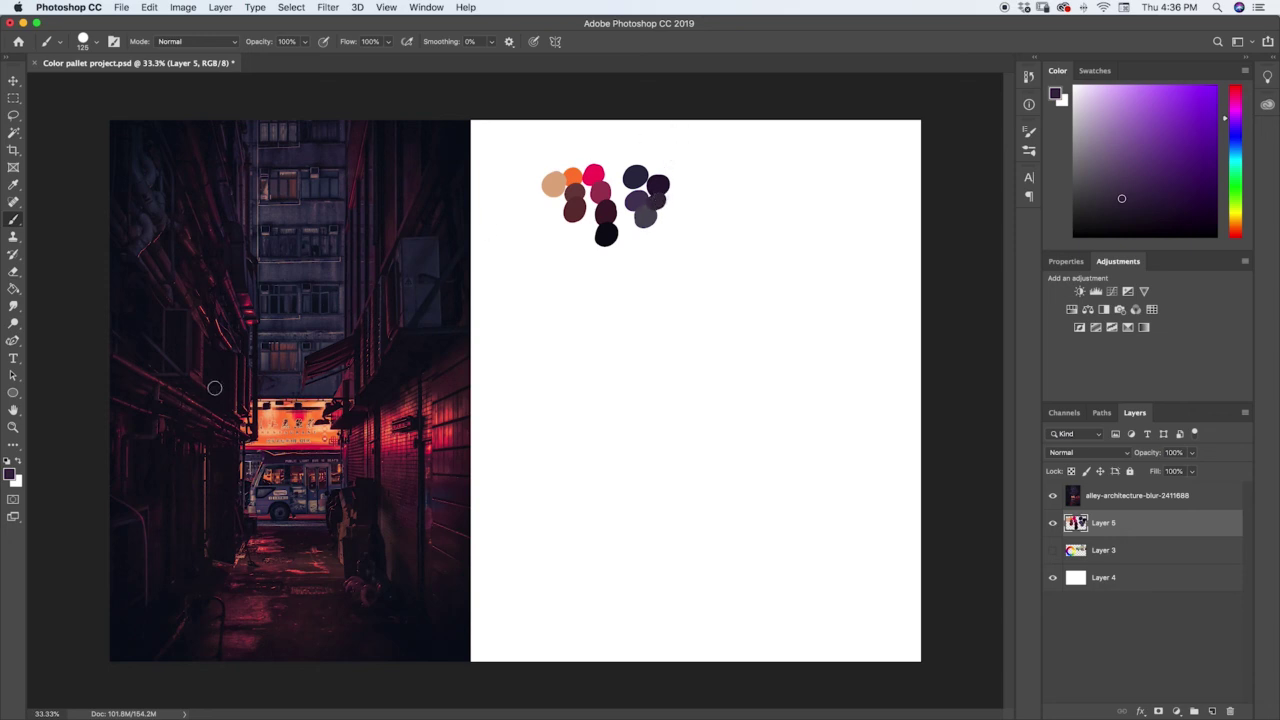
Sample a dark red from the alley's shadowed pipe-covered wall and paint a dab beside the hot pink one
{"action": "key", "text": "i"}
{"action": "left_click_drag", "start_coordinate": [190, 366], "coordinate": [171, 380]}
{"action": "key", "text": "b"}
{"action": "left_click", "coordinate": [608, 174]}
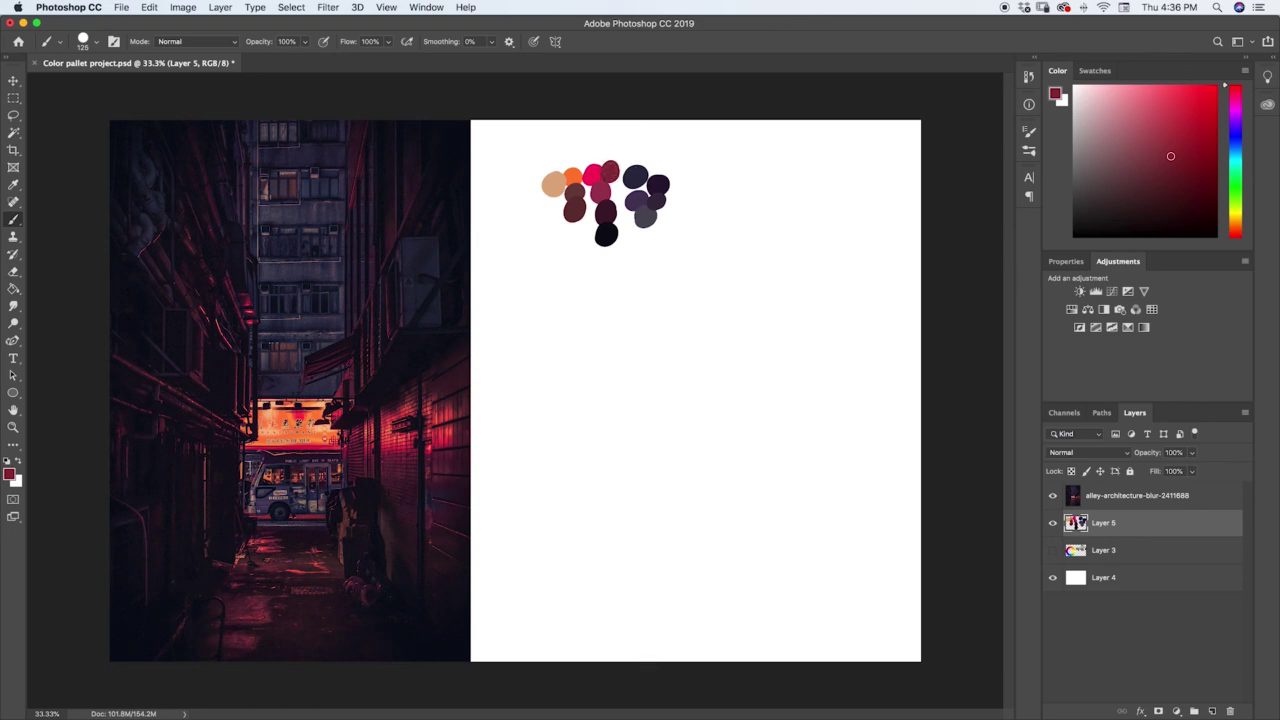
Sample slate blue from the building facade and paint dabs above the navy one, and pick a dark navy from the pipe-covered wall
{"action": "key", "text": "i"}
{"action": "left_click", "coordinate": [292, 262]}
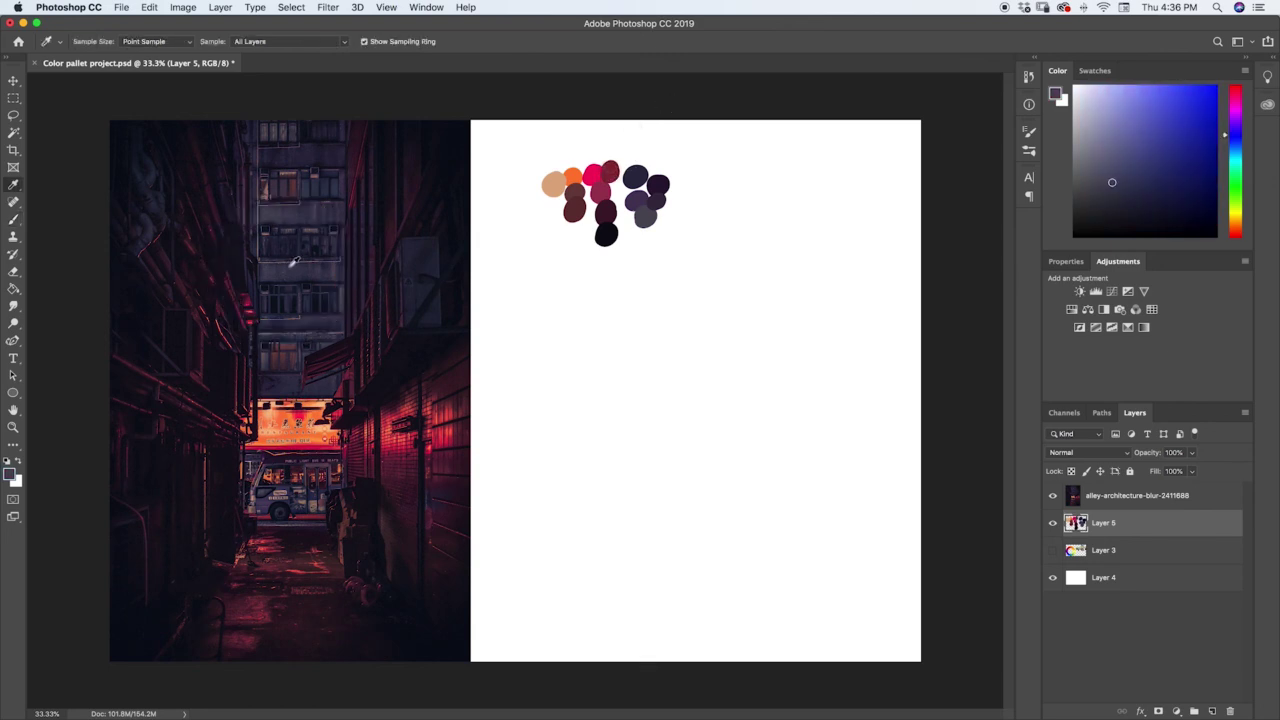
{"action": "key", "text": "b"}
{"action": "mouse_move", "coordinate": [646, 158]}
{"action": "left_mouse_down"}
{"action": "mouse_move", "coordinate": [658, 162]}
{"action": "mouse_move", "coordinate": [640, 152]}
{"action": "left_mouse_up"}
{"action": "key", "text": "i"}
{"action": "left_click", "coordinate": [155, 200]}
{"action": "key", "text": "b"}
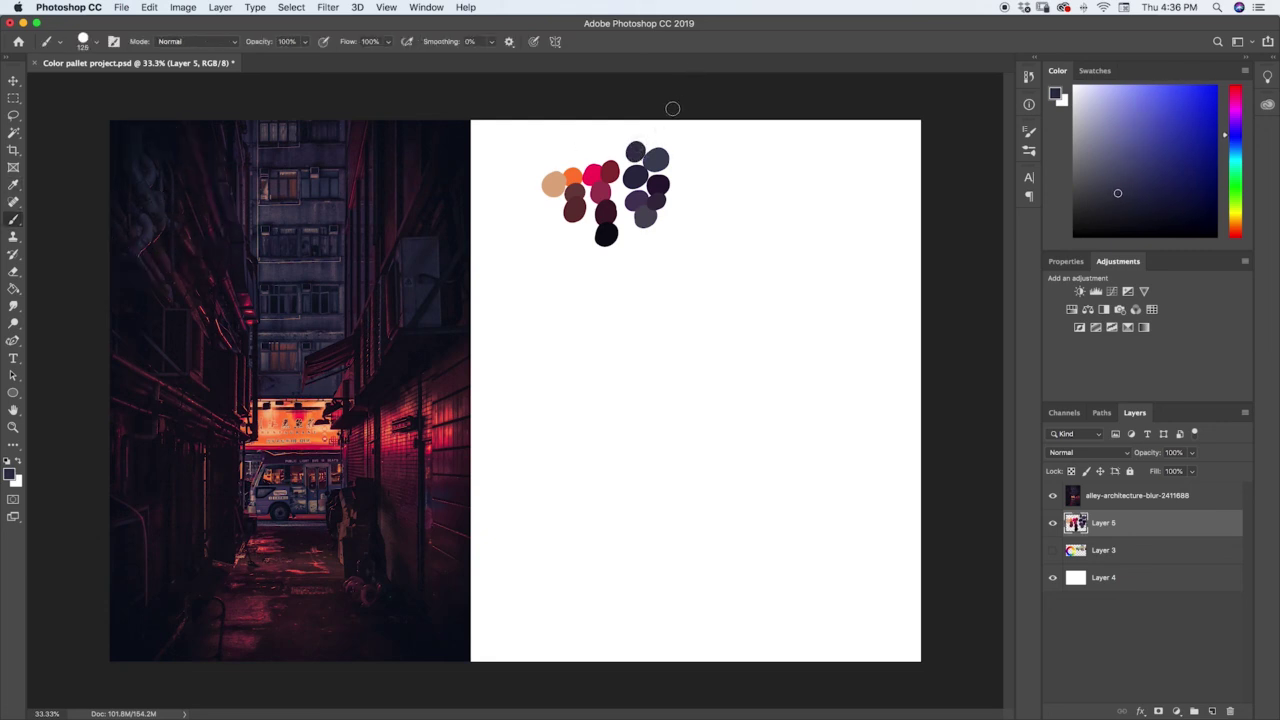
Try circling the whole group of palette dabs with a size 100 brush, and undo the strokes
{"action": "key", "text": "bracketleft"}
{"action": "mouse_move", "coordinate": [678, 143]}
{"action": "left_mouse_down"}
{"action": "mouse_move", "coordinate": [546, 135]}
{"action": "mouse_move", "coordinate": [647, 259]}
{"action": "mouse_move", "coordinate": [592, 138]}
{"action": "left_mouse_up"}
{"action": "key", "text": "super+z"}
{"action": "mouse_move", "coordinate": [686, 140]}
{"action": "left_mouse_down"}
{"action": "mouse_move", "coordinate": [560, 139]}
{"action": "mouse_move", "coordinate": [592, 295]}
{"action": "mouse_move", "coordinate": [654, 111]}
{"action": "left_mouse_up"}
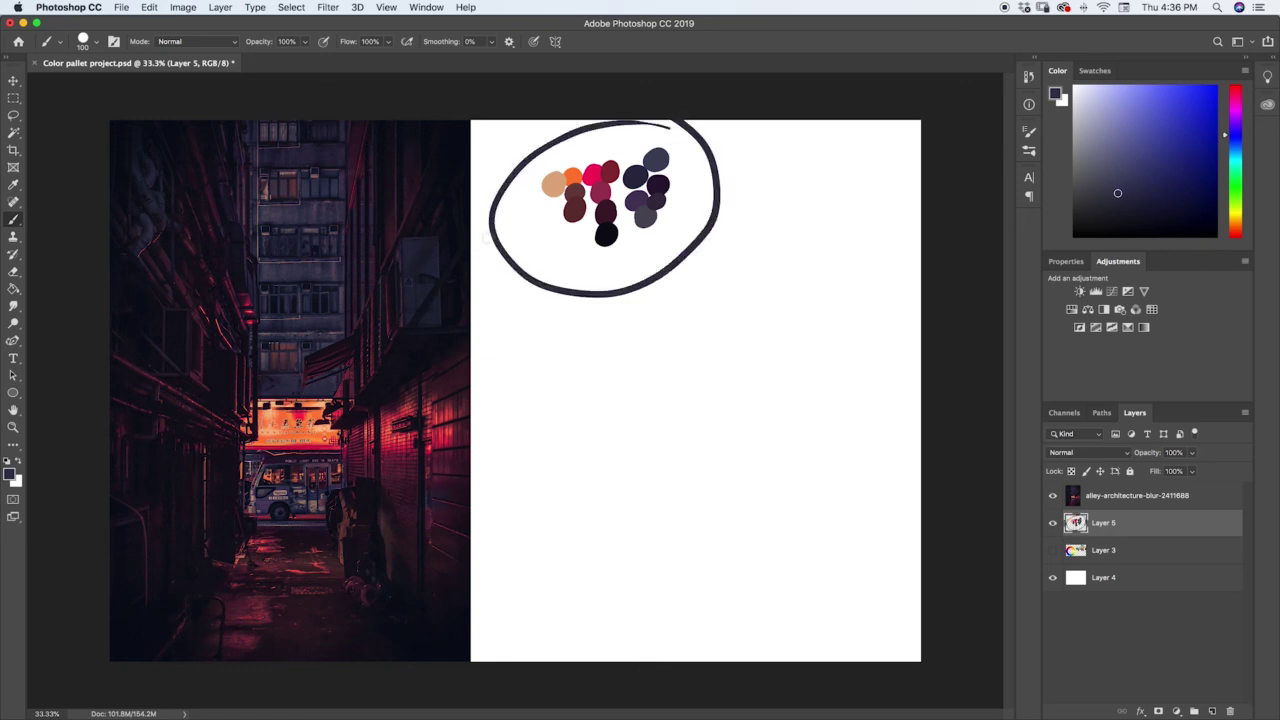
{"action": "key", "text": "super+z"}
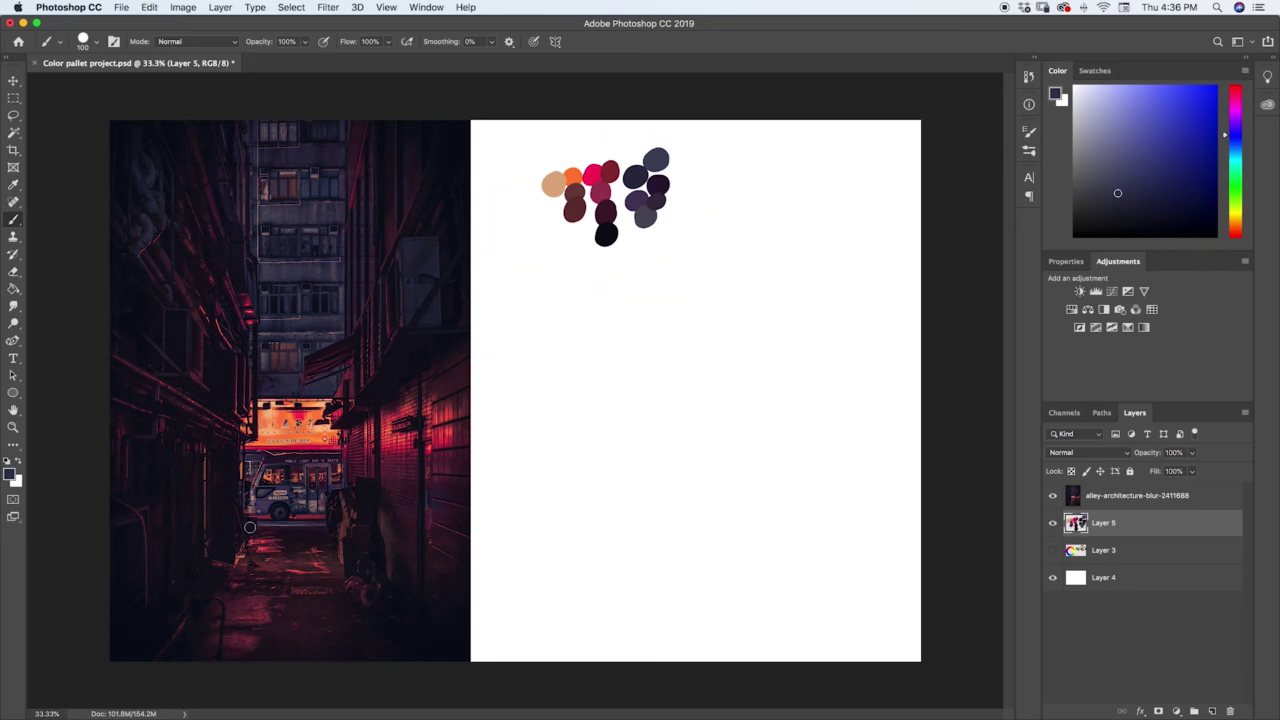